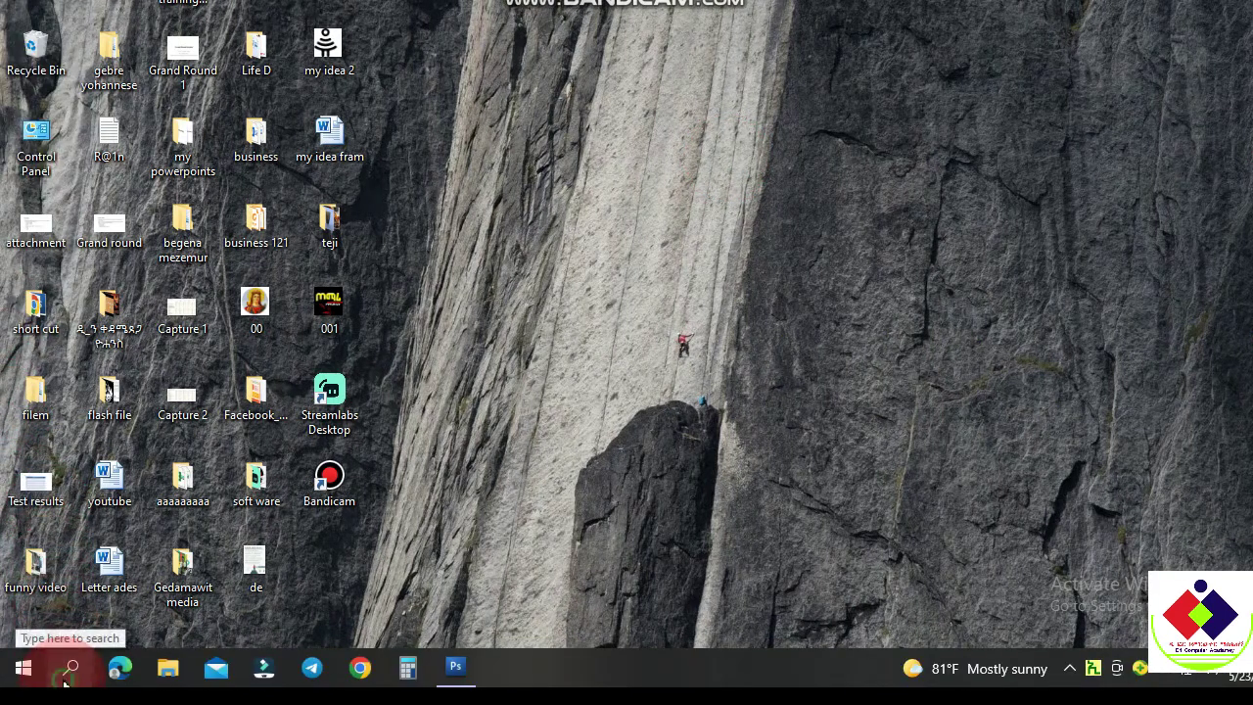
- Search Windows for 'word' and launch Microsoft Office Word 2007 from the results
{"action": "left_click", "coordinate": [68, 673]}
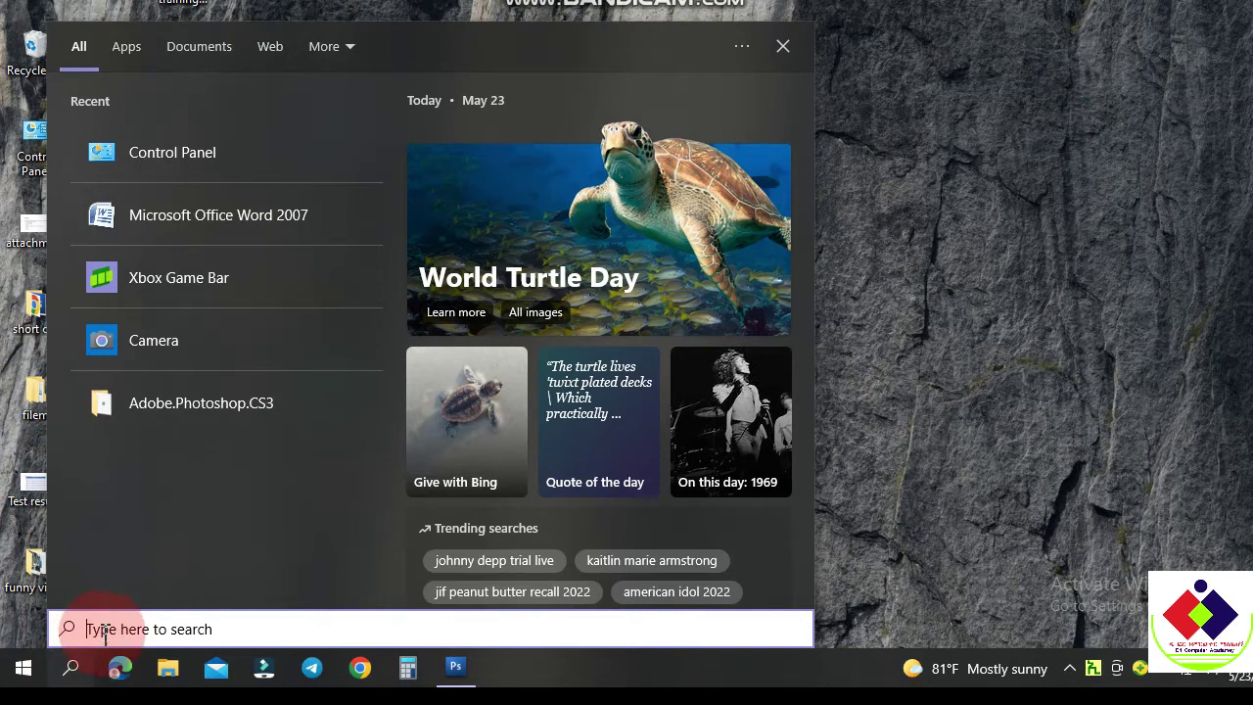
{"action": "type", "text": "word"}
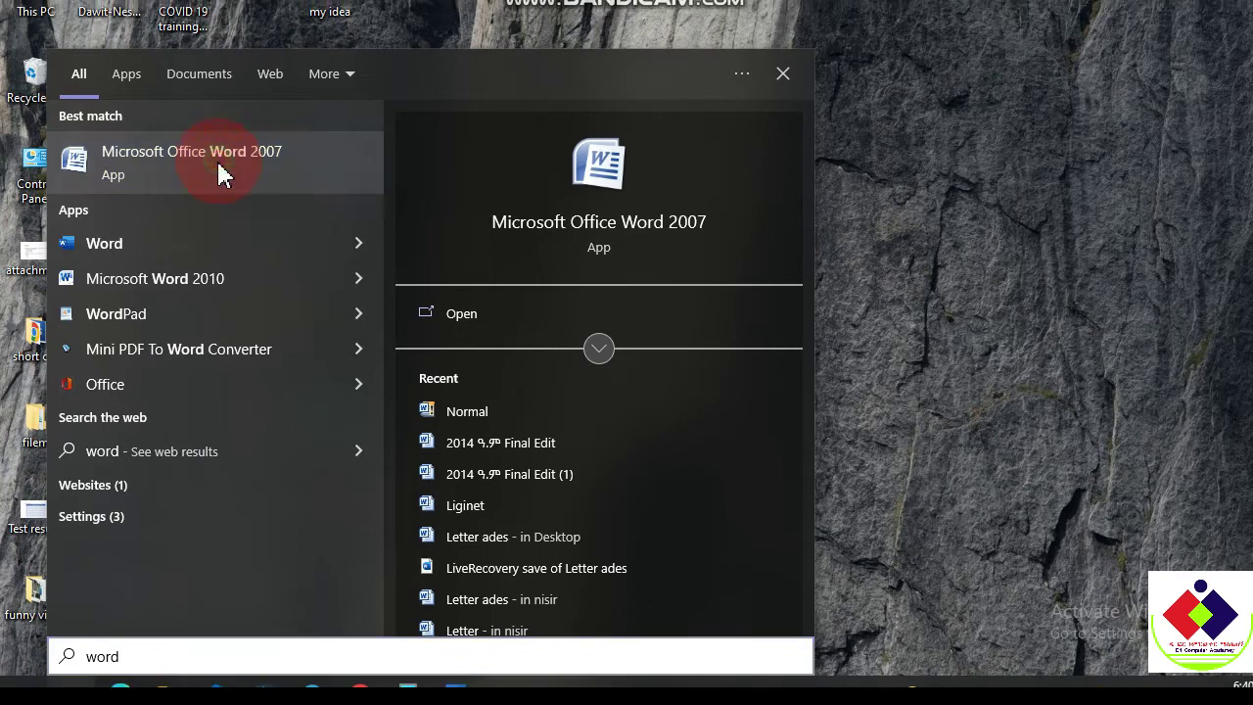
{"action": "left_click", "coordinate": [221, 157]}
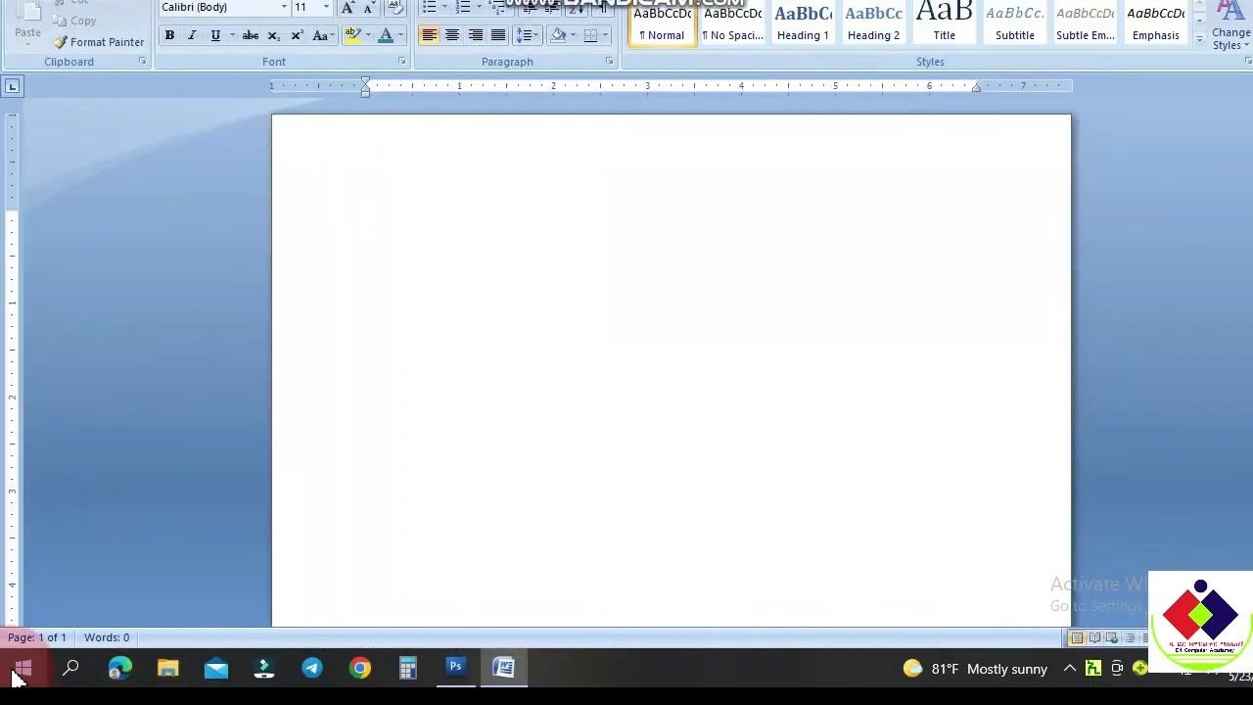
- Launch Word 2007 from the Microsoft Office folder in the Start menu's app list
{"action": "left_click", "coordinate": [24, 674]}
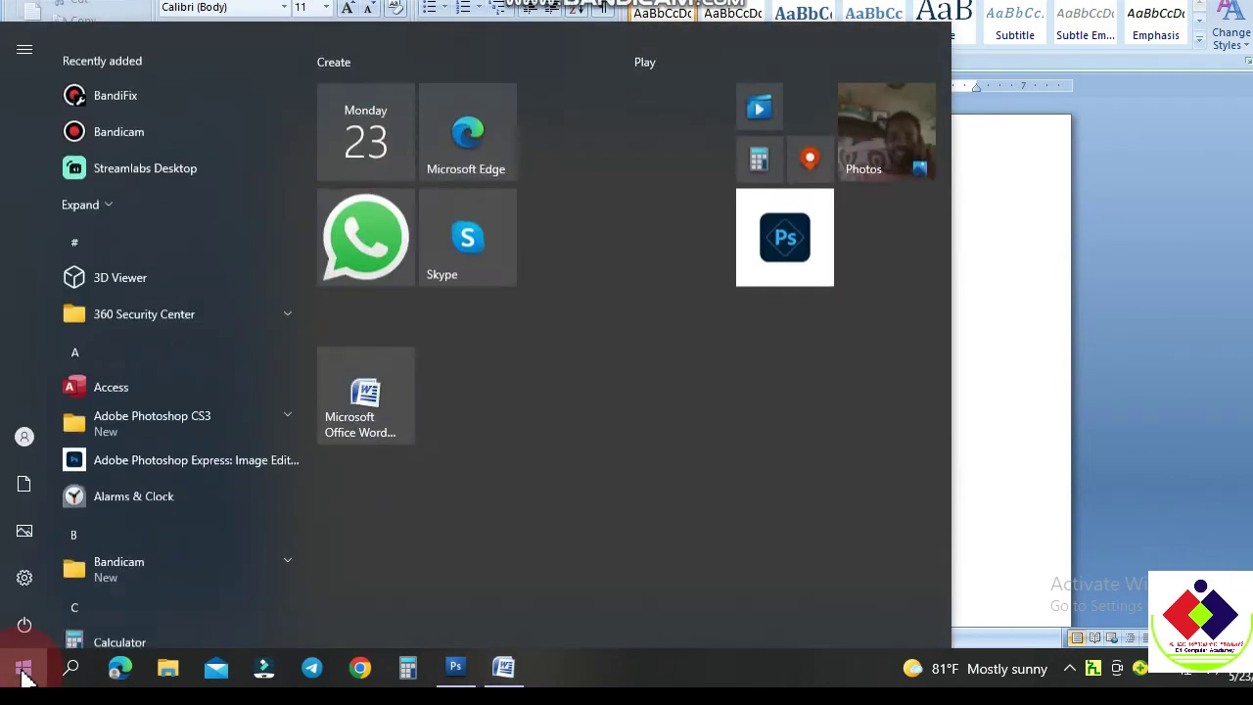
{"action": "scroll", "coordinate": [127, 452], "scroll_direction": "down", "scroll_amount": 2}
{"action": "scroll", "coordinate": [127, 452], "scroll_direction": "down", "scroll_amount": 2}
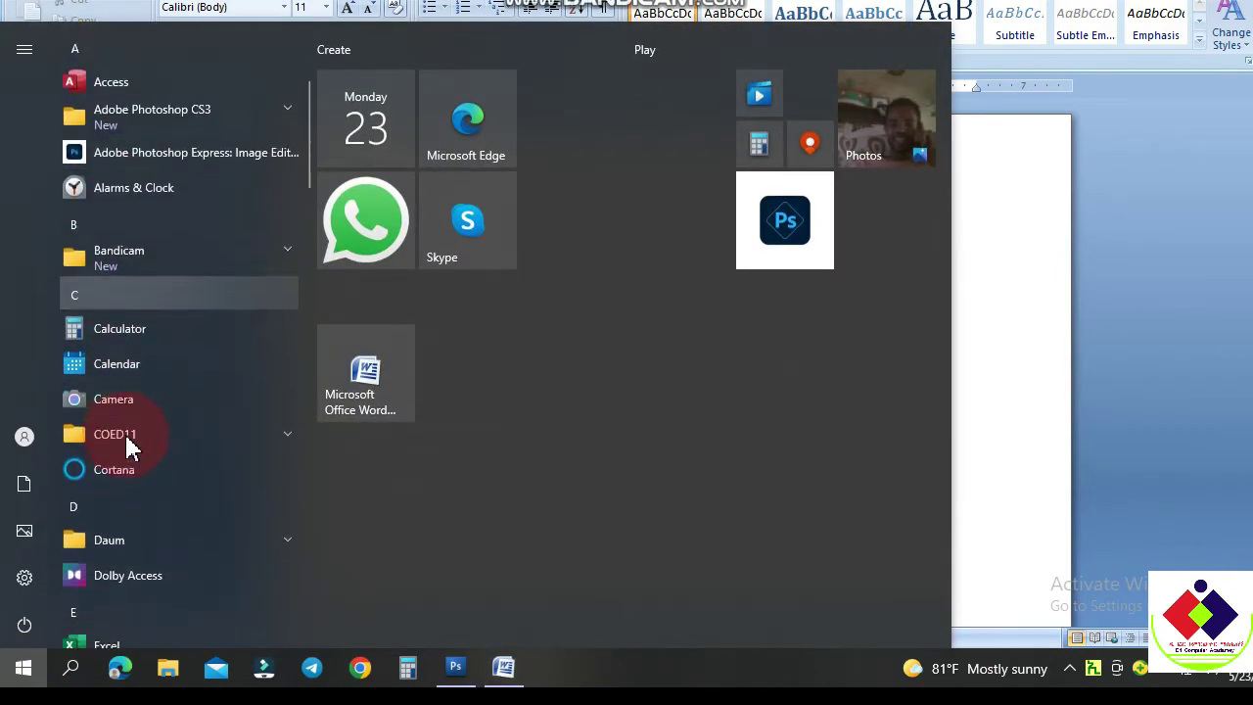
{"action": "scroll", "coordinate": [127, 452], "scroll_direction": "down", "scroll_amount": 1}
{"action": "scroll", "coordinate": [127, 453], "scroll_direction": "down", "scroll_amount": 2}
{"action": "scroll", "coordinate": [130, 450], "scroll_direction": "down", "scroll_amount": 1}
{"action": "scroll", "coordinate": [131, 450], "scroll_direction": "down", "scroll_amount": 2}
{"action": "scroll", "coordinate": [130, 452], "scroll_direction": "down", "scroll_amount": 2}
{"action": "scroll", "coordinate": [130, 455], "scroll_direction": "down", "scroll_amount": 1}
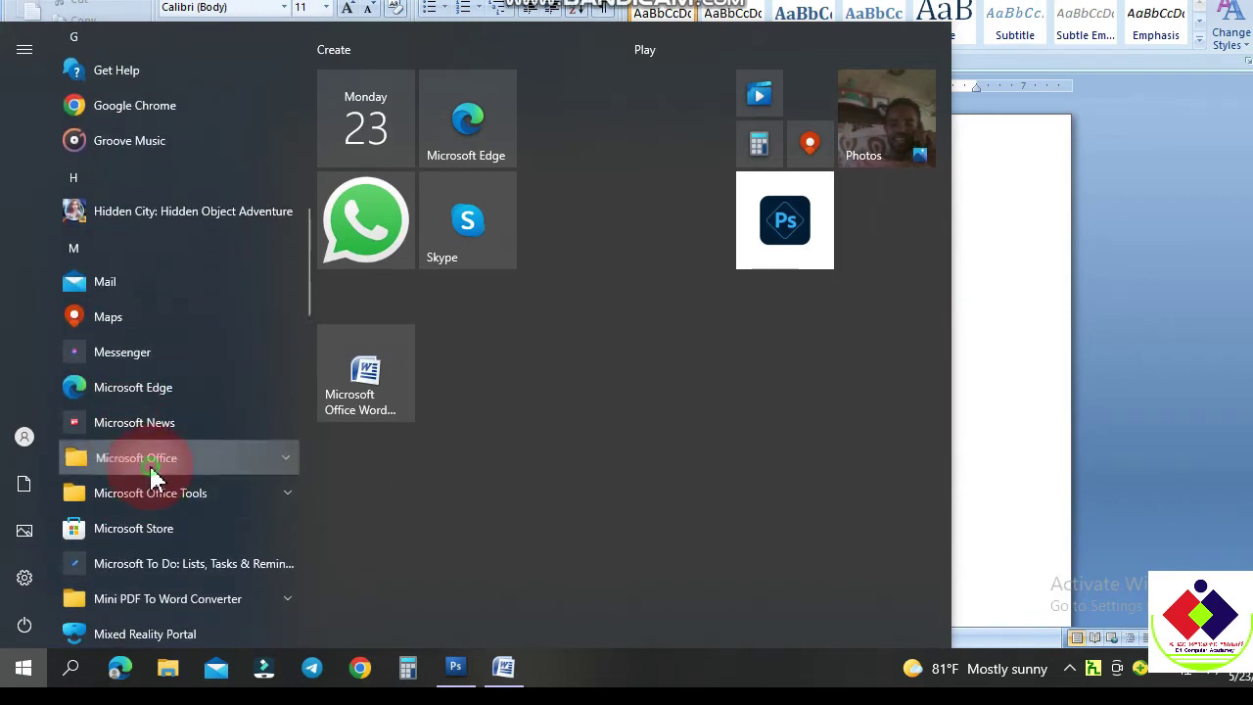
{"action": "left_click", "coordinate": [152, 468]}
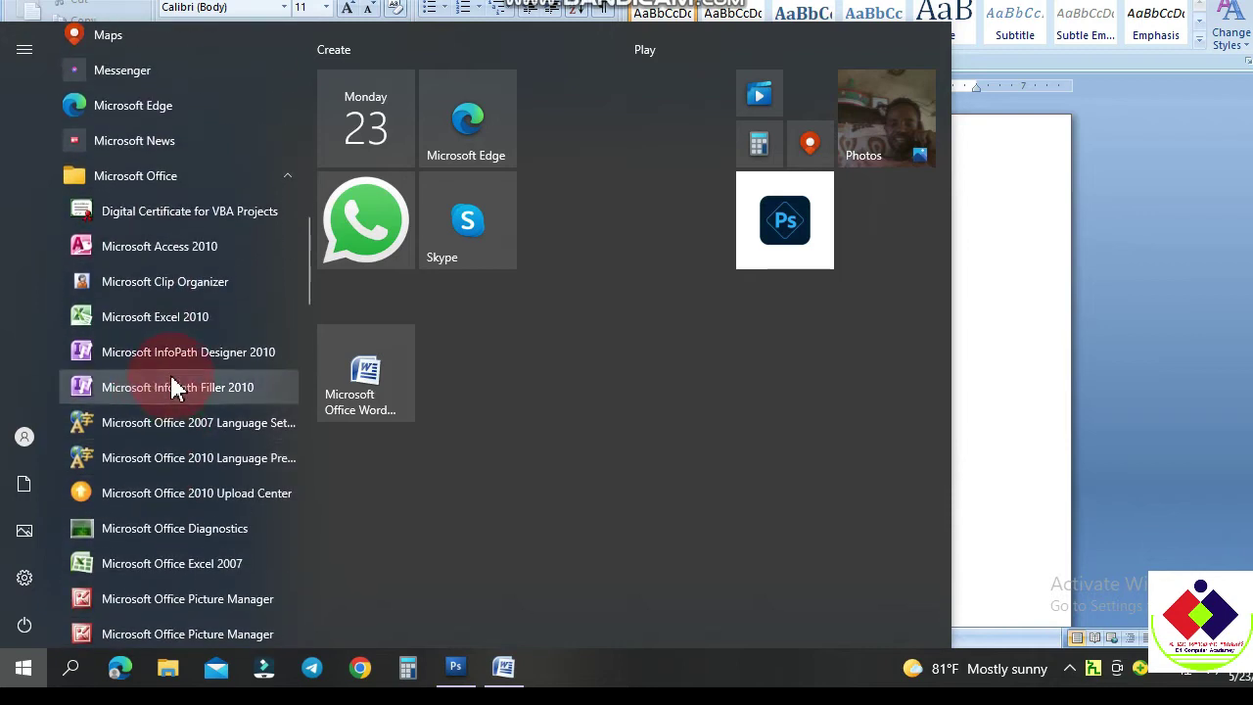
{"action": "scroll", "coordinate": [179, 437], "scroll_direction": "down", "scroll_amount": 2}
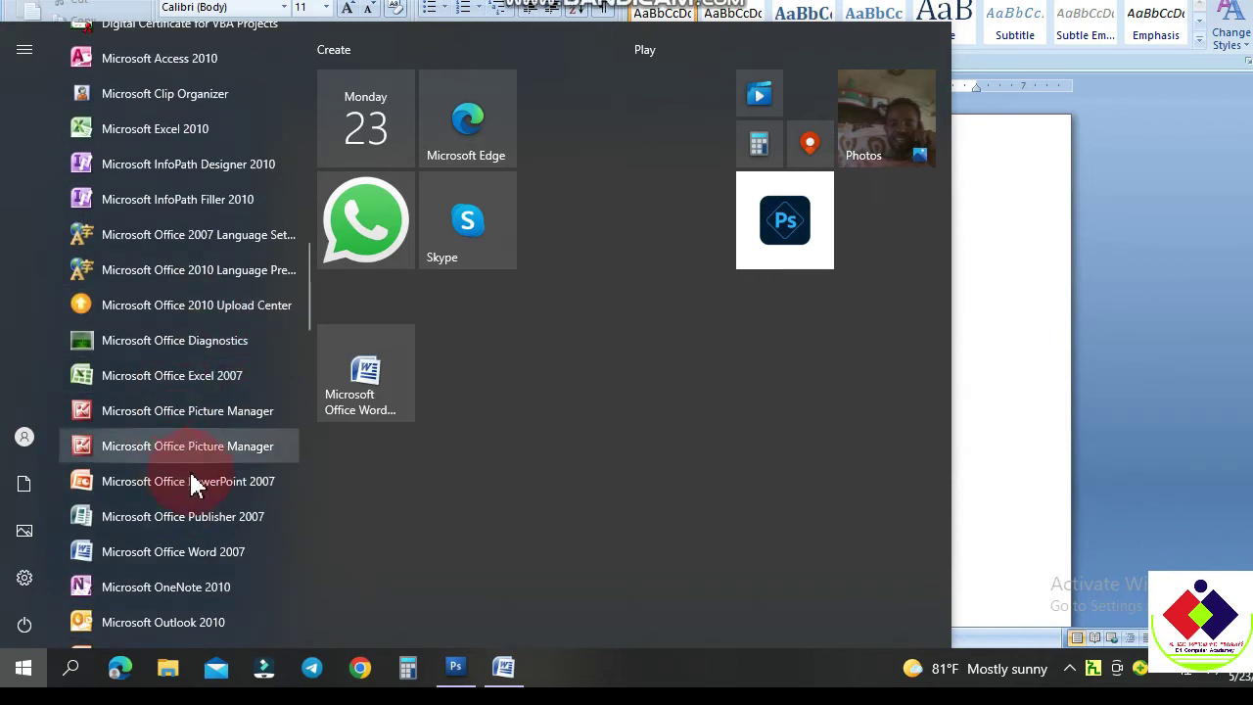
{"action": "scroll", "coordinate": [250, 499], "scroll_direction": "down", "scroll_amount": 2}
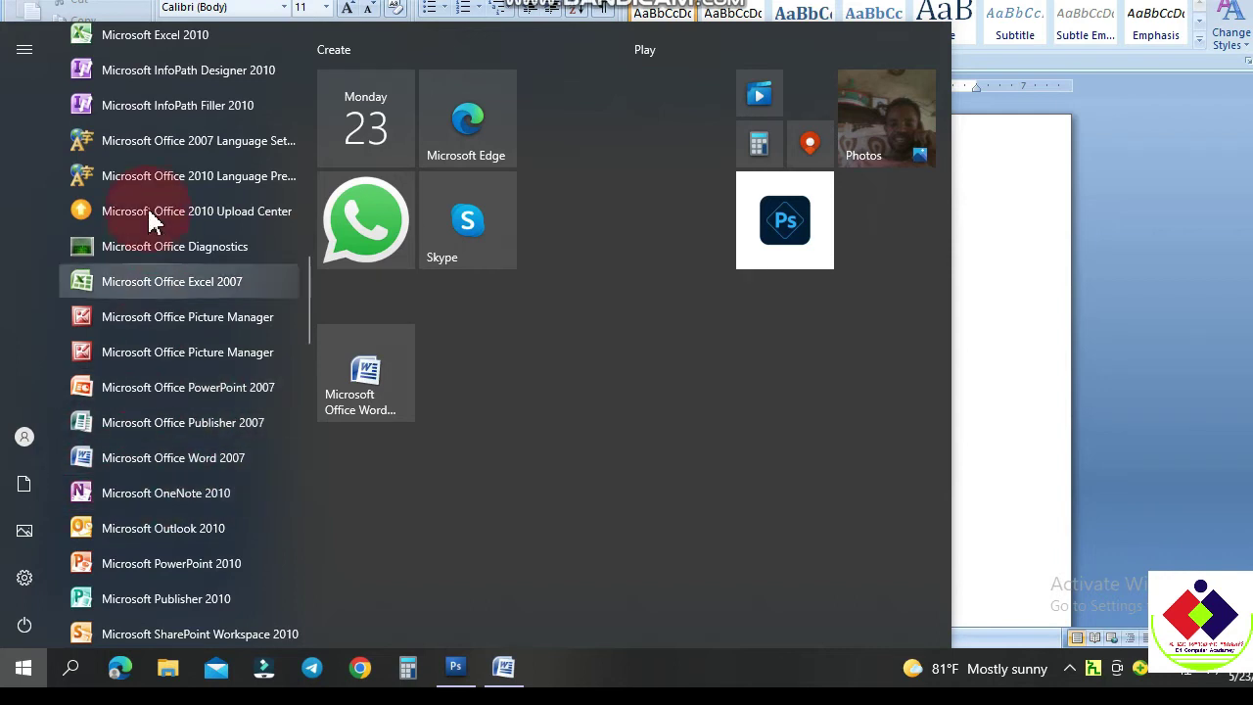
{"action": "left_click", "coordinate": [186, 458]}
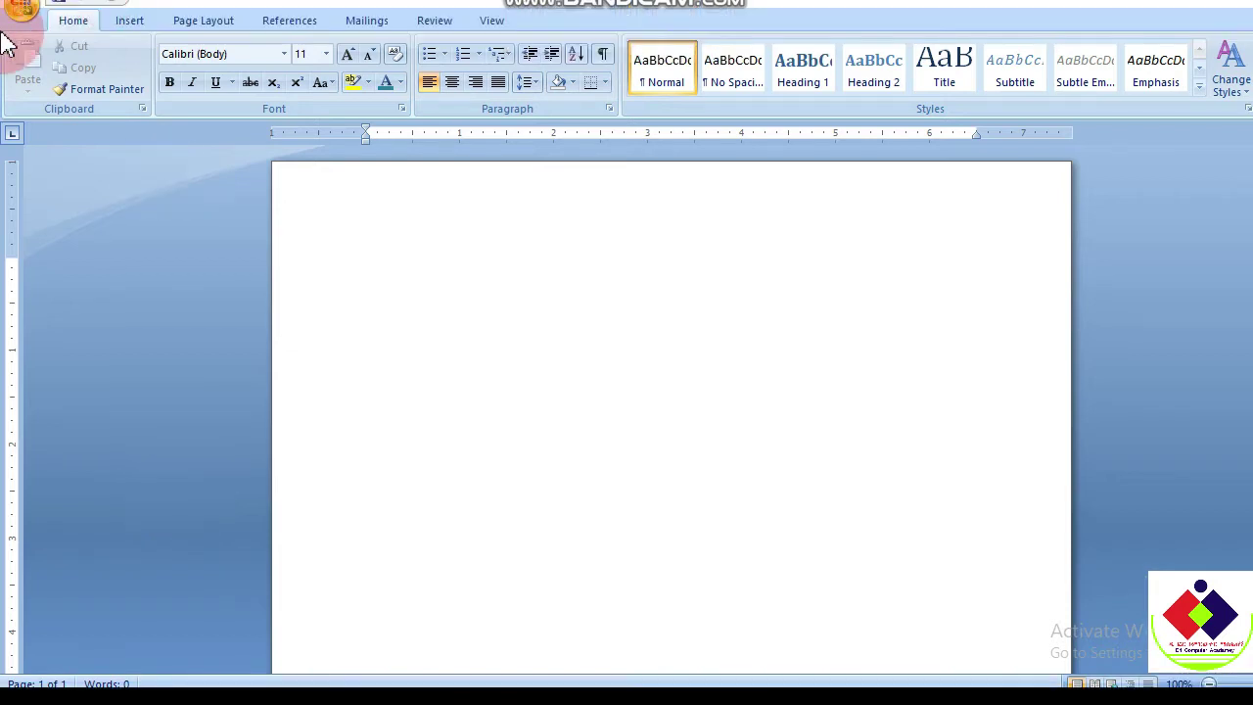
- Browse the Insert, Page Layout, References, Mailings, Review and View tabs, ending on Page Layout
{"action": "left_click", "coordinate": [131, 23]}
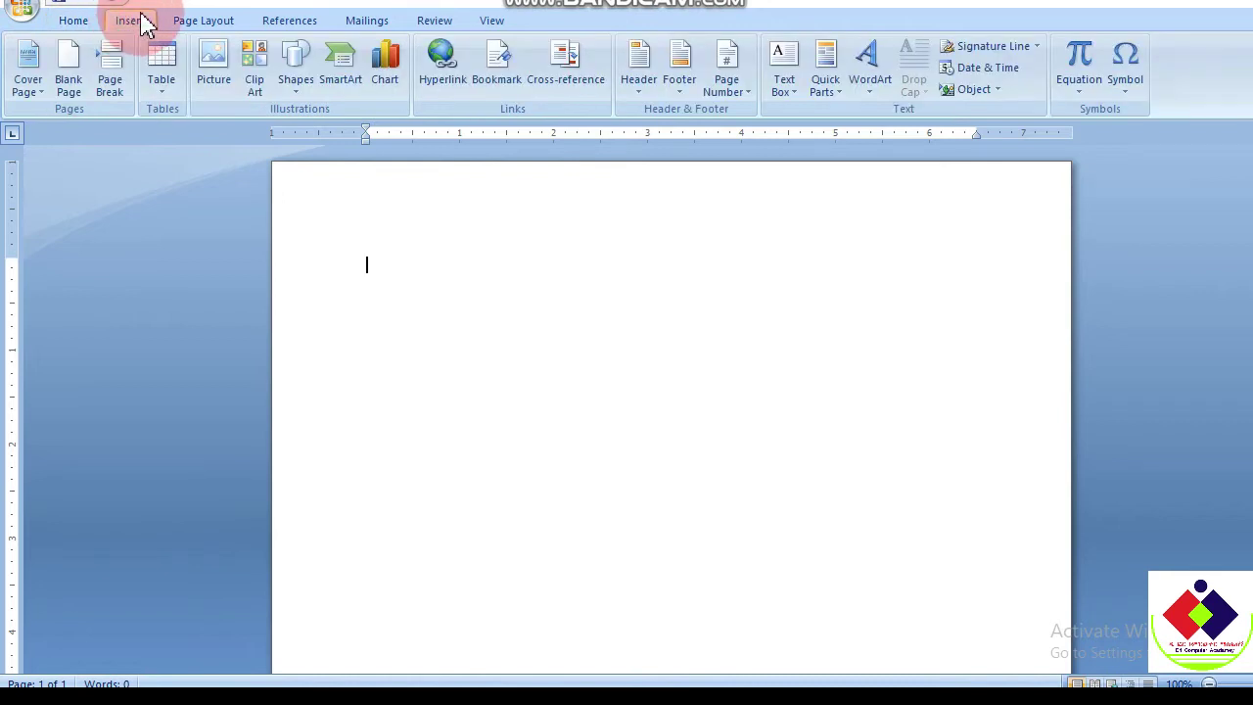
{"action": "left_click", "coordinate": [202, 26]}
{"action": "left_click", "coordinate": [277, 23]}
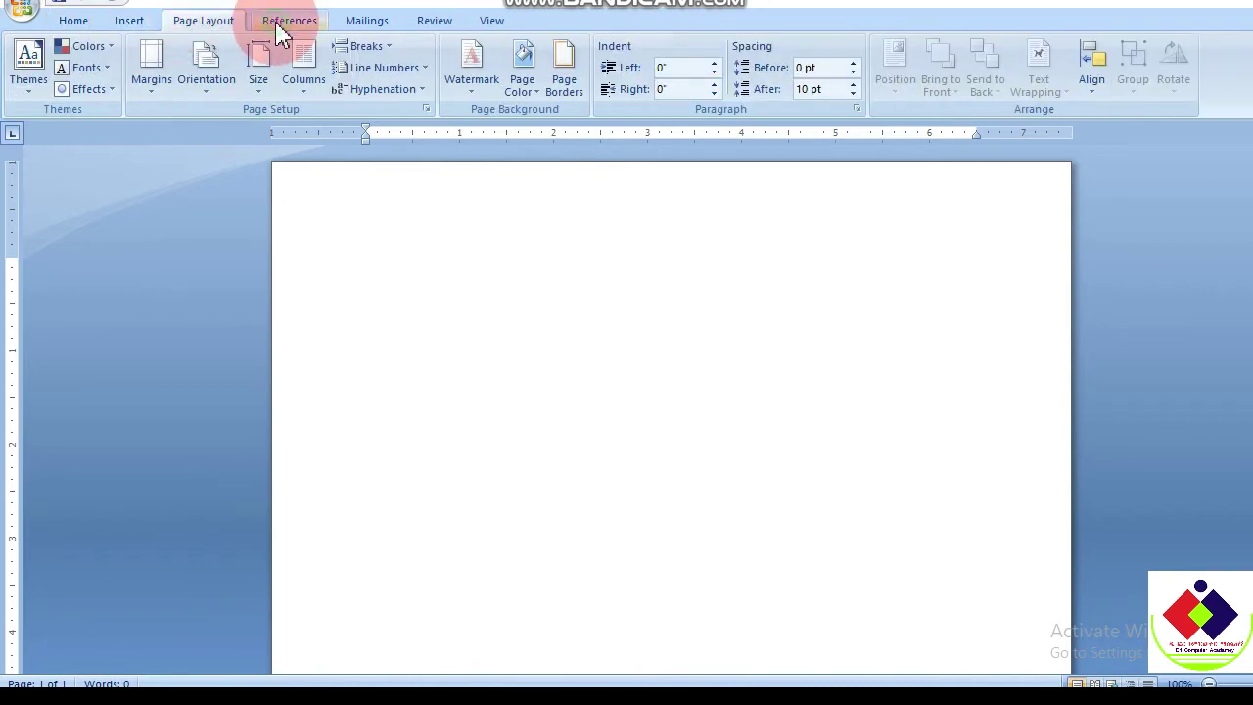
{"action": "left_click", "coordinate": [361, 24]}
{"action": "left_click", "coordinate": [440, 20]}
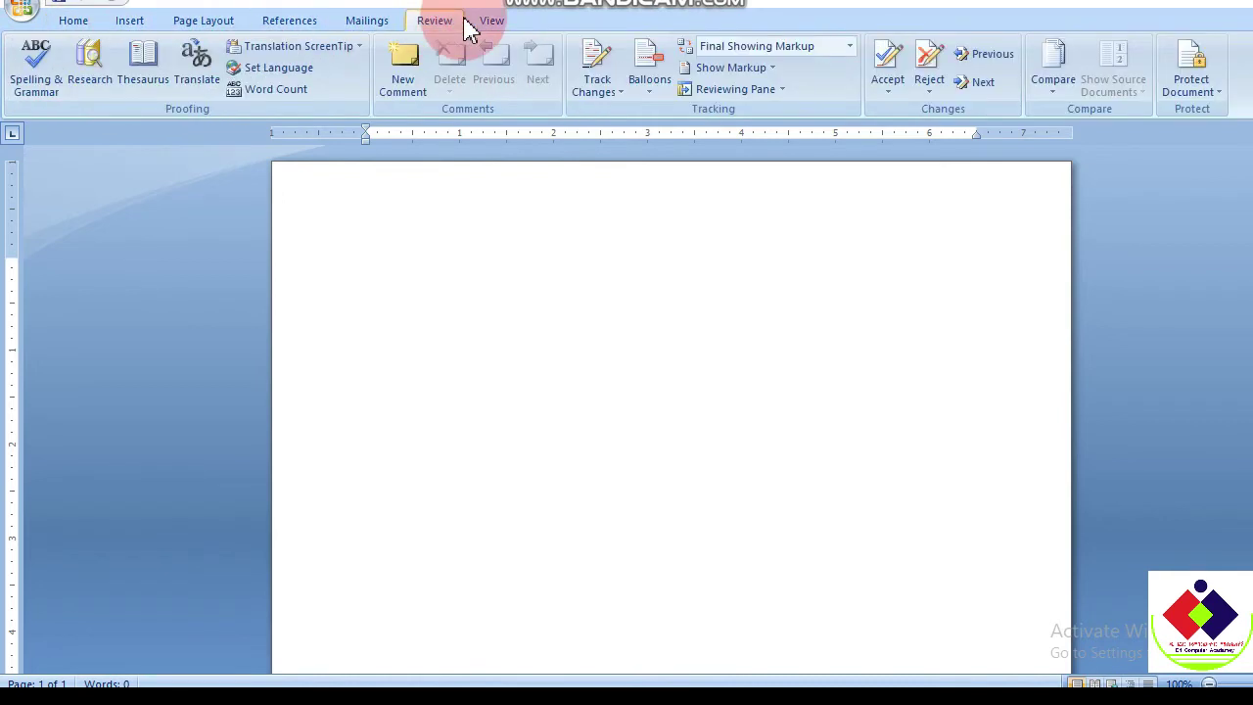
{"action": "left_click", "coordinate": [484, 24]}
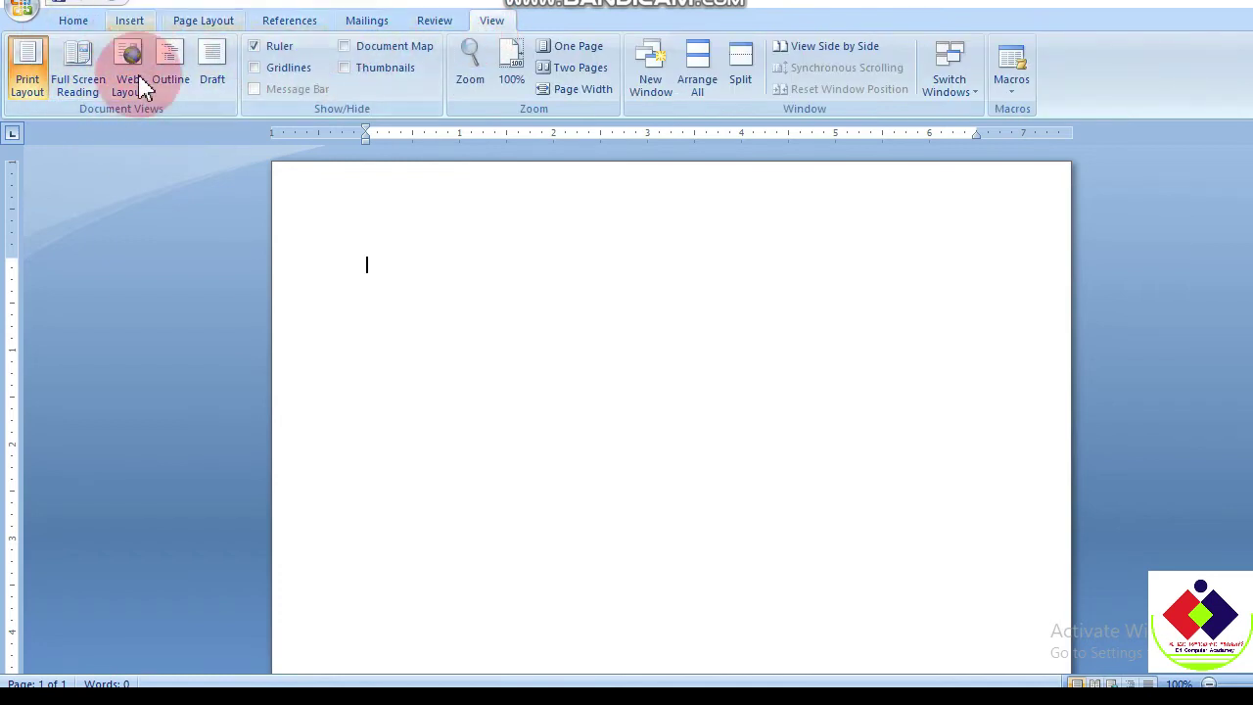
{"action": "left_click", "coordinate": [206, 22]}
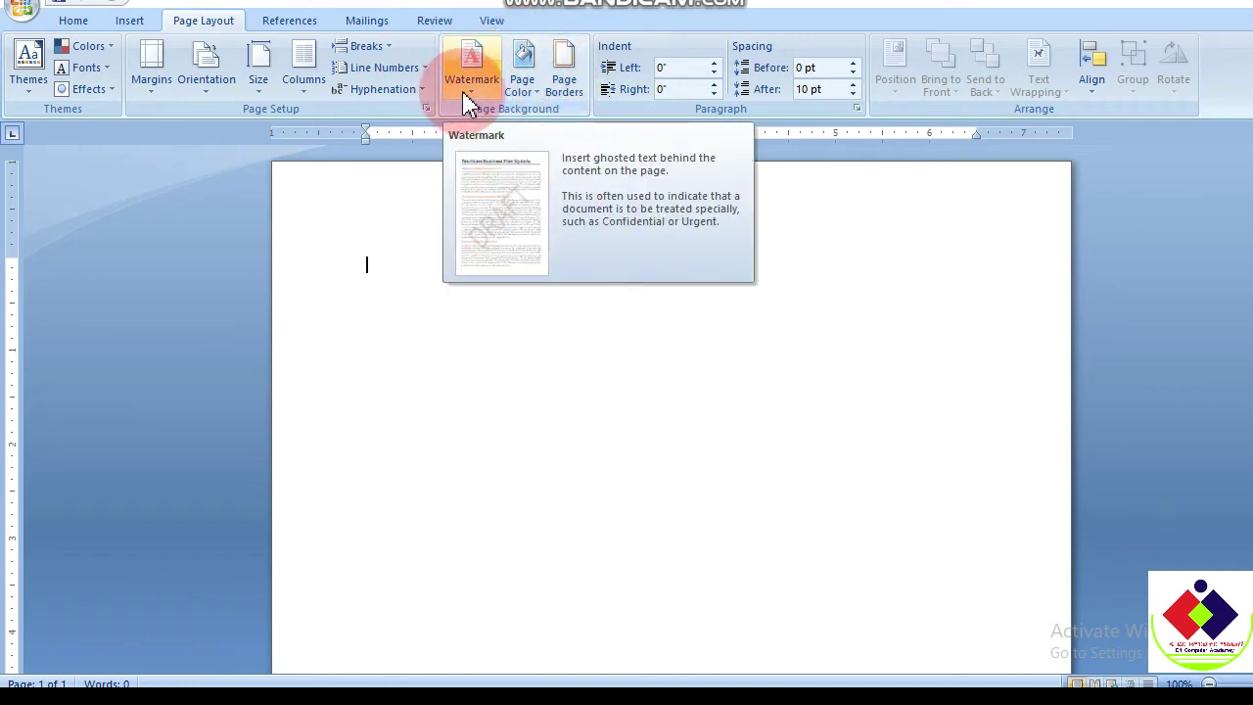
- Open the Printed Watermark dialog through Watermark > Custom Watermark on the Page Layout ribbon
{"action": "left_click", "coordinate": [470, 93]}
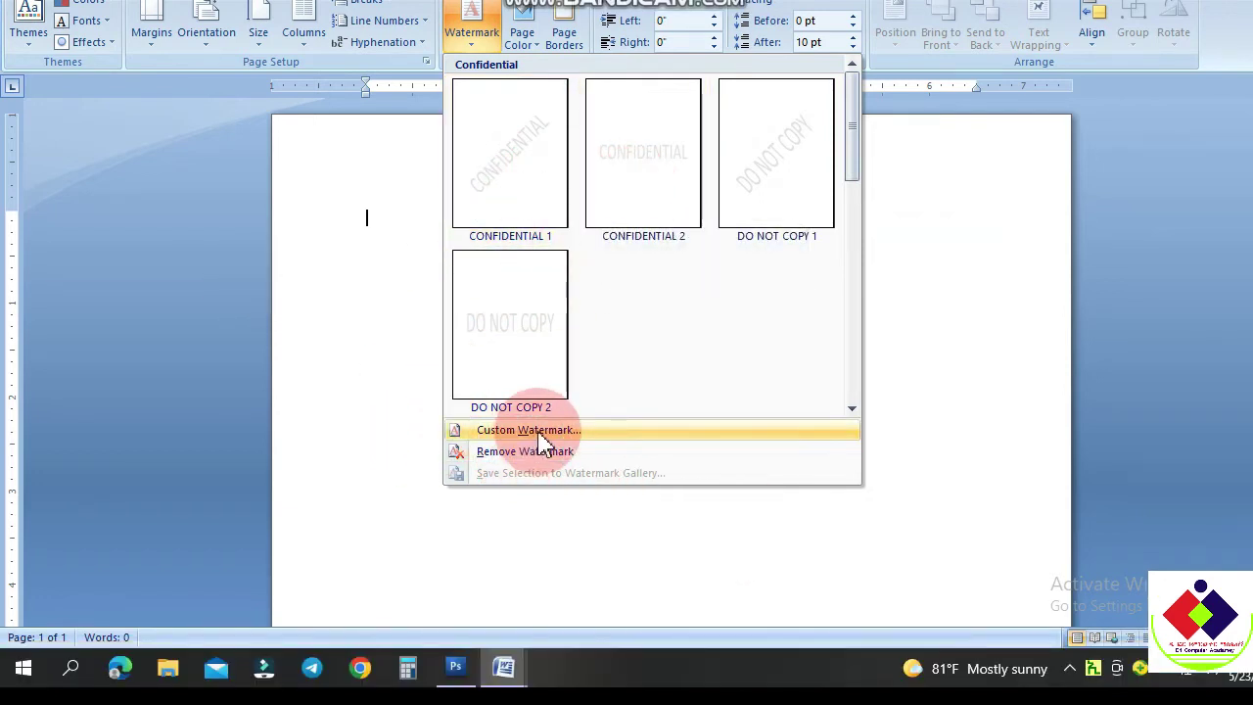
{"action": "left_click", "coordinate": [540, 432]}
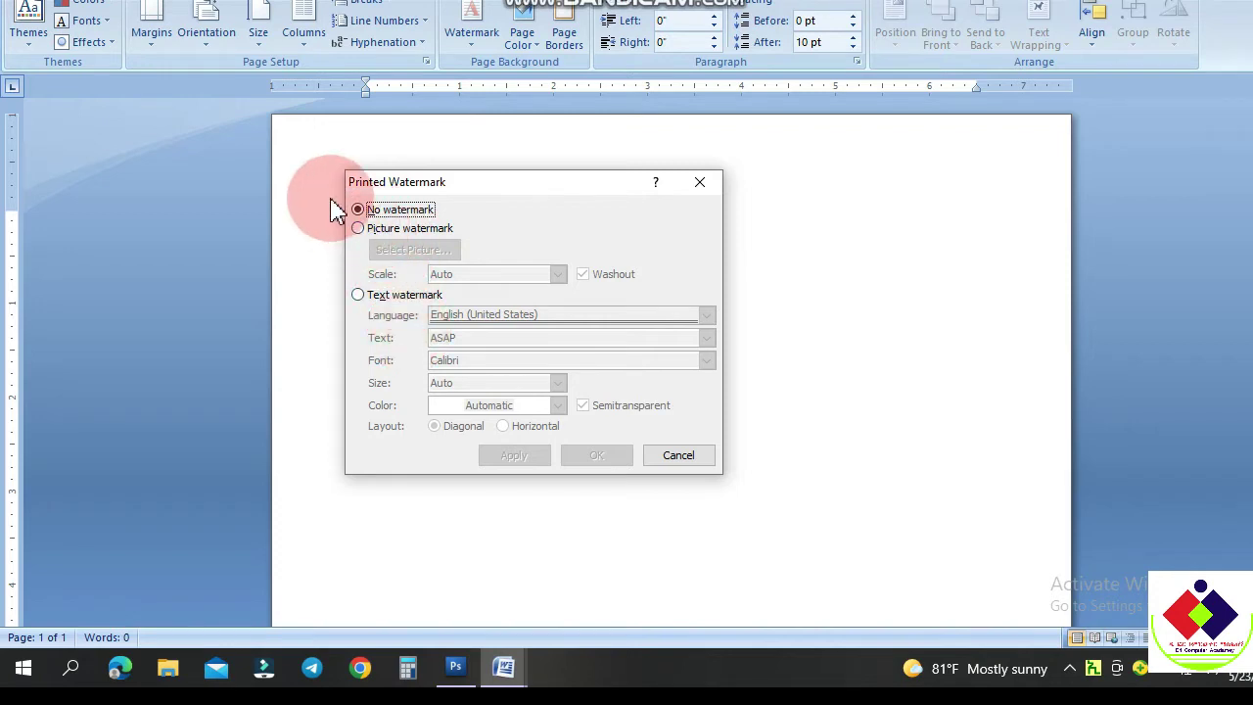
- Compare the watermark options, then choose Picture watermark and browse for its image
{"action": "left_click", "coordinate": [359, 231]}
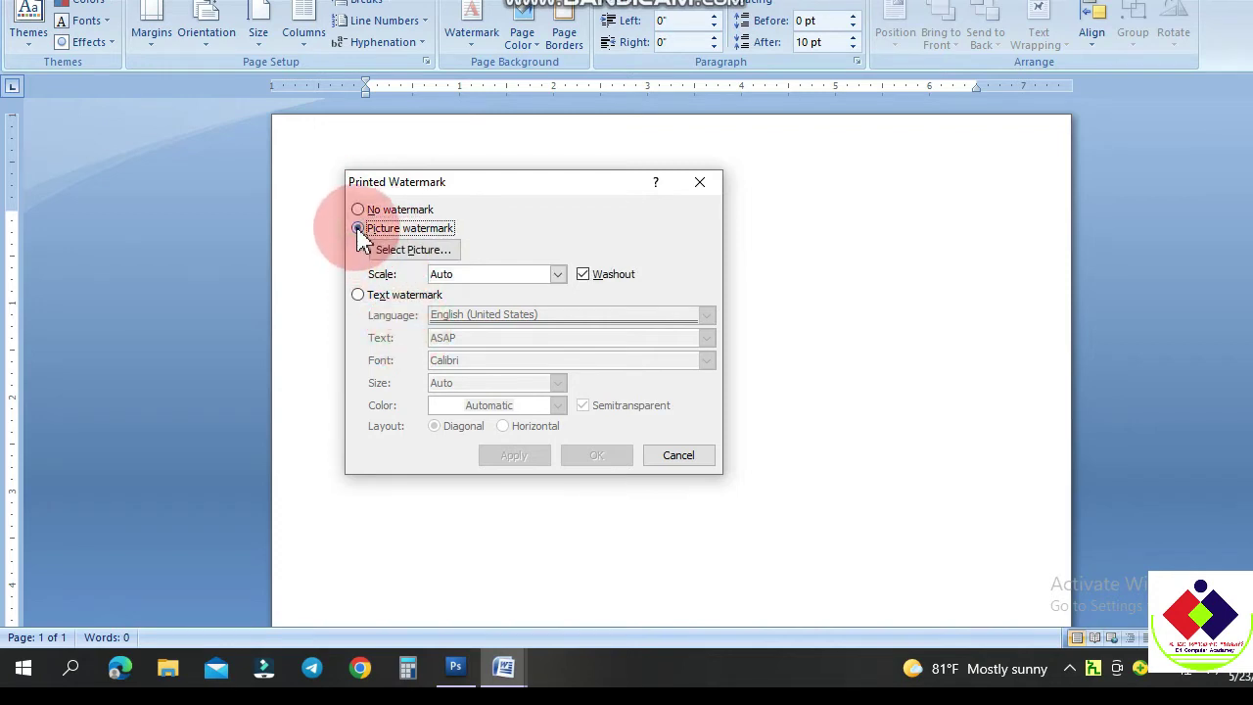
{"action": "left_click", "coordinate": [358, 295]}
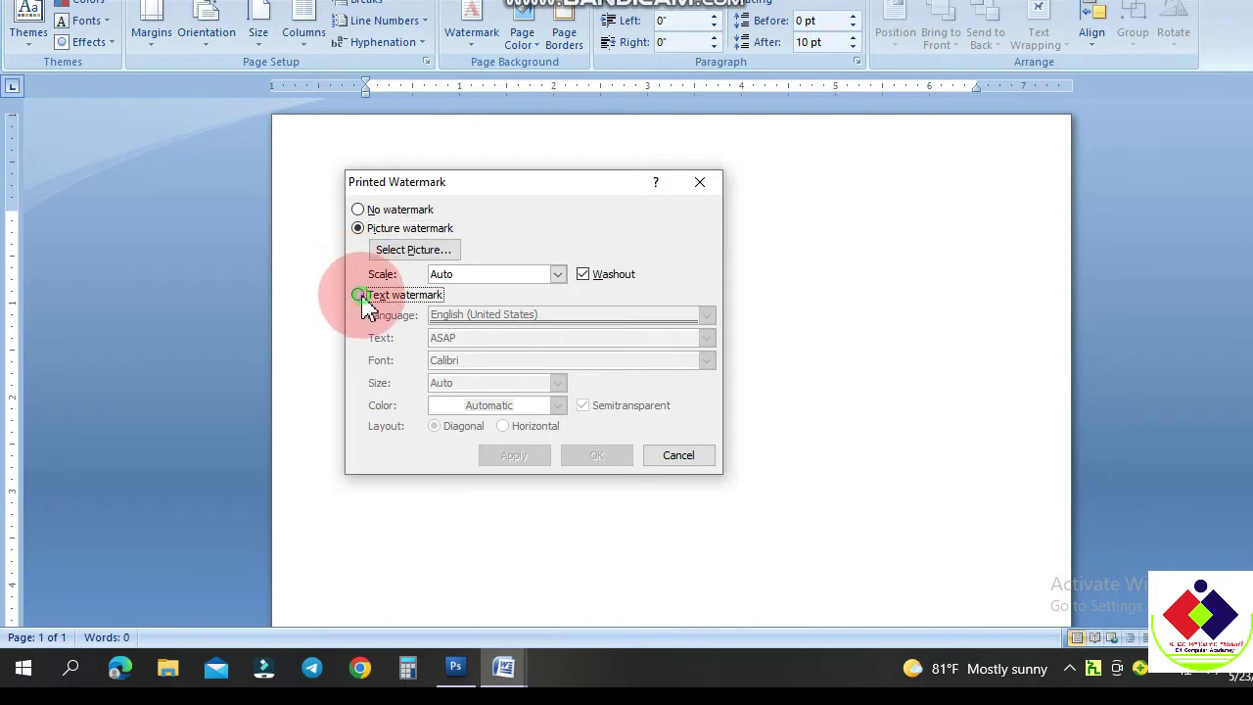
{"action": "left_click", "coordinate": [358, 210]}
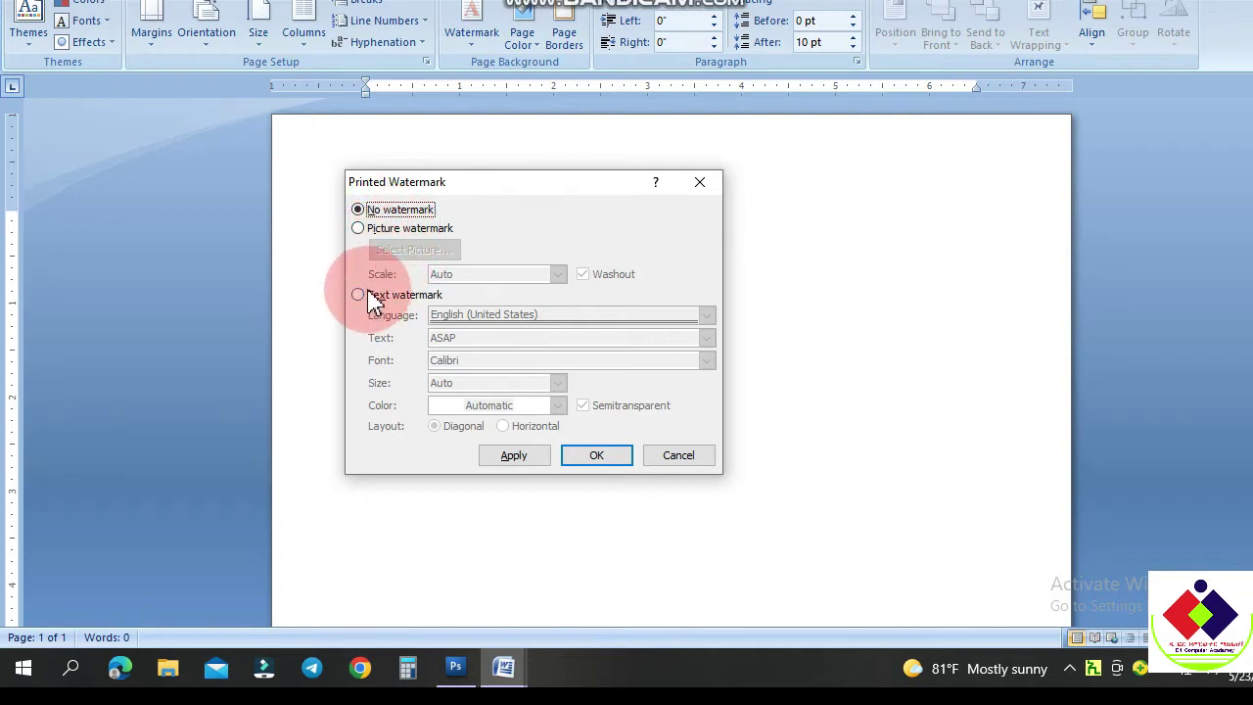
{"action": "left_click", "coordinate": [396, 231]}
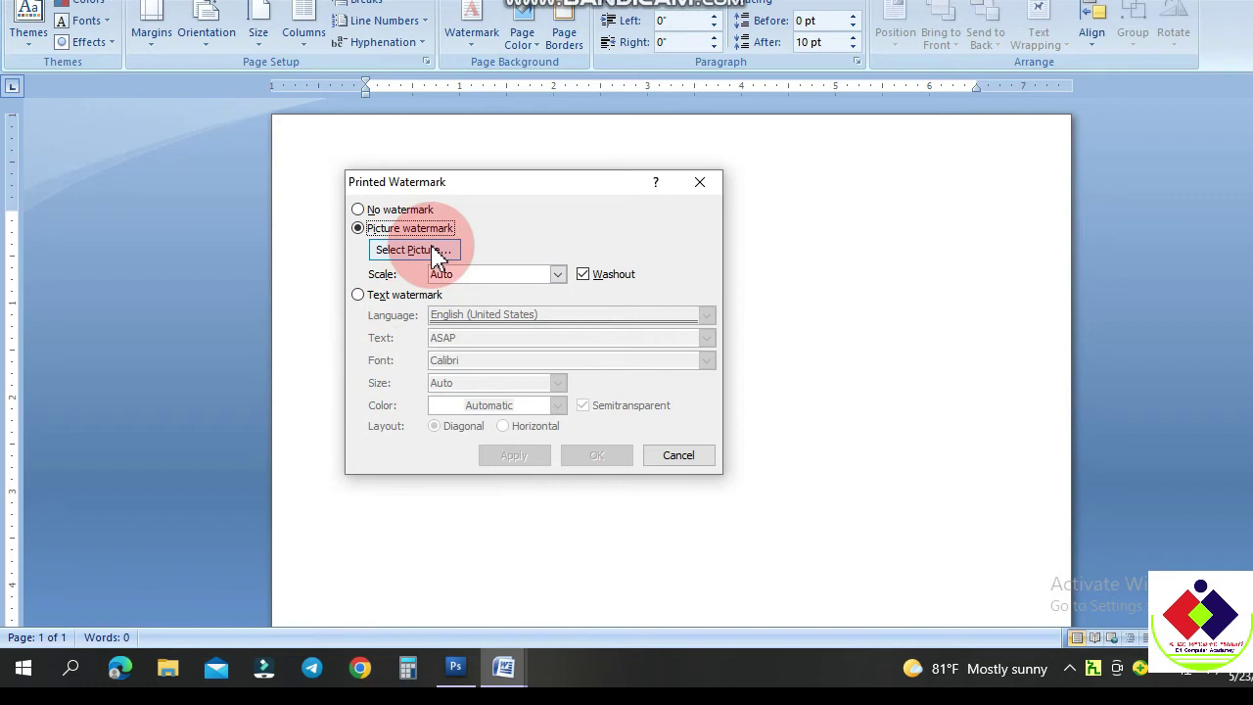
{"action": "left_click", "coordinate": [435, 250]}
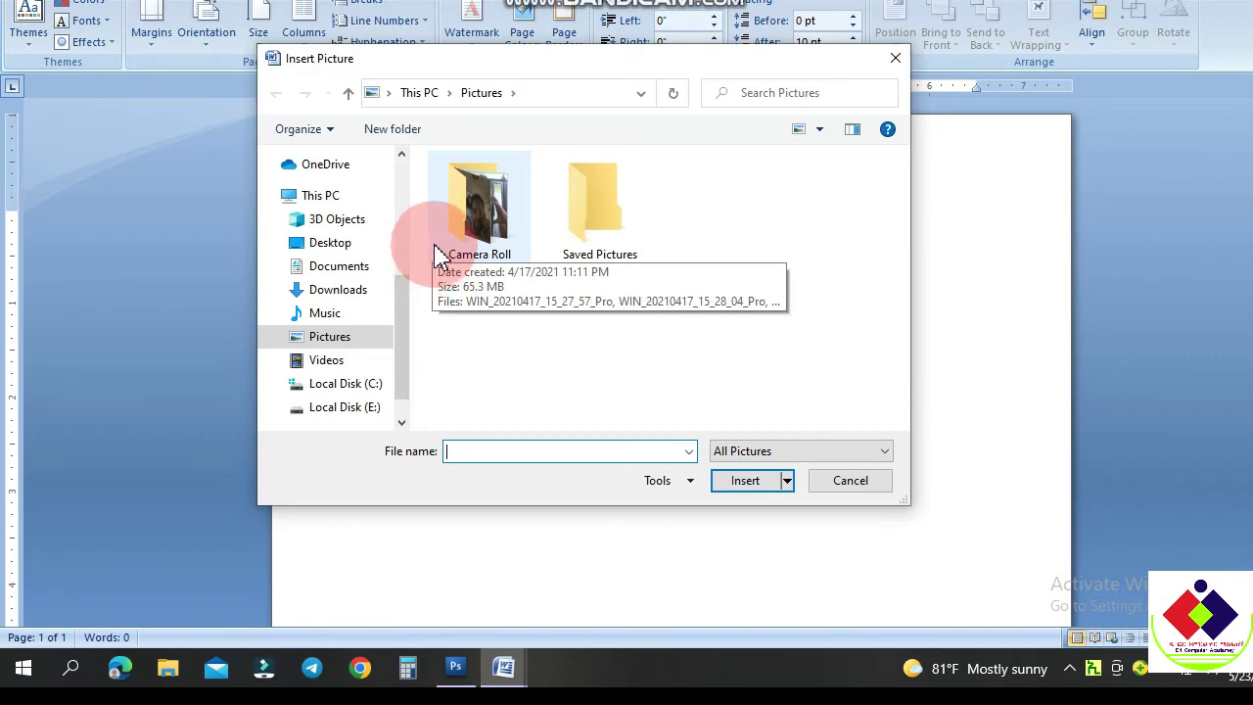
- Look for the watermark image in Desktop, Downloads, Pictures and local drives C: and E:
{"action": "left_click_drag", "start_coordinate": [405, 333], "coordinate": [338, 205]}
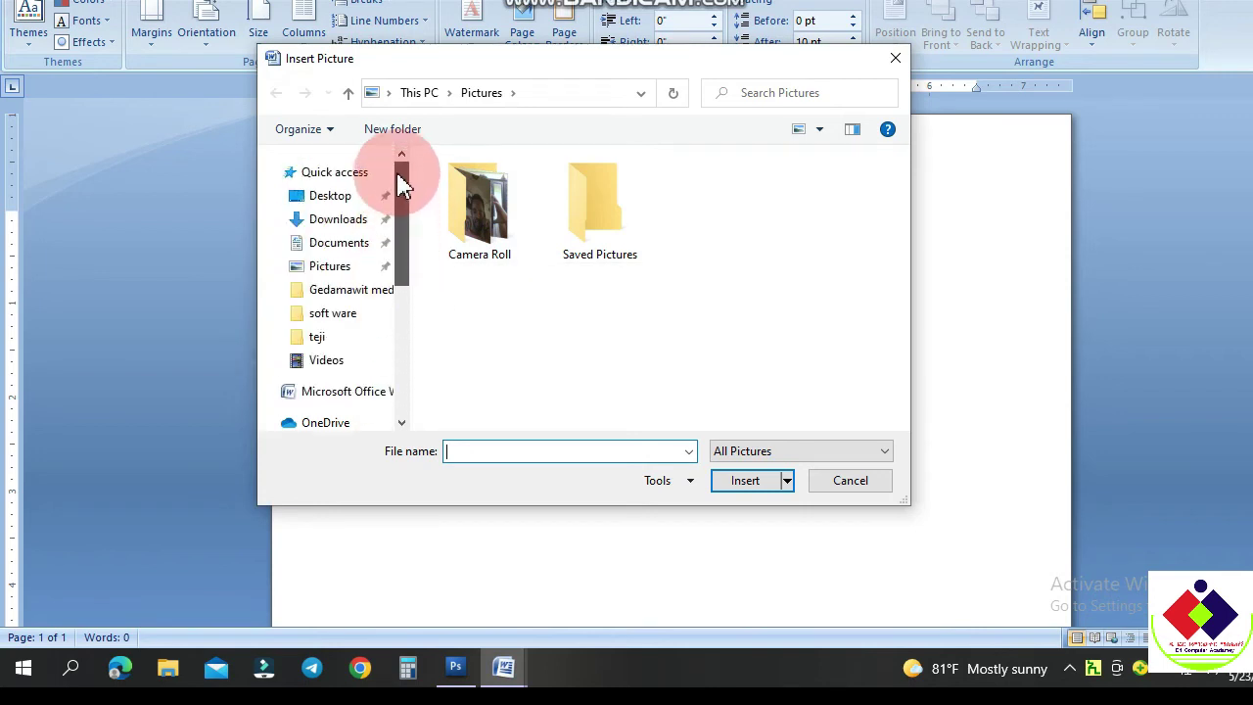
{"action": "left_click", "coordinate": [336, 205]}
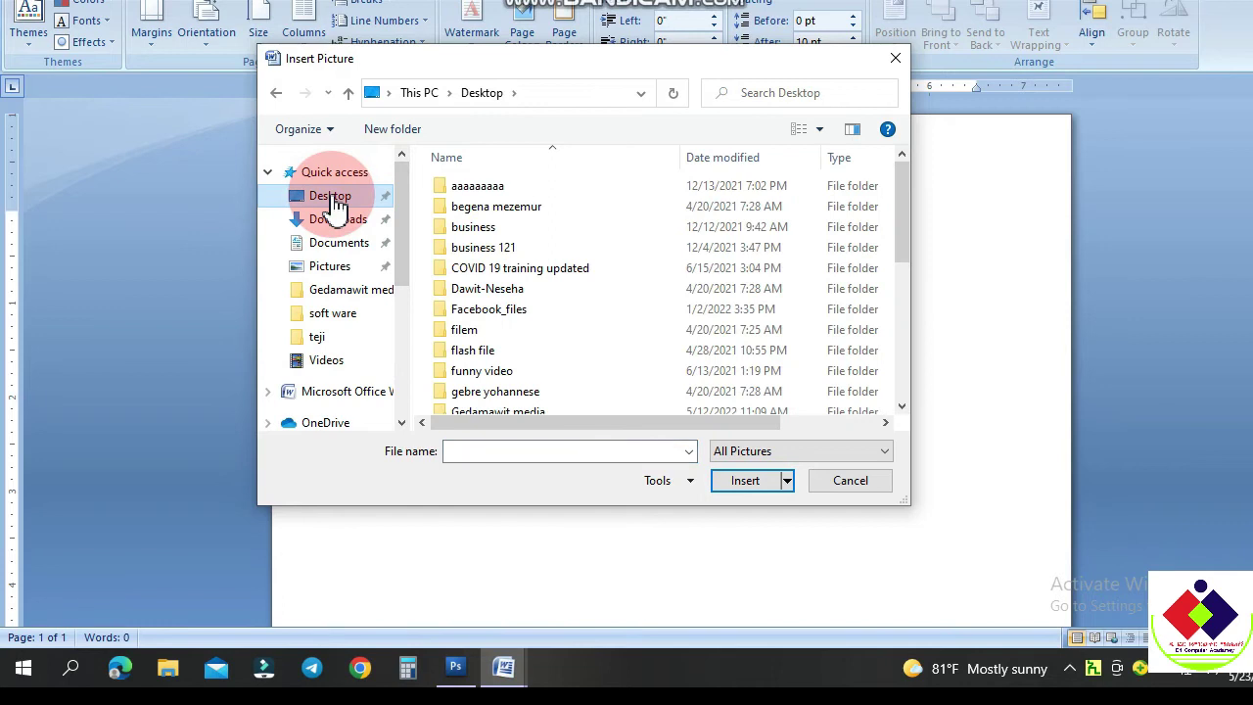
{"action": "left_click", "coordinate": [333, 223]}
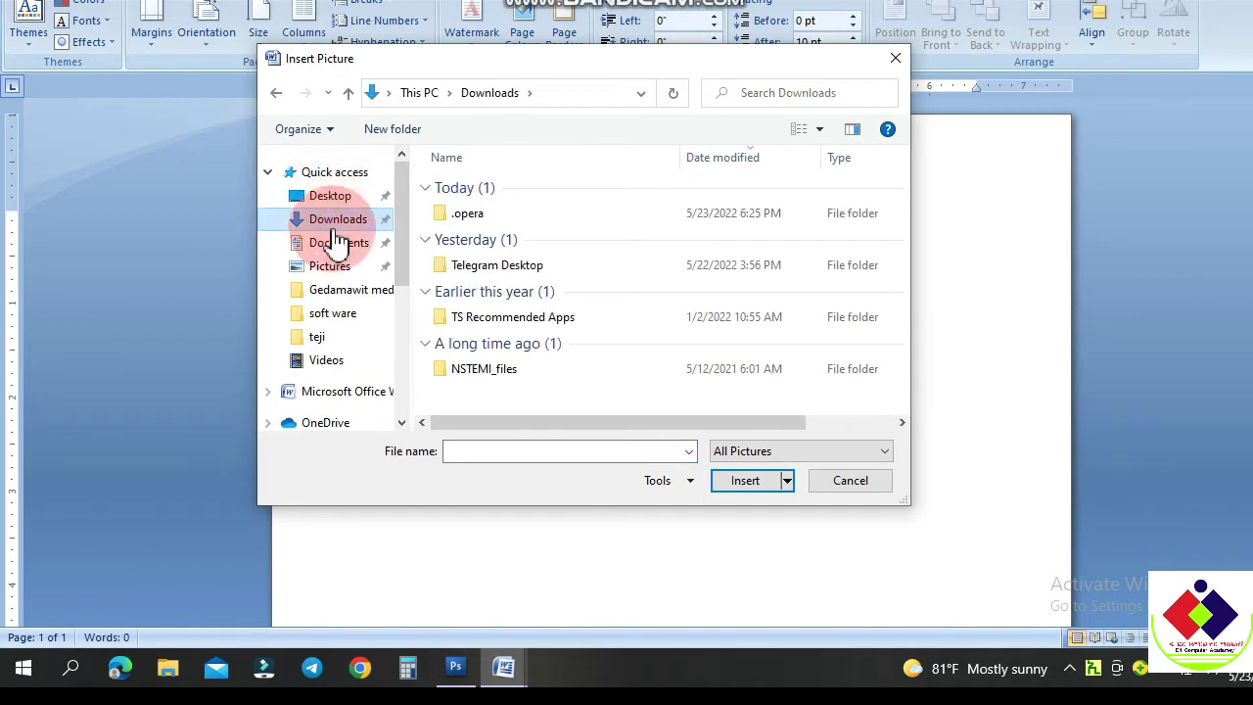
{"action": "left_click", "coordinate": [360, 268]}
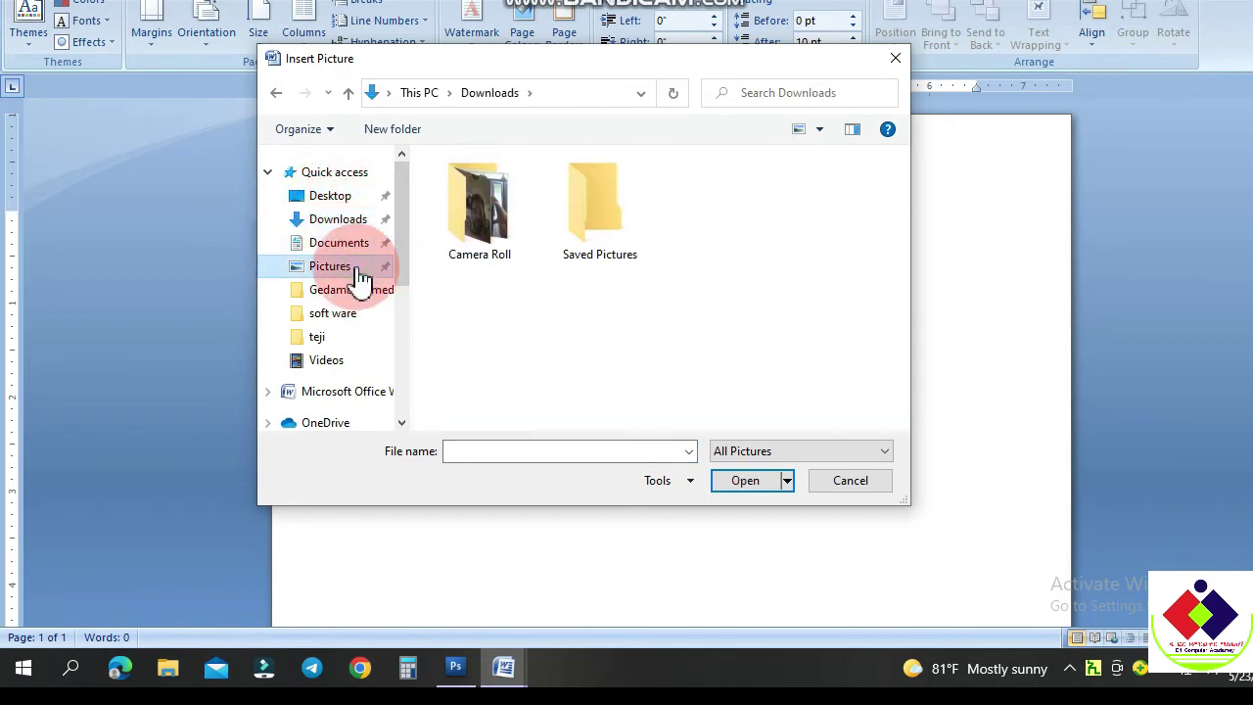
{"action": "left_click_drag", "start_coordinate": [409, 232], "coordinate": [436, 279]}
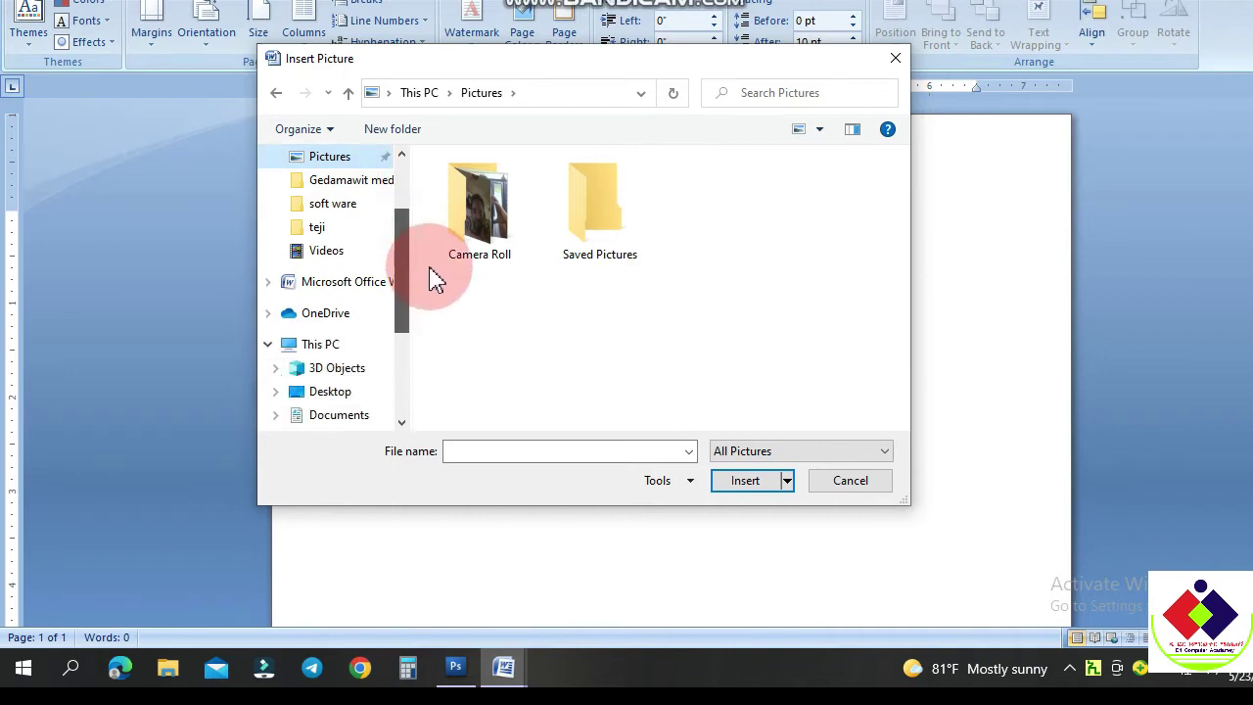
{"action": "left_click_drag", "start_coordinate": [411, 287], "coordinate": [414, 349]}
{"action": "left_click", "coordinate": [370, 352]}
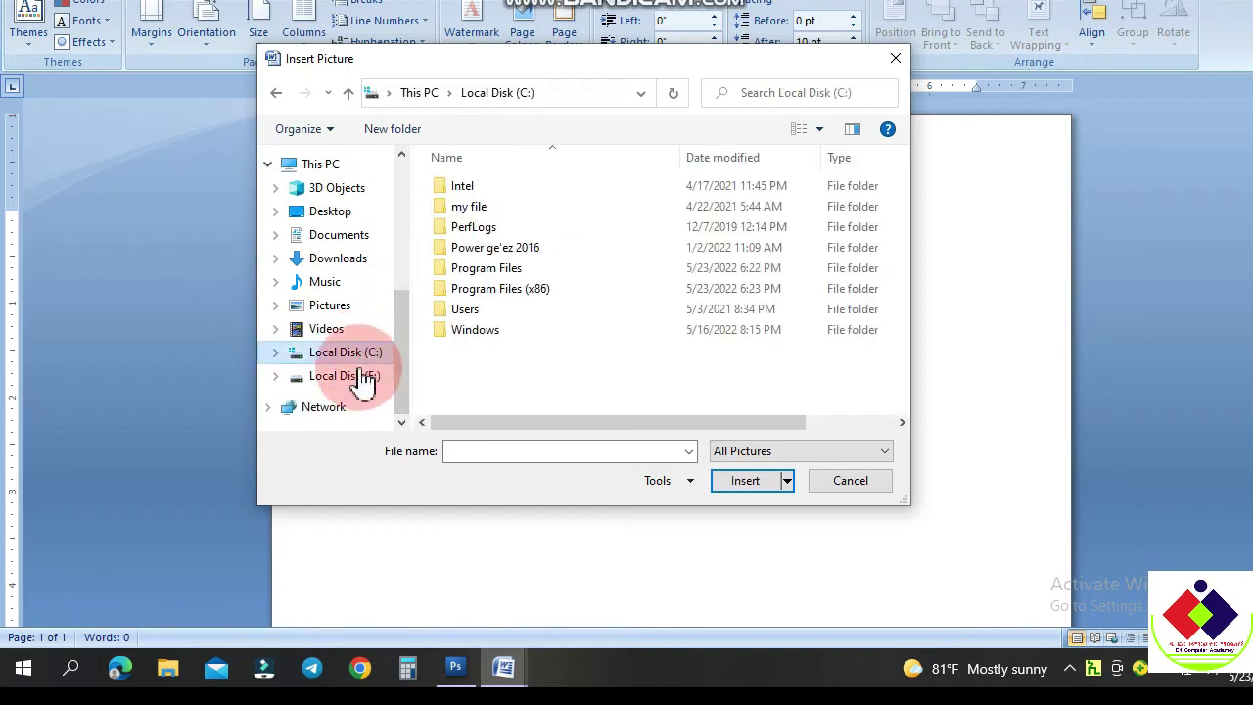
{"action": "left_click", "coordinate": [362, 382]}
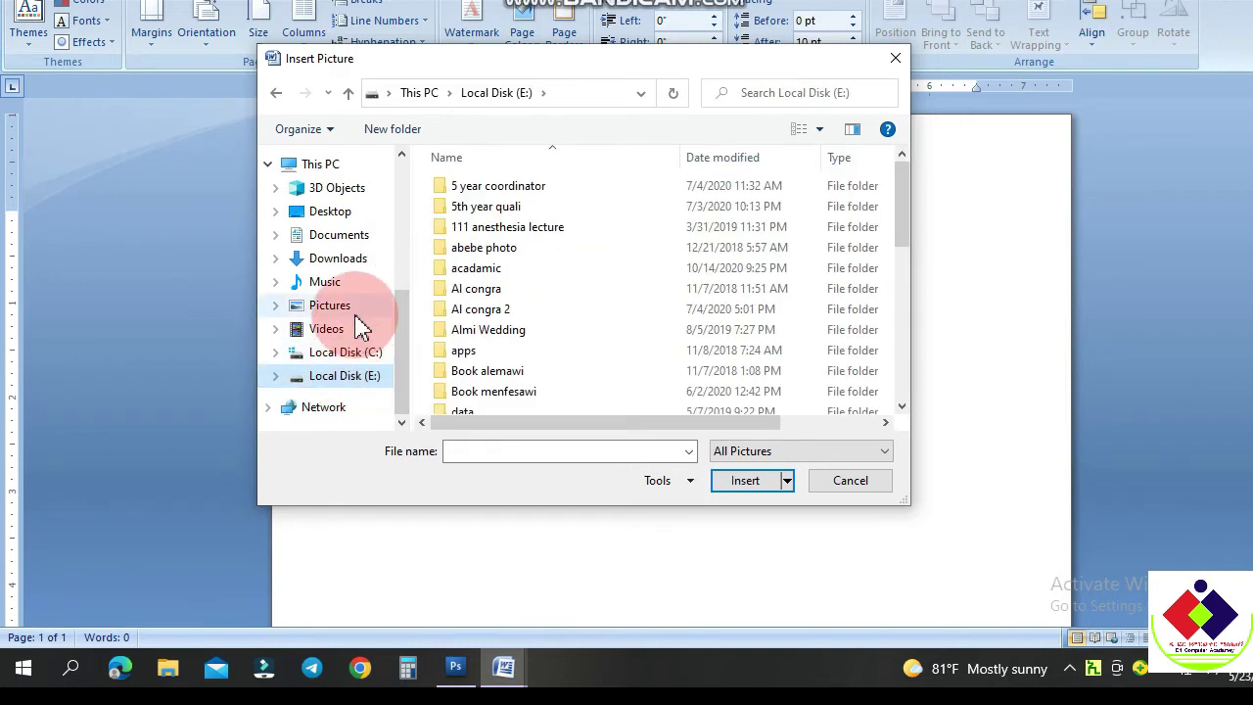
{"action": "left_click", "coordinate": [354, 311]}
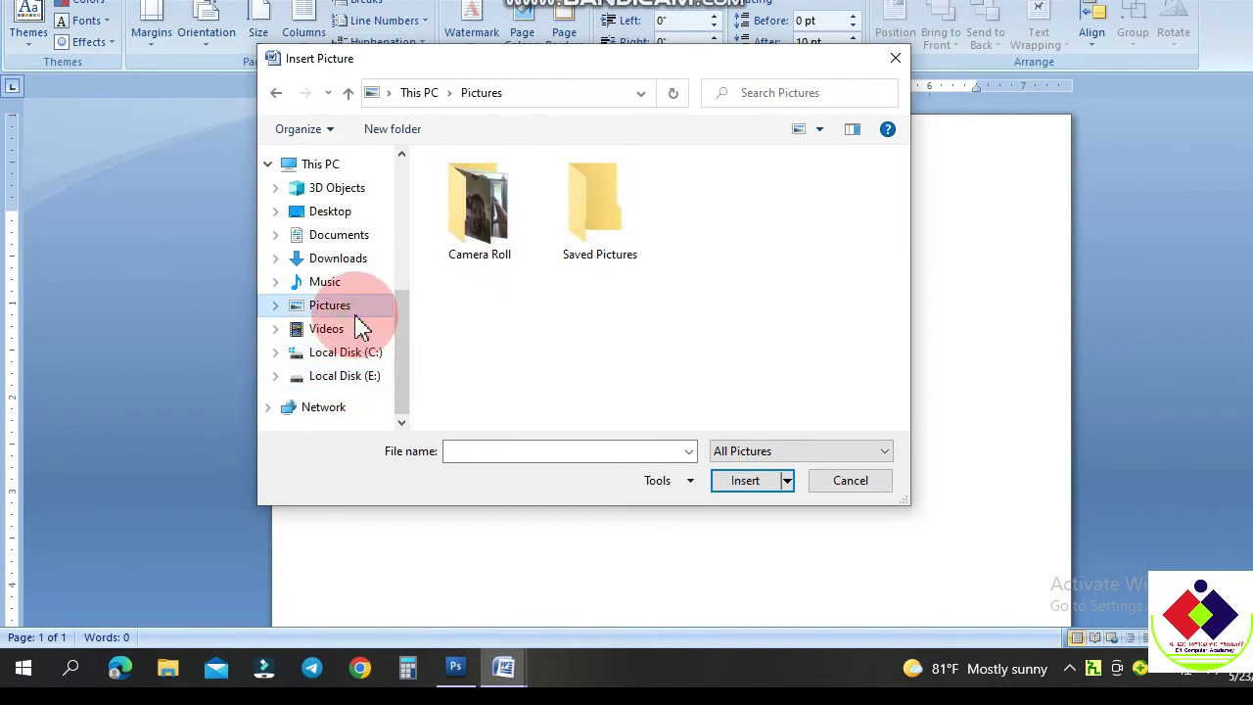
- Insert 'my idea 2' from the Desktop as the watermark picture
{"action": "left_click", "coordinate": [352, 213]}
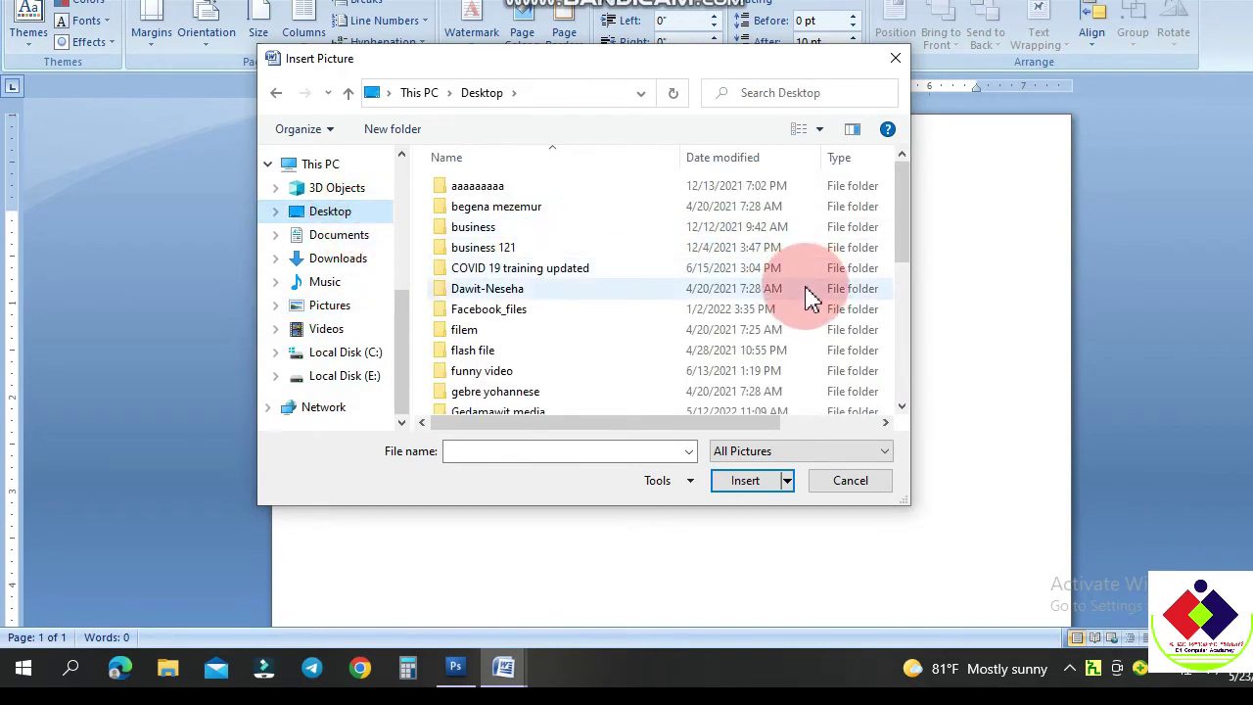
{"action": "left_click_drag", "start_coordinate": [906, 227], "coordinate": [929, 381]}
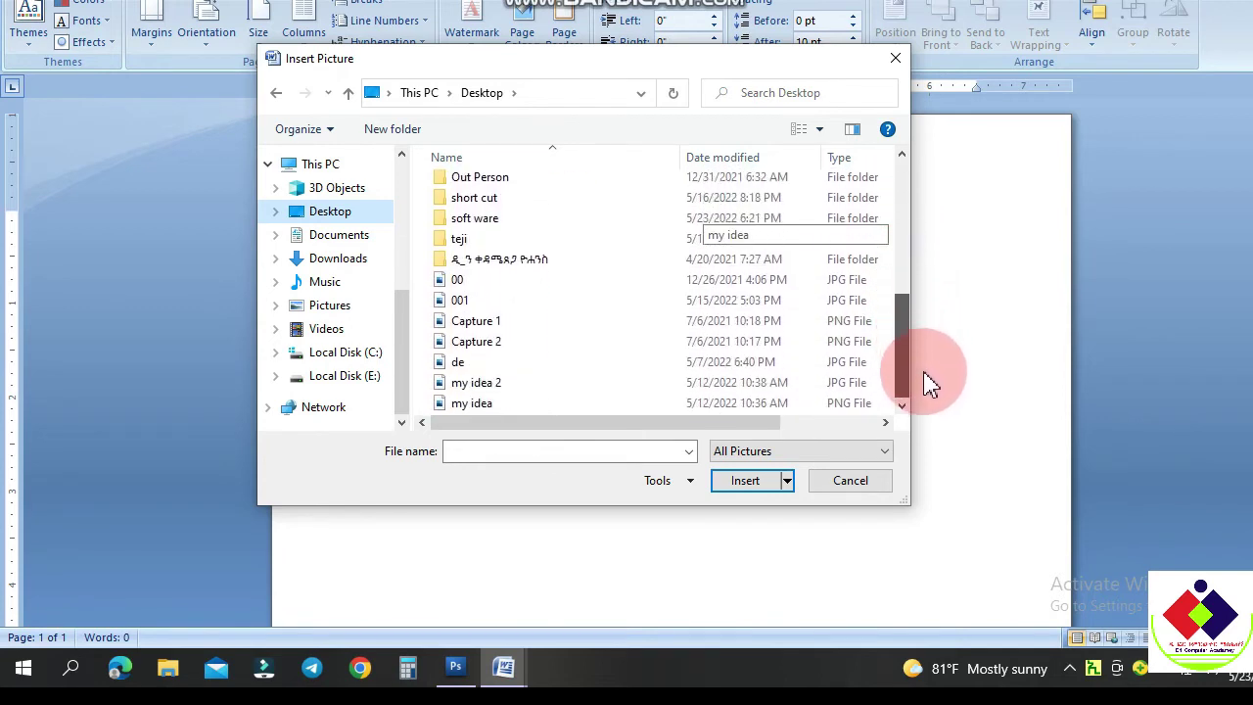
{"action": "left_click", "coordinate": [523, 384]}
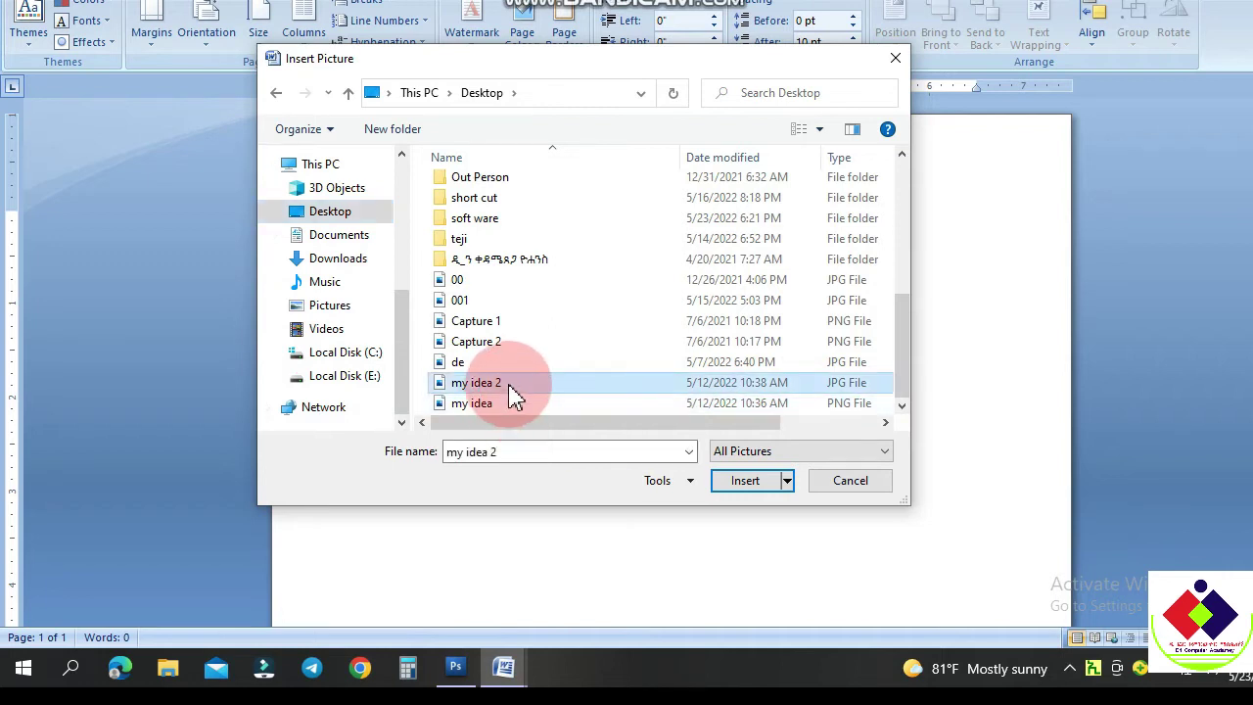
{"action": "left_click", "coordinate": [768, 494]}
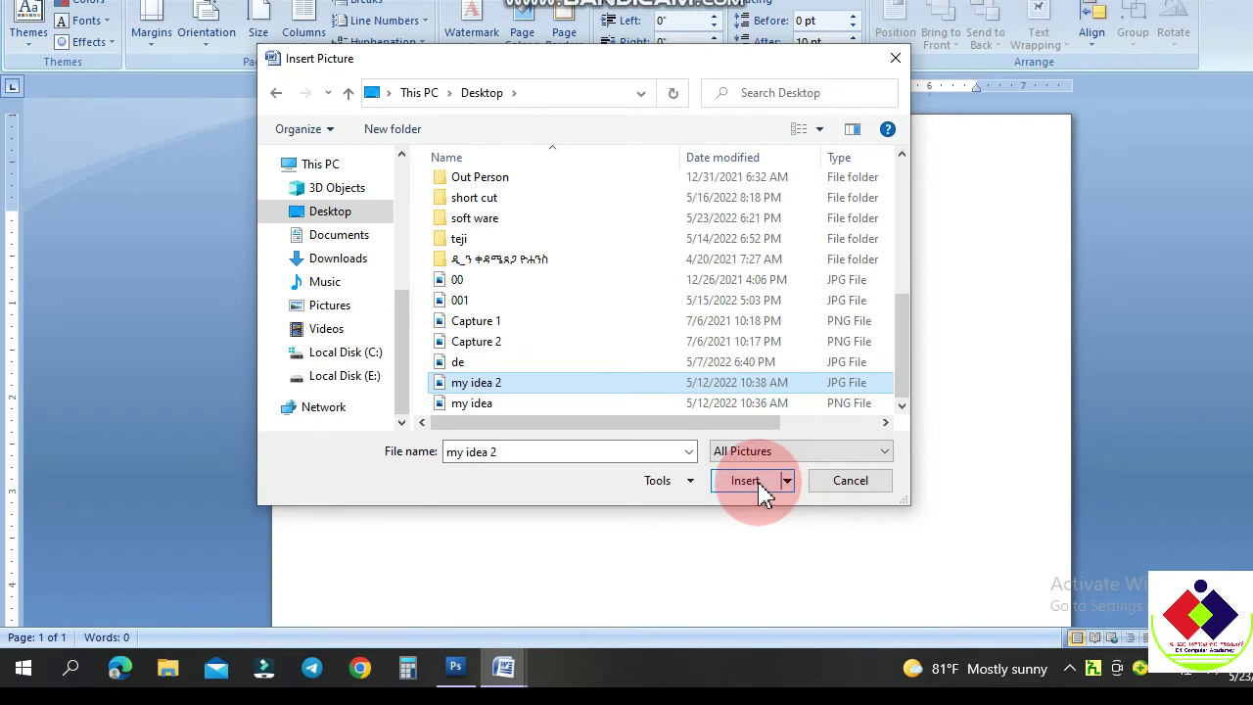
{"action": "left_click", "coordinate": [762, 492]}
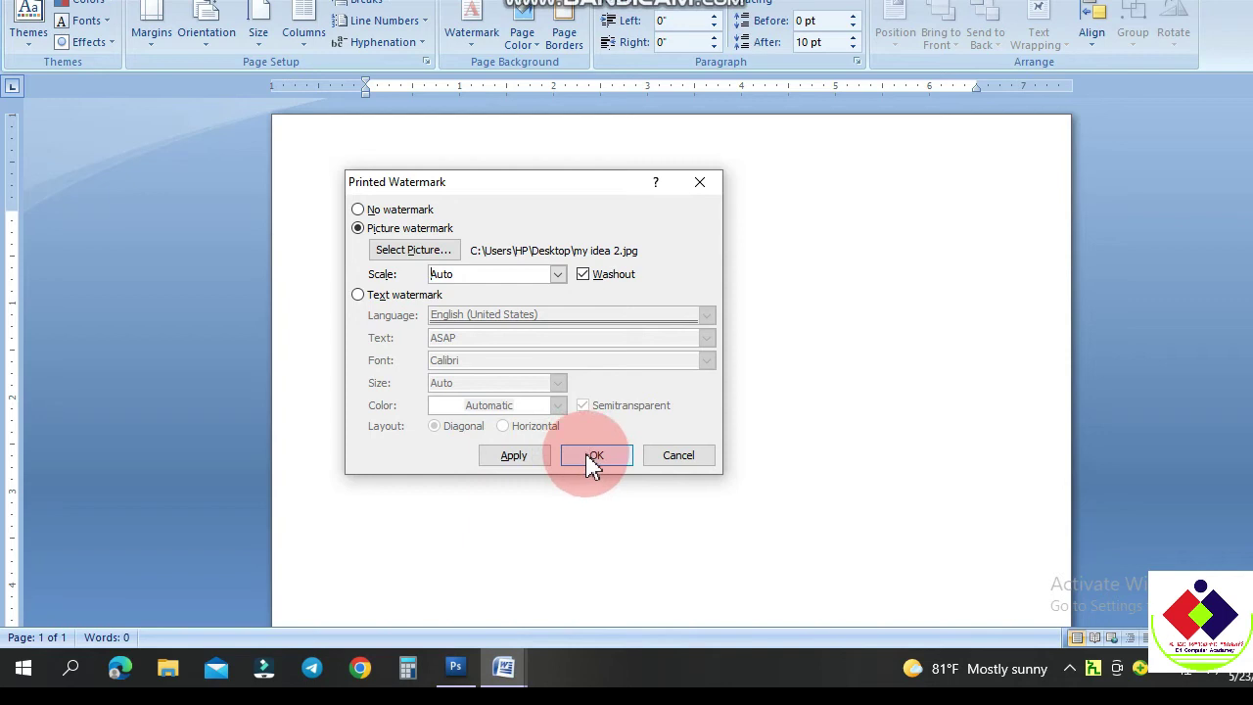
- Apply the washed-out my idea 2 picture watermark and scroll the page to view it
{"action": "left_click", "coordinate": [598, 464]}
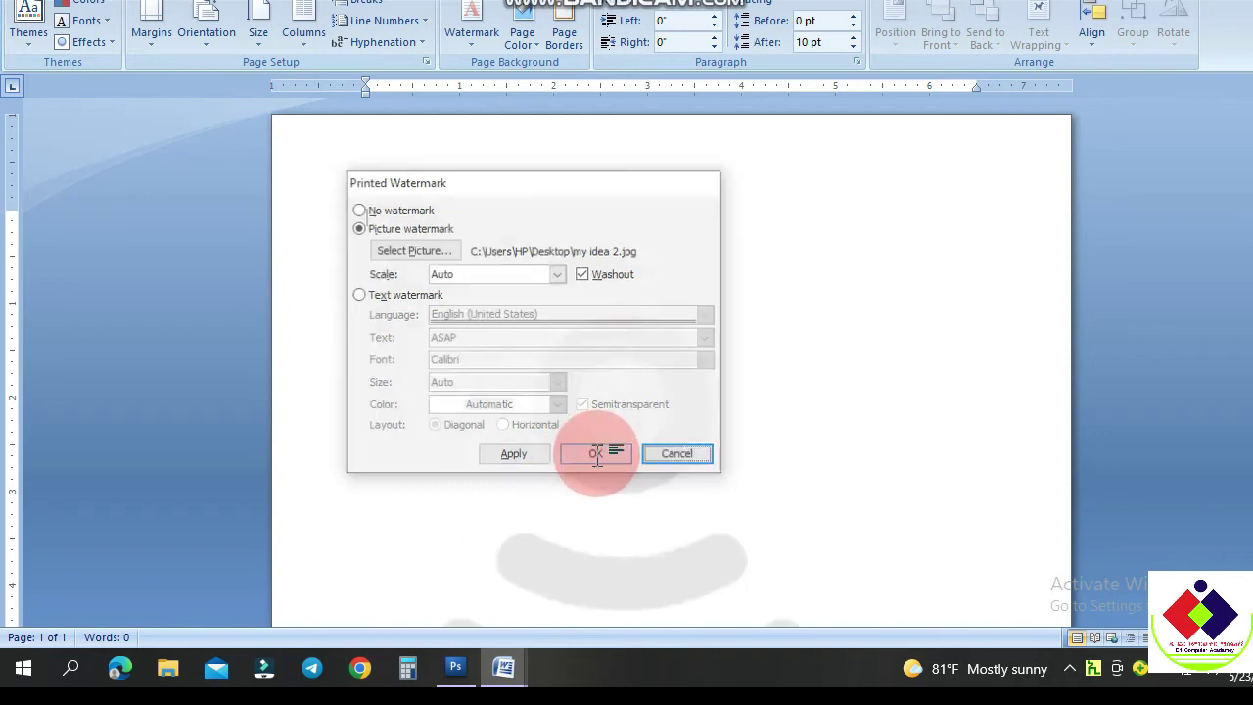
{"action": "scroll", "coordinate": [591, 454], "scroll_direction": "down", "scroll_amount": 5}
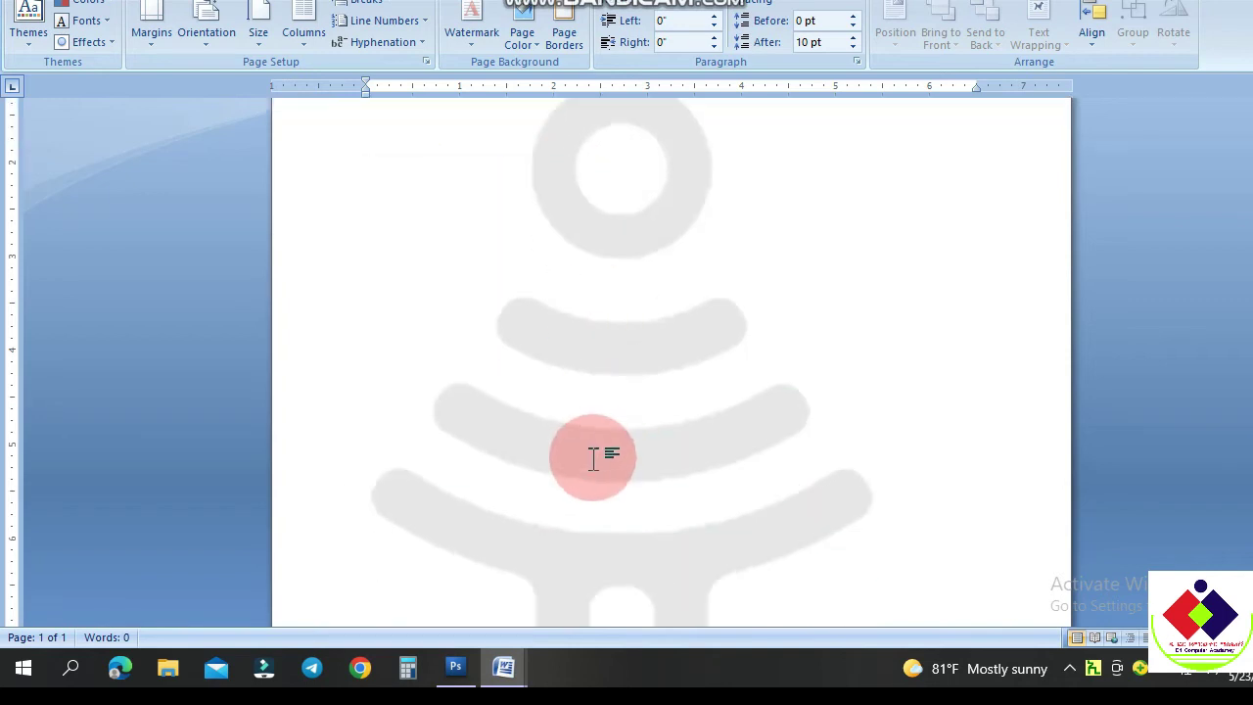
{"action": "scroll", "coordinate": [586, 421], "scroll_direction": "down", "scroll_amount": 2}
{"action": "scroll", "coordinate": [666, 352], "scroll_direction": "up", "scroll_amount": 5}
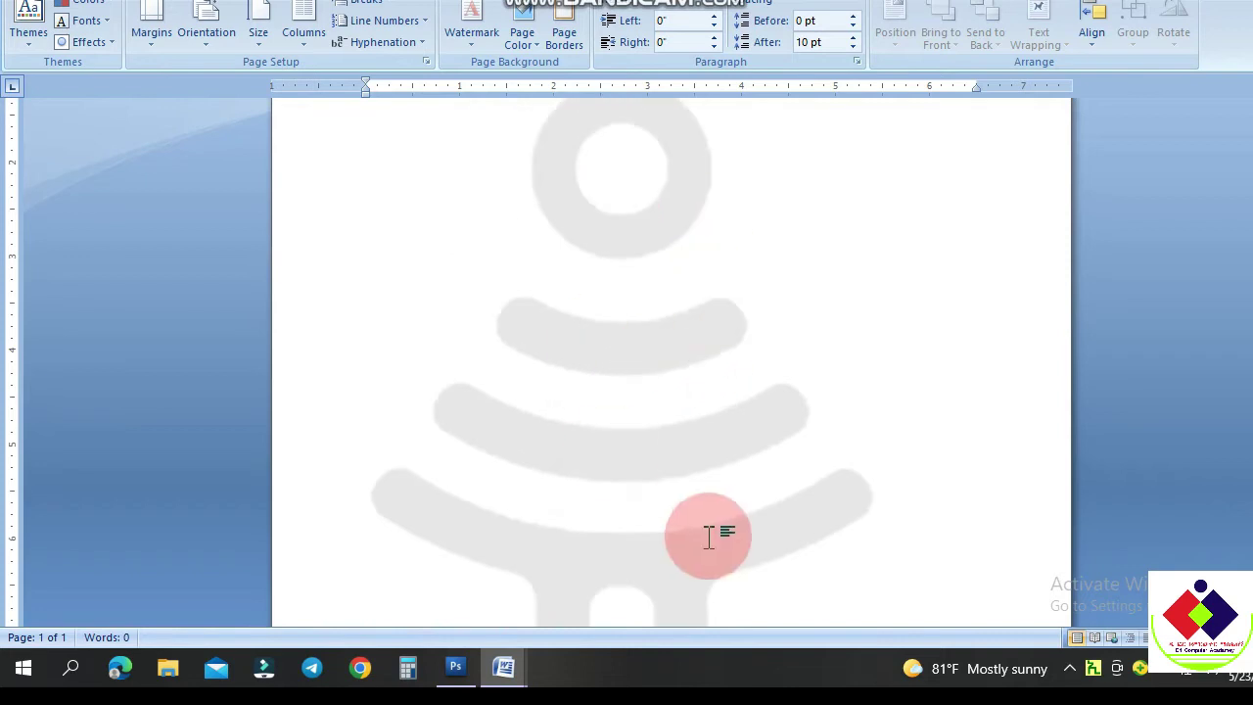
{"action": "scroll", "coordinate": [661, 323], "scroll_direction": "down", "scroll_amount": 1}
{"action": "scroll", "coordinate": [666, 313], "scroll_direction": "down", "scroll_amount": 3}
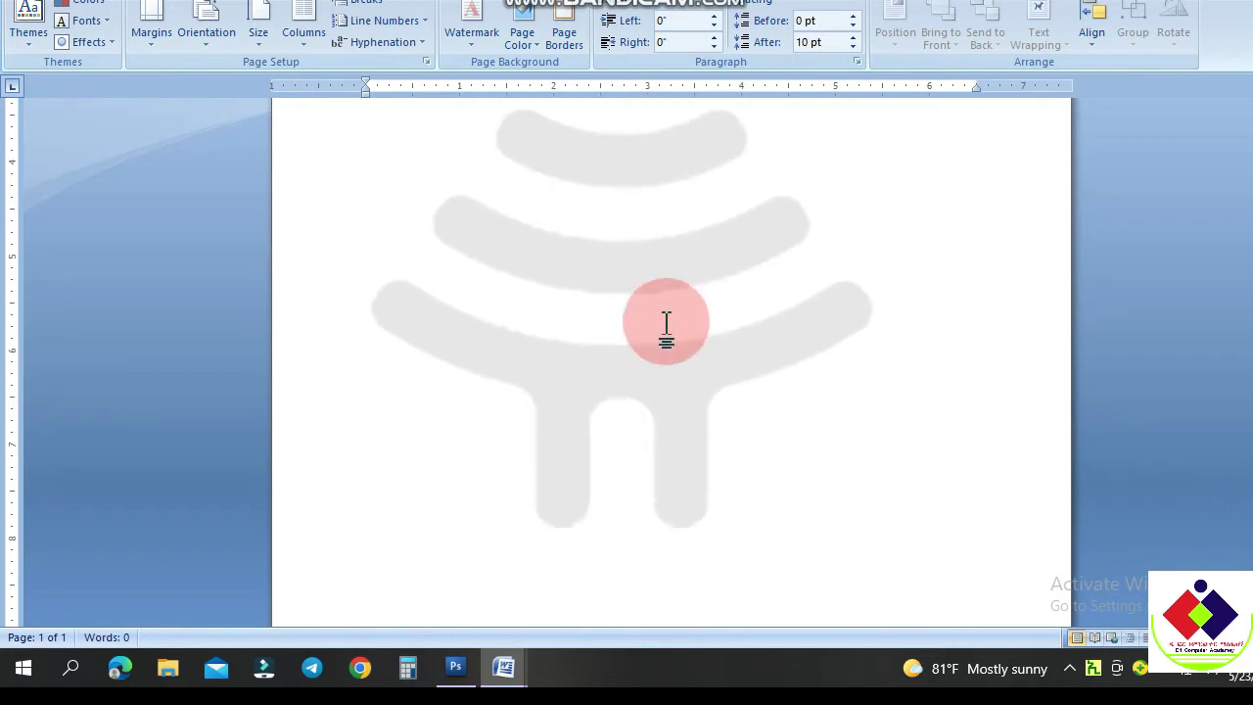
{"action": "scroll", "coordinate": [668, 327], "scroll_direction": "up", "scroll_amount": 4}
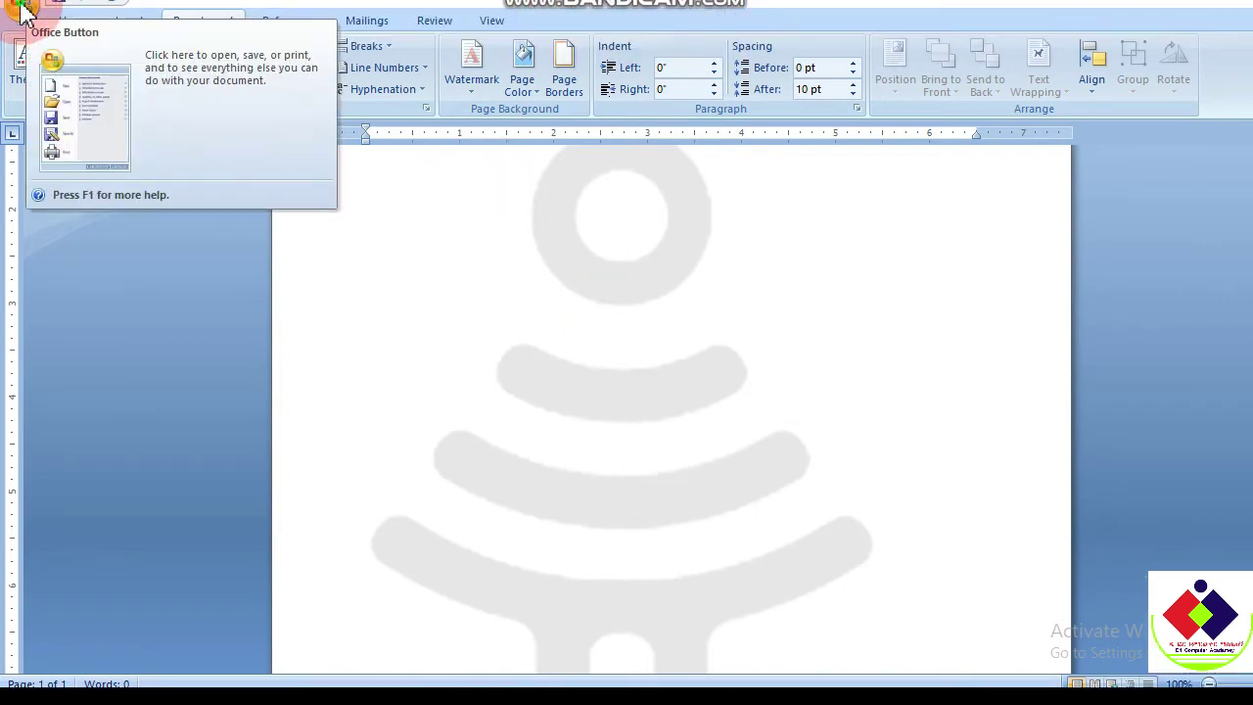
{"action": "left_click", "coordinate": [24, 11]}
{"action": "left_click", "coordinate": [23, 12]}
{"action": "left_click", "coordinate": [23, 12]}
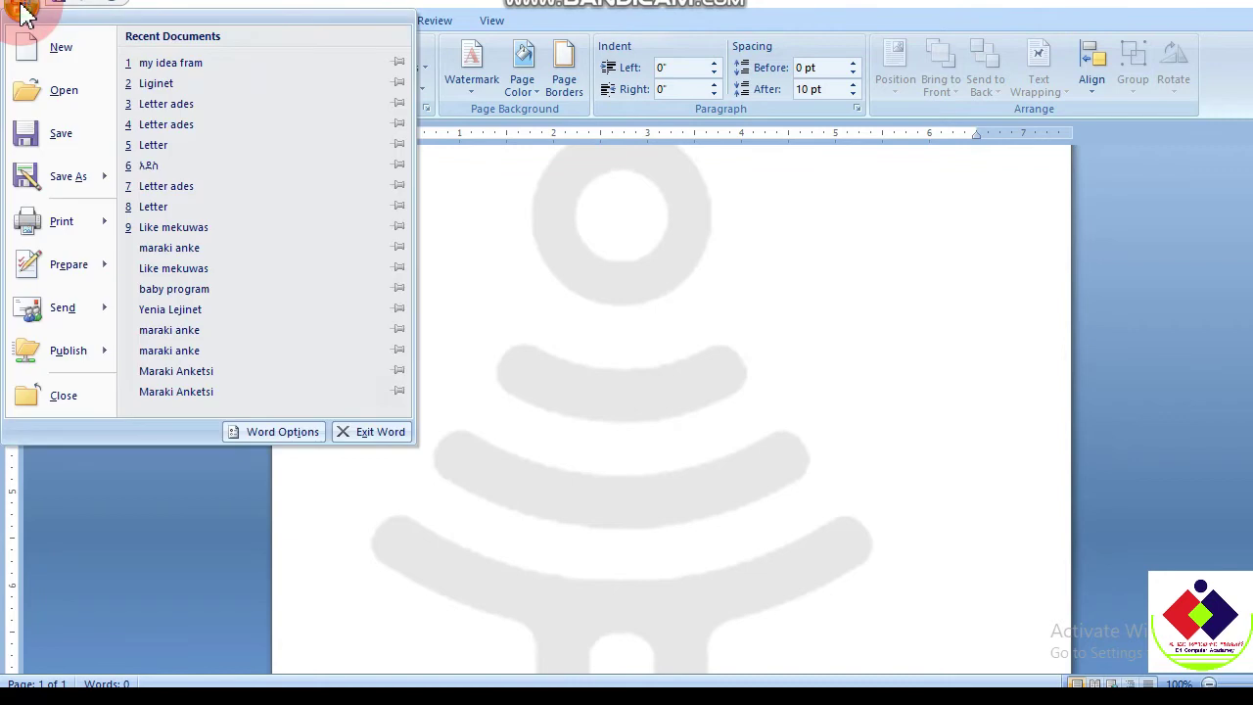
{"action": "left_click", "coordinate": [62, 224]}
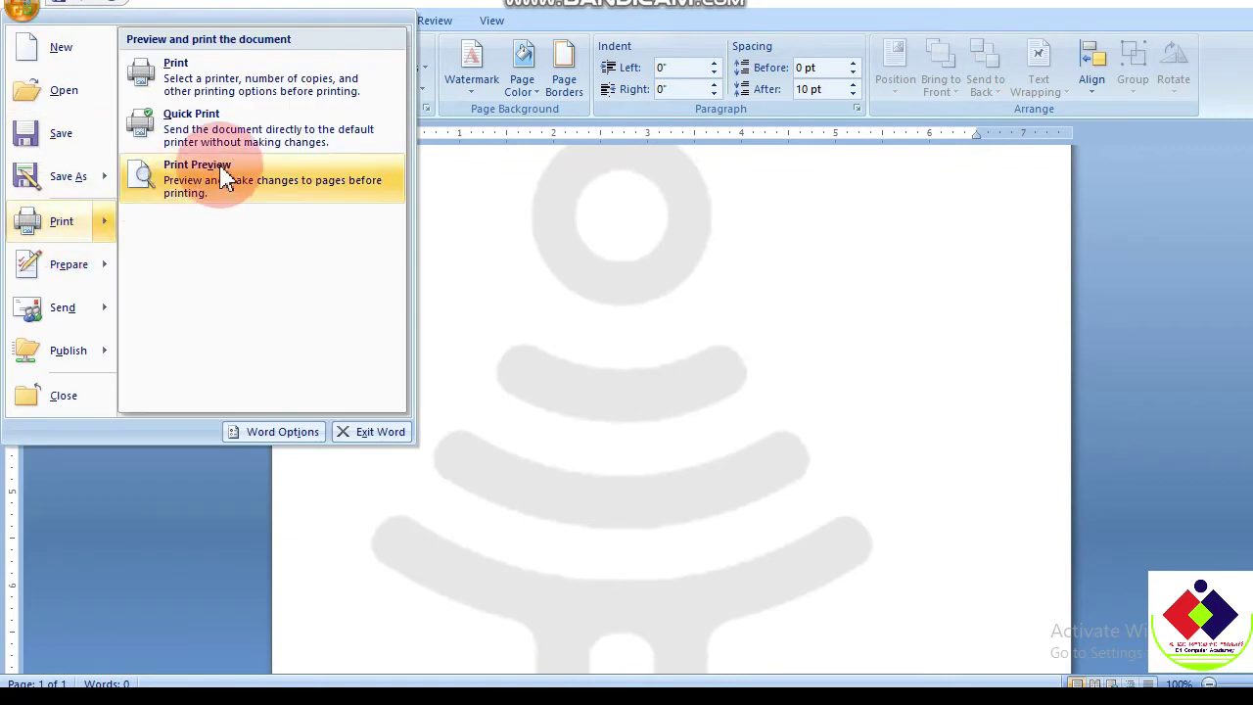
{"action": "left_click", "coordinate": [219, 182]}
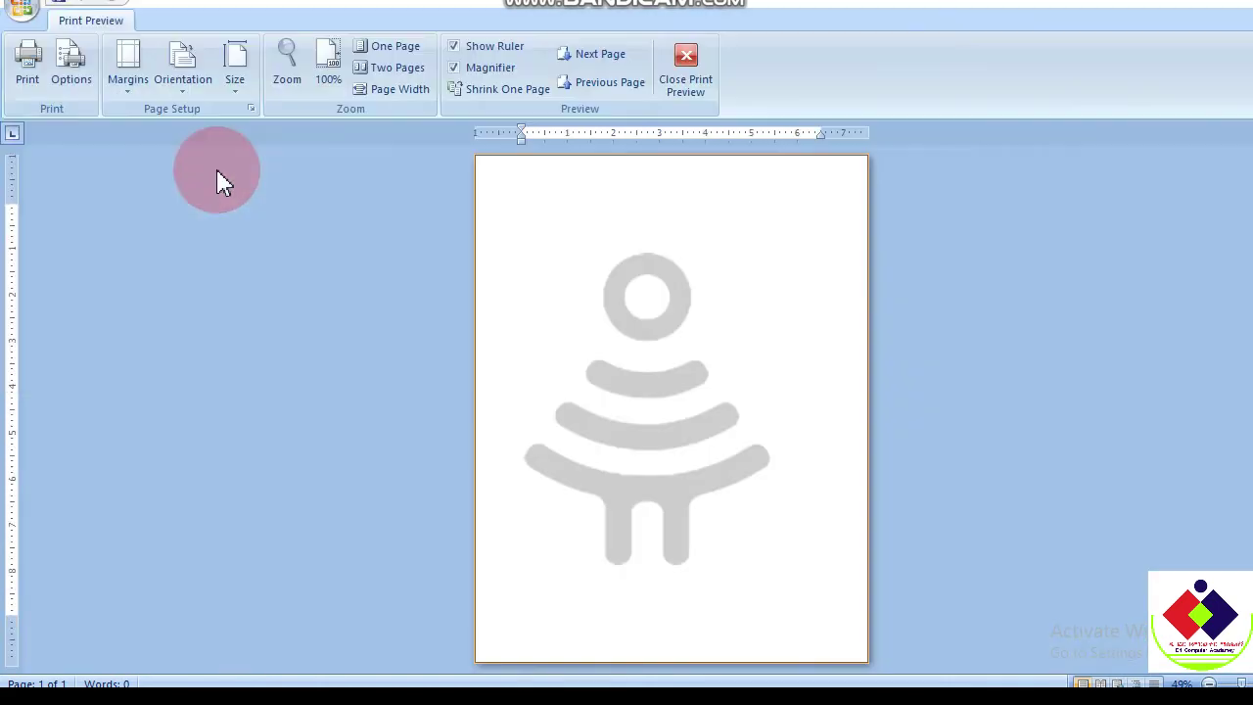
{"action": "left_click", "coordinate": [637, 339]}
{"action": "scroll", "coordinate": [680, 384], "scroll_direction": "down", "scroll_amount": 5}
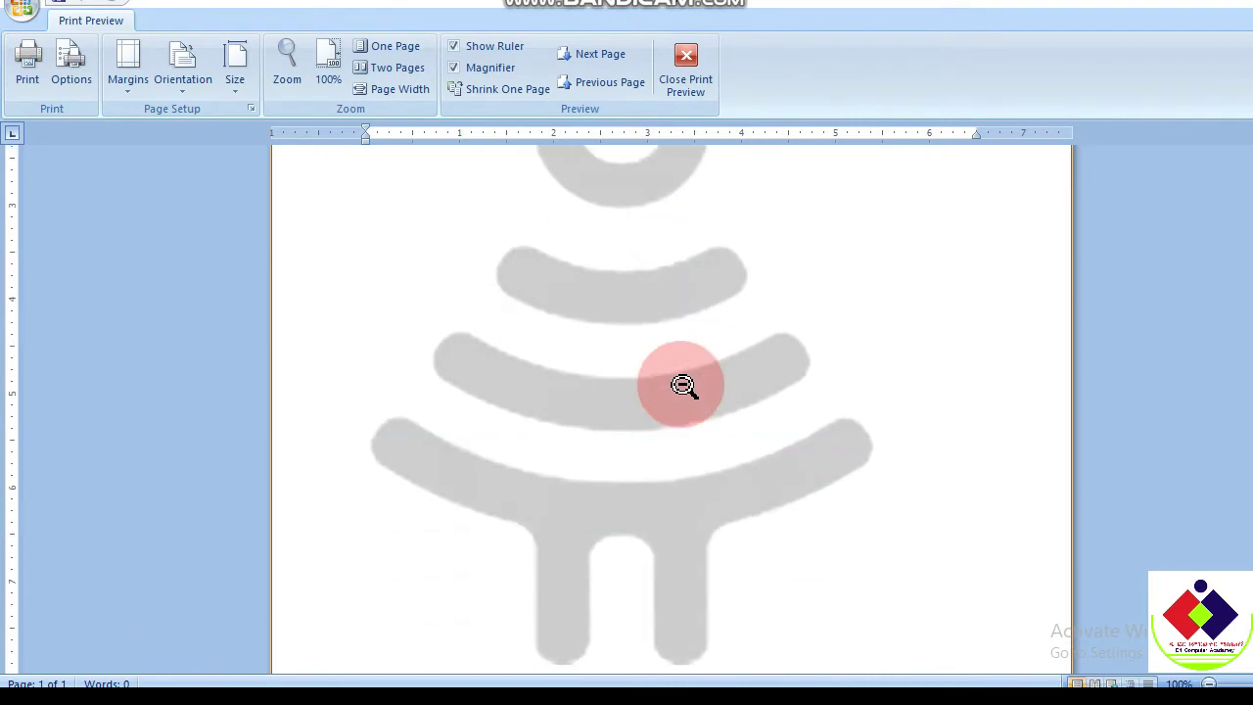
{"action": "scroll", "coordinate": [680, 384], "scroll_direction": "down", "scroll_amount": 2}
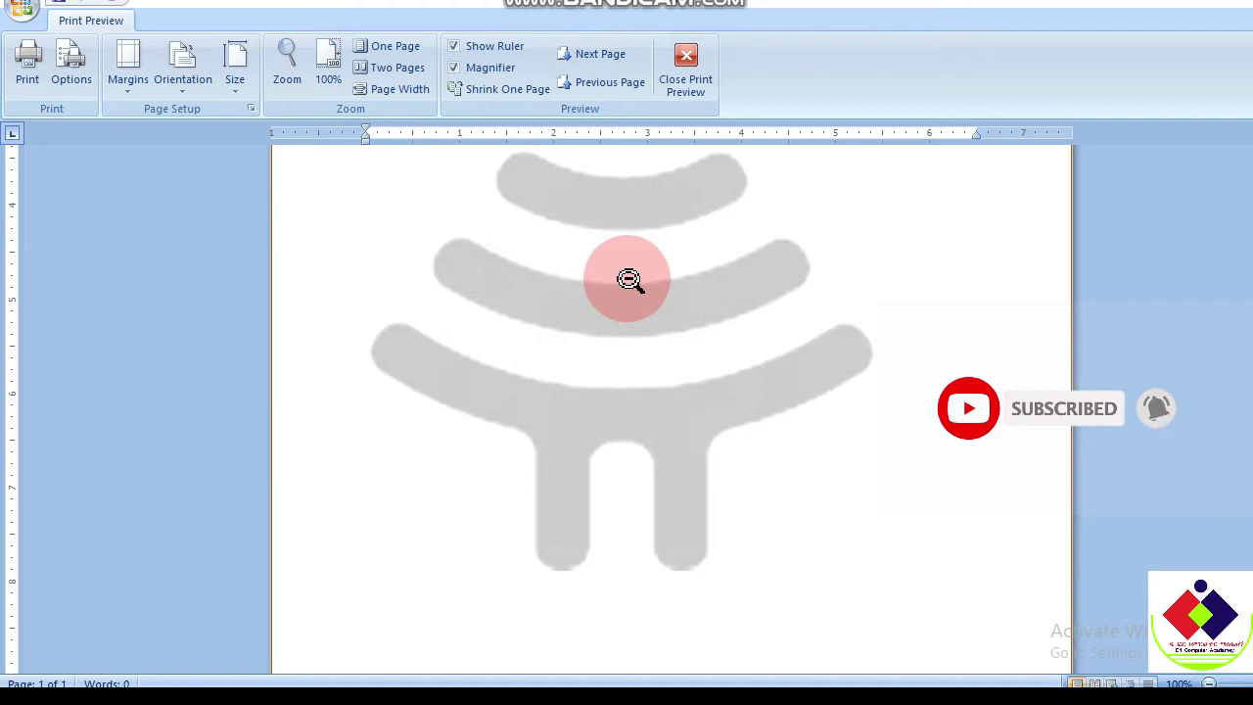
{"action": "left_click", "coordinate": [678, 78]}
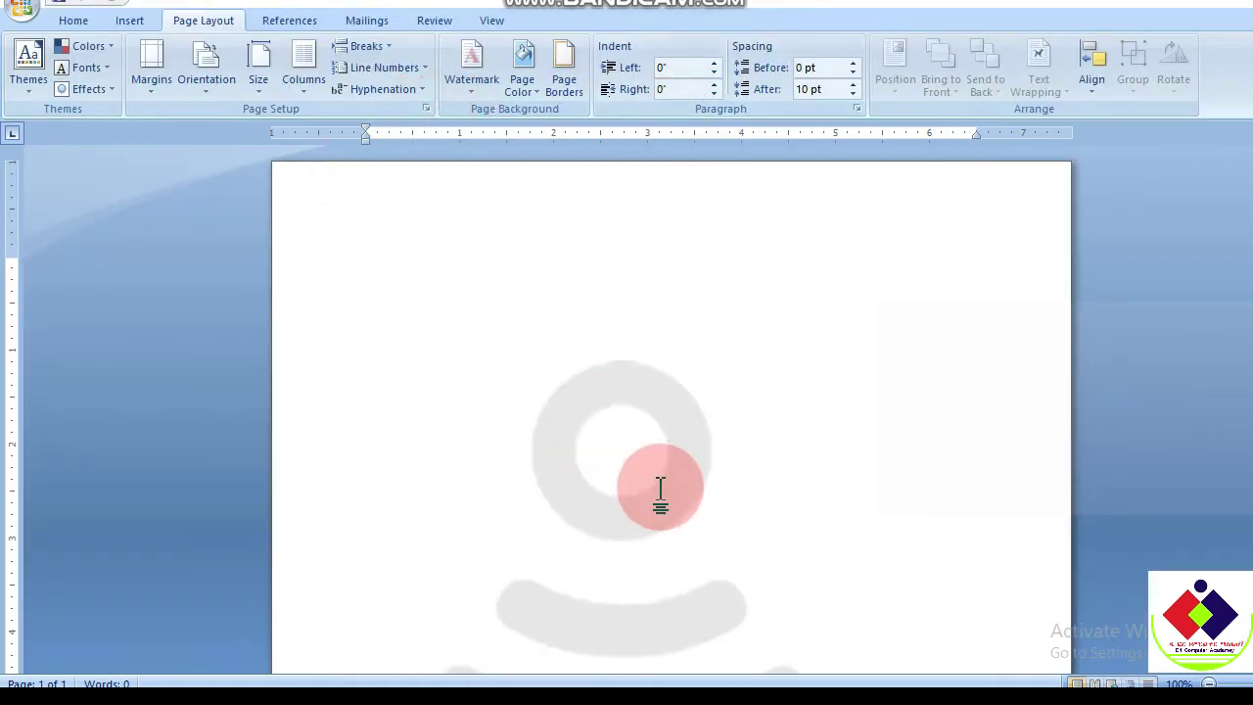
- Remove the picture watermark from the page, then reopen the Custom Watermark settings
{"action": "left_click", "coordinate": [469, 86]}
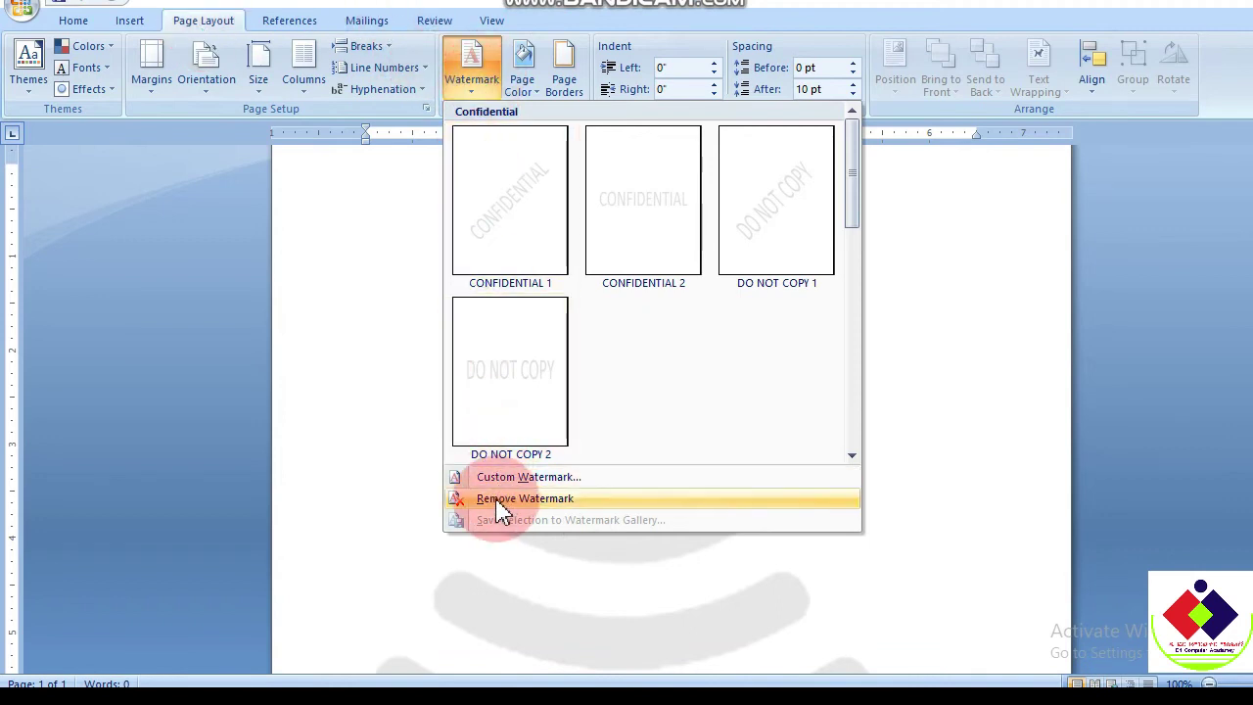
{"action": "left_click", "coordinate": [501, 508]}
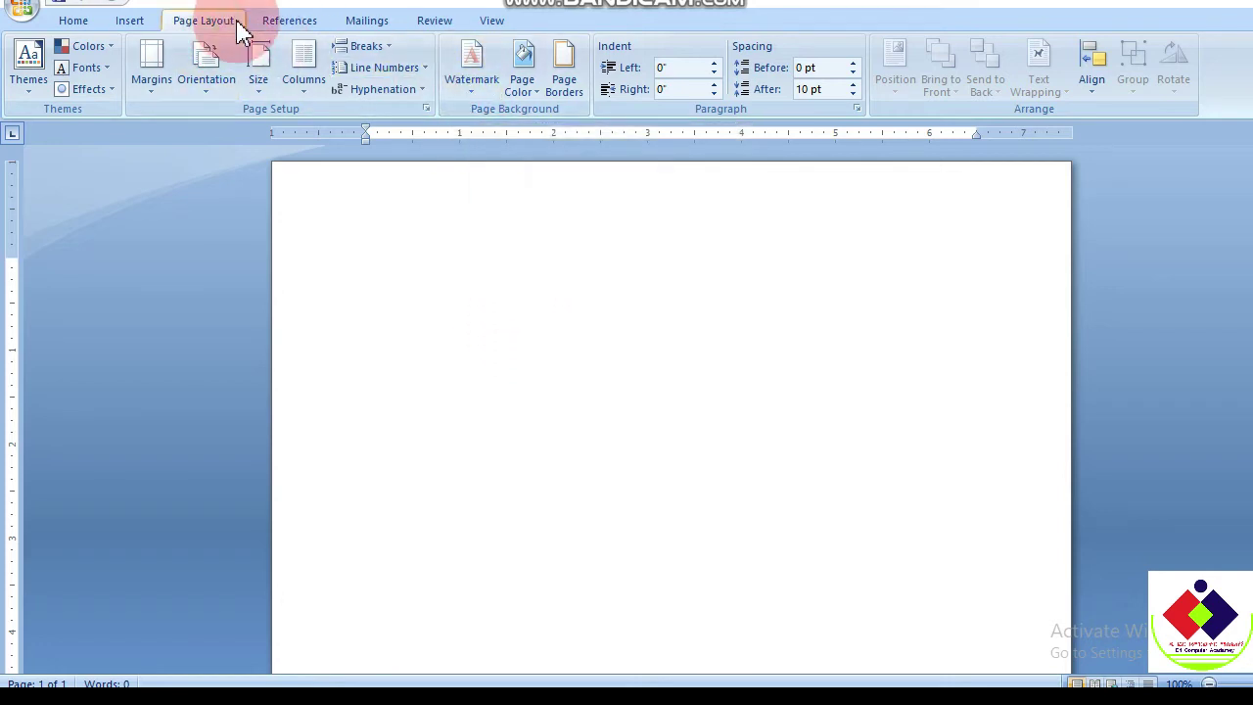
{"action": "left_click", "coordinate": [473, 96]}
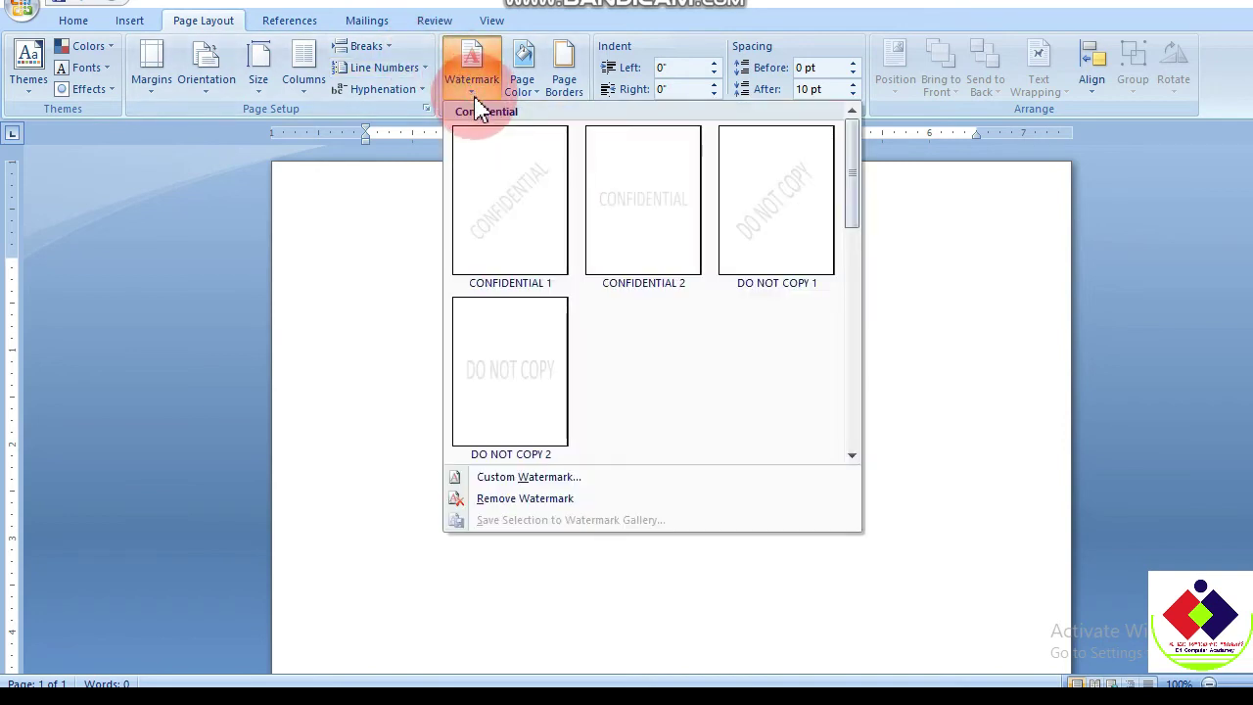
{"action": "left_click", "coordinate": [529, 479]}
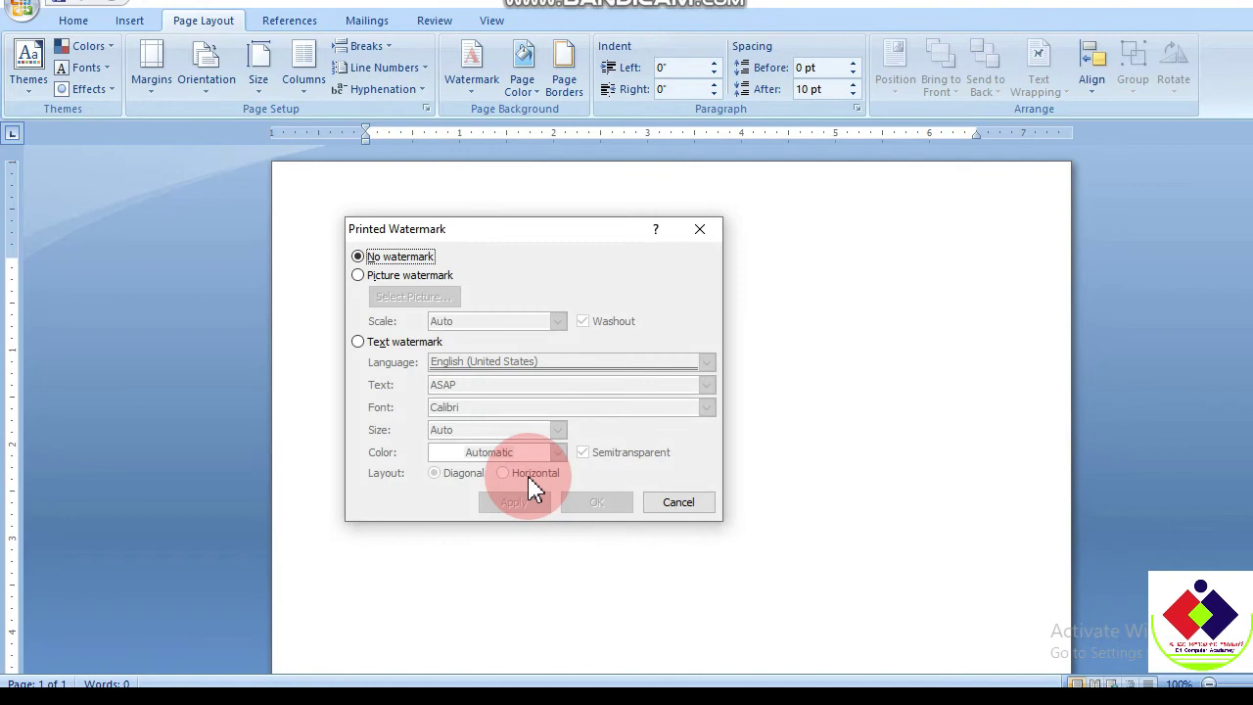
- Select Text watermark and replace the ASAP text with 'Dfor computer Acadamey'
{"action": "left_click", "coordinate": [359, 276]}
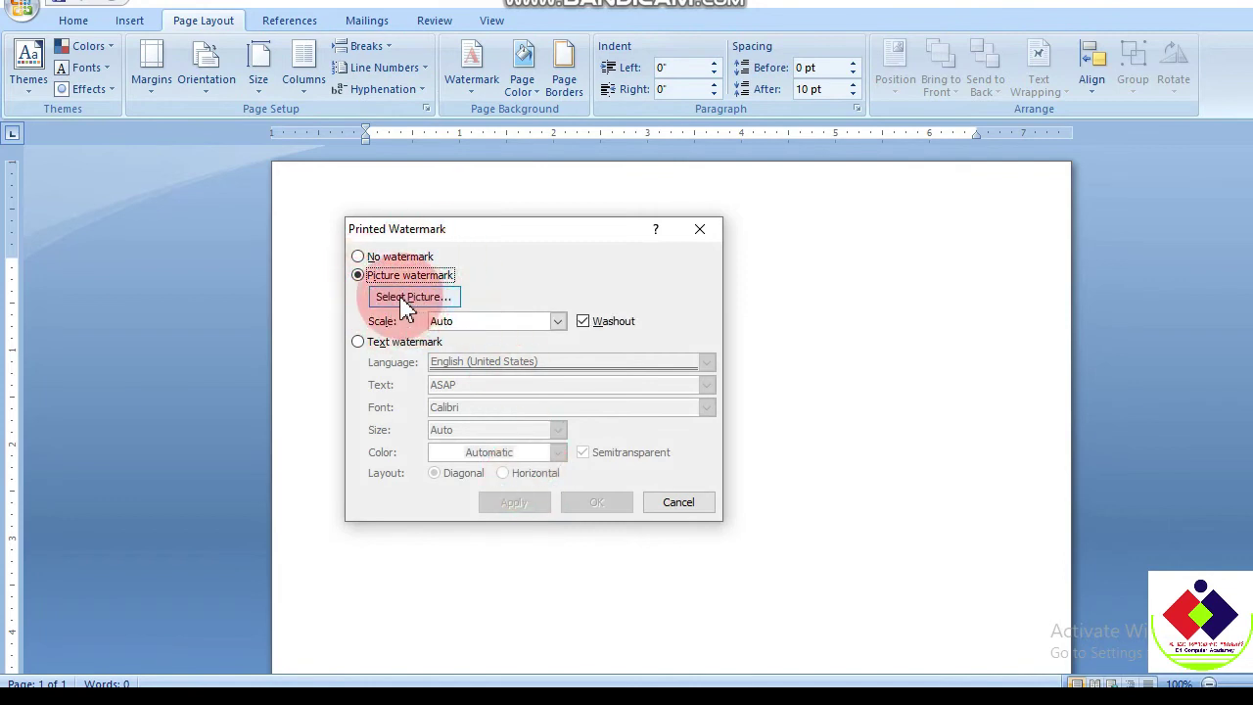
{"action": "left_click", "coordinate": [373, 348]}
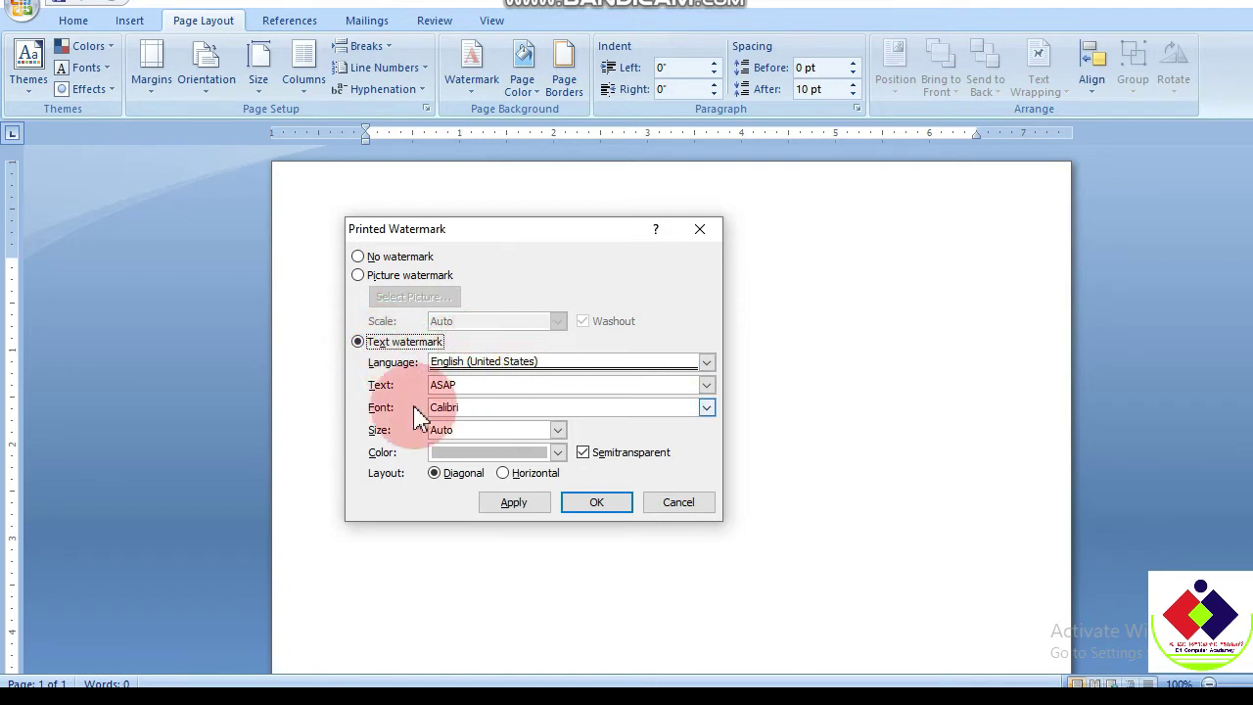
{"action": "left_click", "coordinate": [464, 382]}
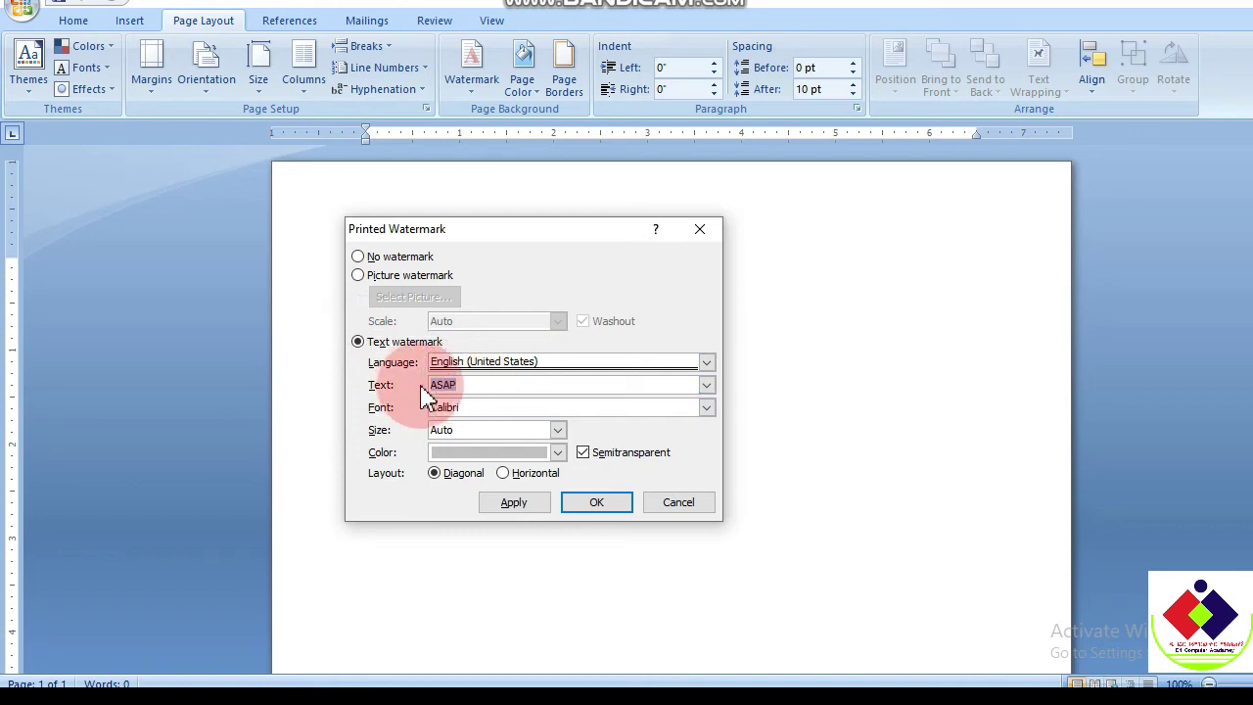
{"action": "double_click", "coordinate": [466, 387]}
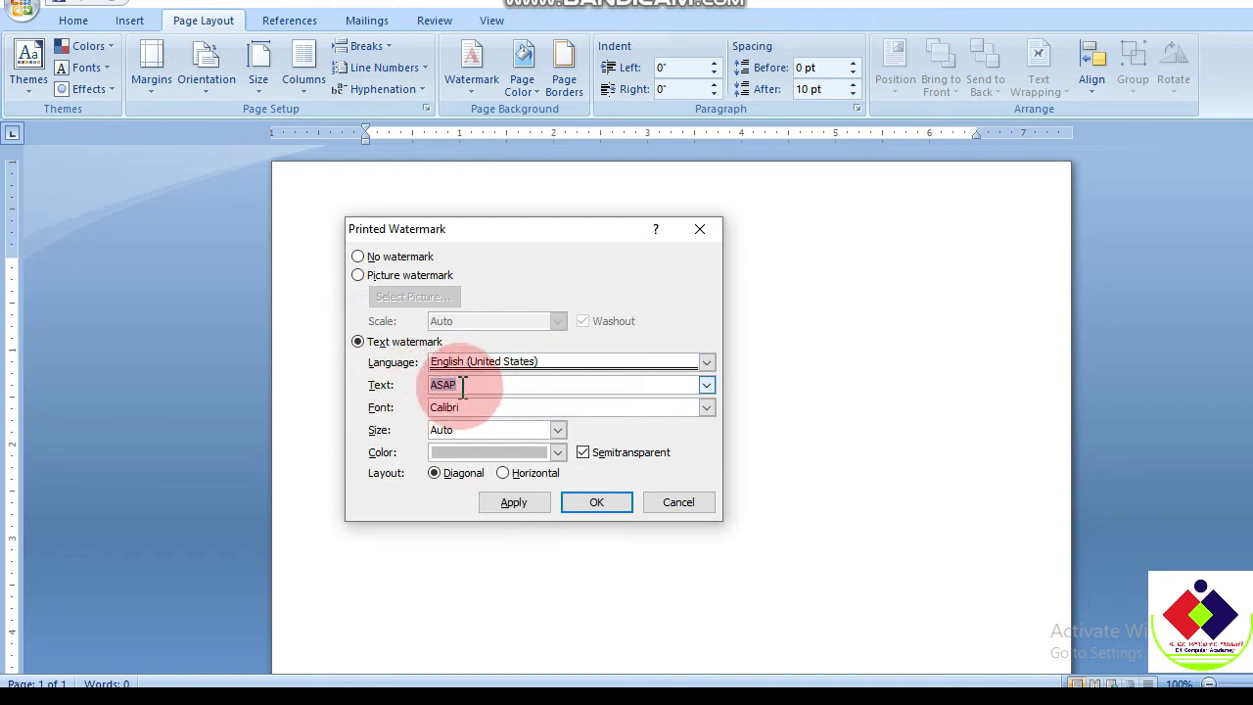
{"action": "left_click", "coordinate": [479, 385]}
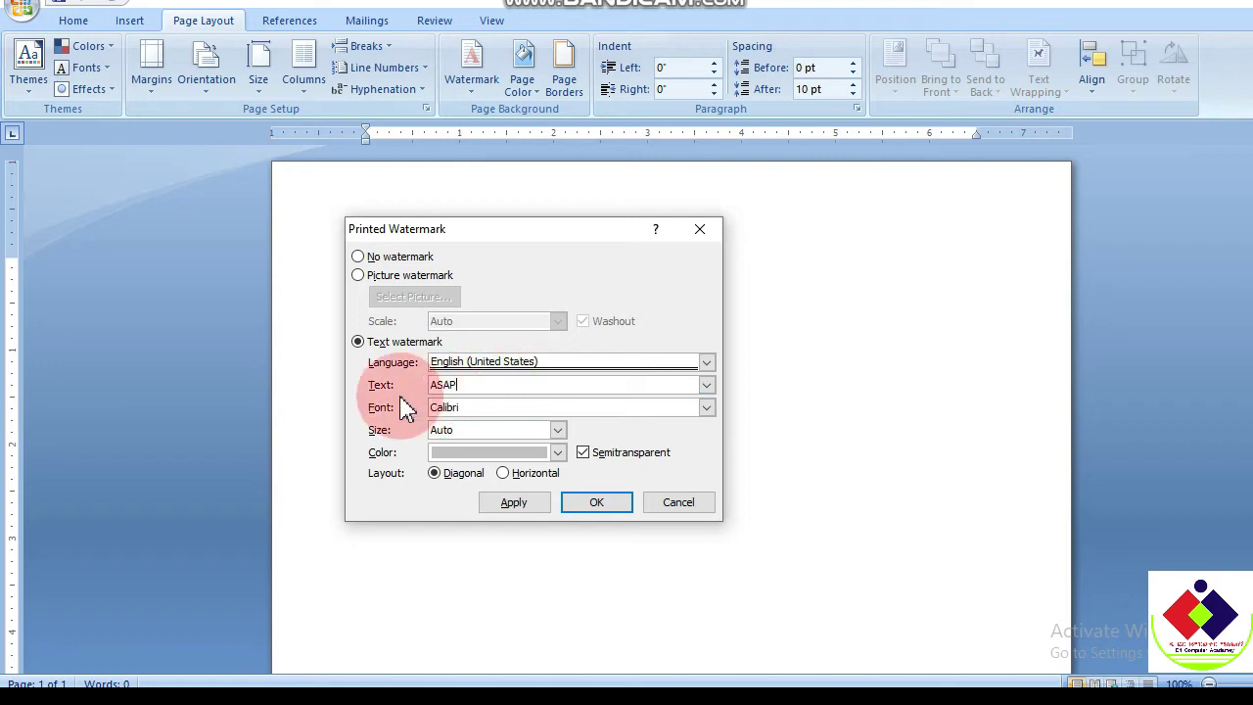
{"action": "left_click_drag", "start_coordinate": [464, 384], "coordinate": [405, 384]}
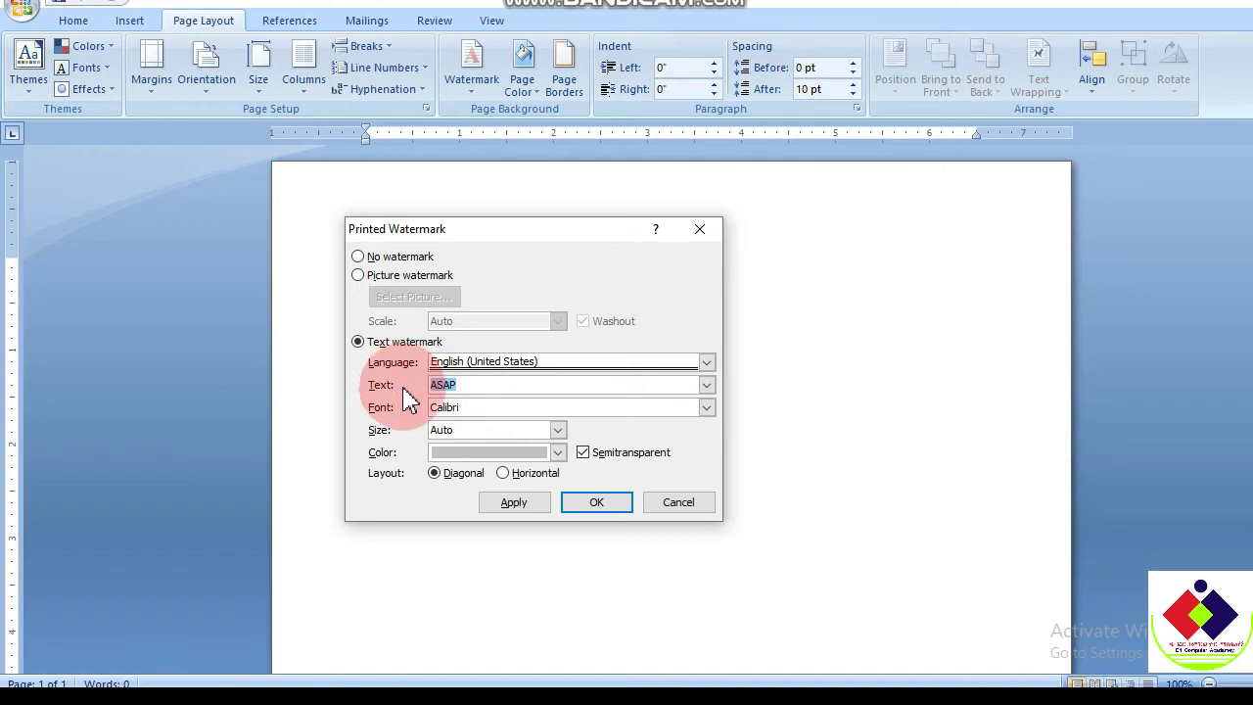
{"action": "key", "text": "BackSpace"}
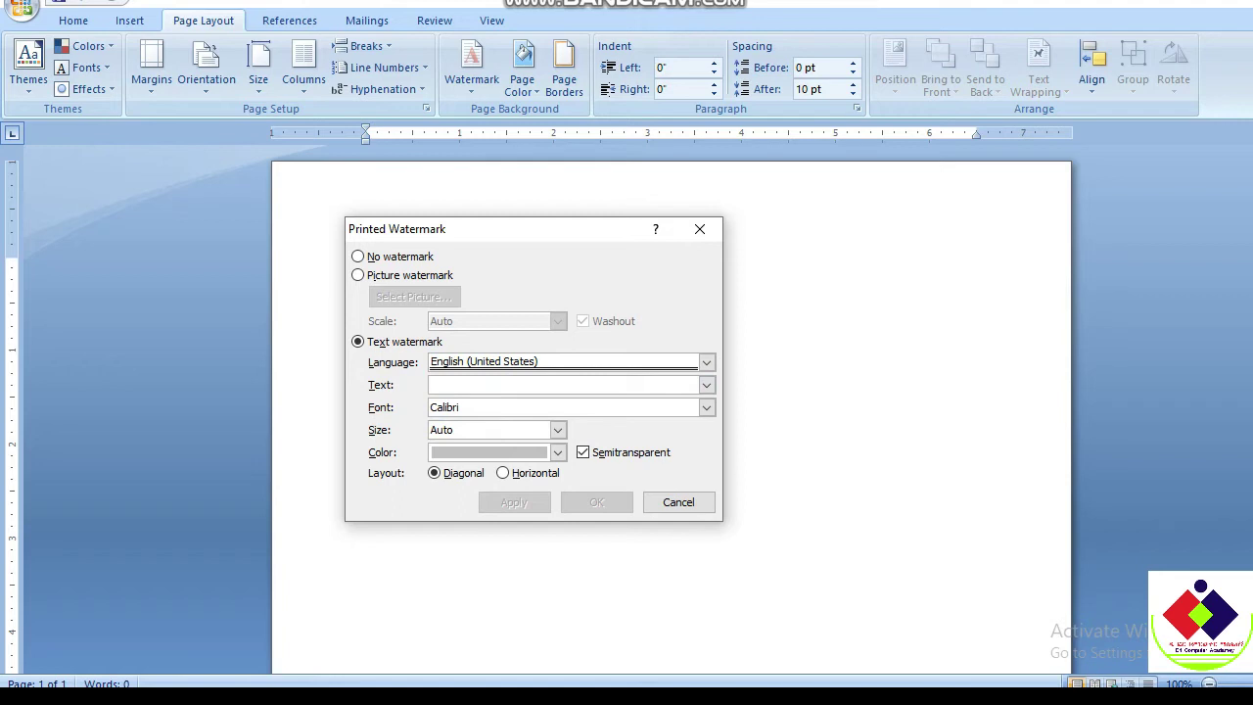
{"action": "left_click", "coordinate": [409, 399]}
{"action": "type", "text": "Dfor computer Acadamey"}
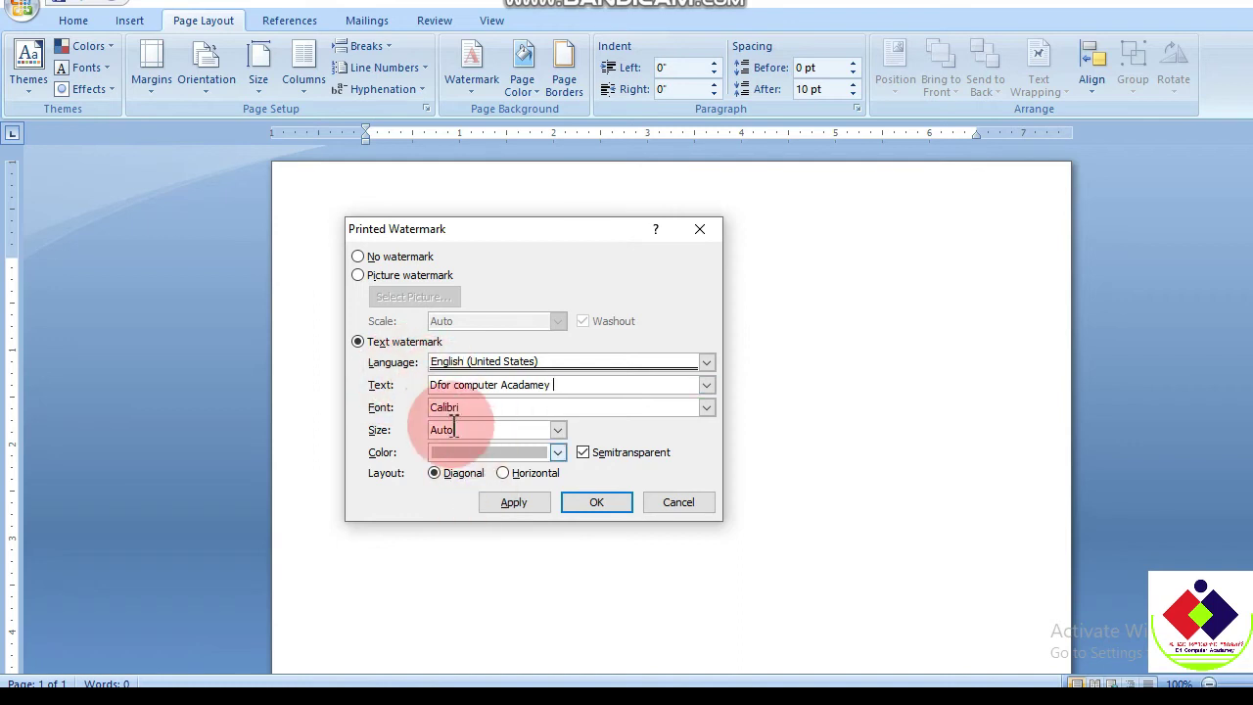
- Scroll through the watermark font list and try Gabriola
{"action": "left_click", "coordinate": [706, 409]}
{"action": "scroll", "coordinate": [635, 451], "scroll_direction": "down", "scroll_amount": 3}
{"action": "scroll", "coordinate": [587, 462], "scroll_direction": "down", "scroll_amount": 2}
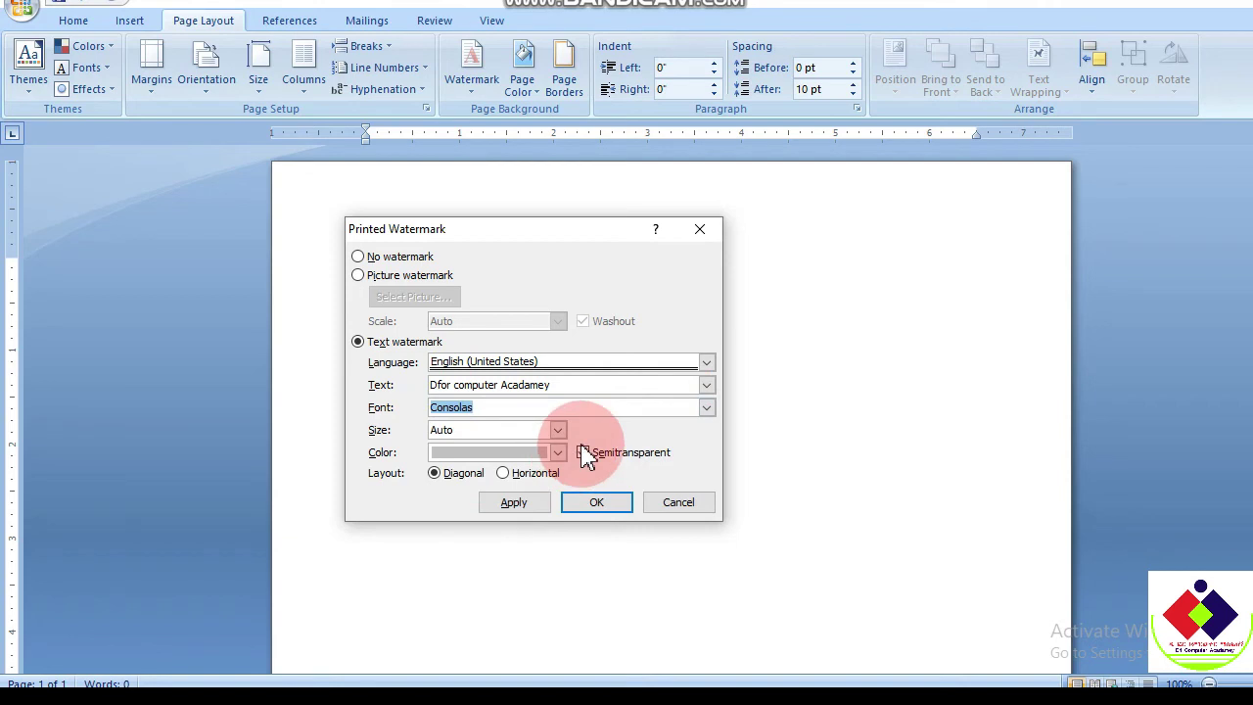
{"action": "left_click", "coordinate": [705, 407]}
{"action": "scroll", "coordinate": [685, 458], "scroll_direction": "down", "scroll_amount": 5}
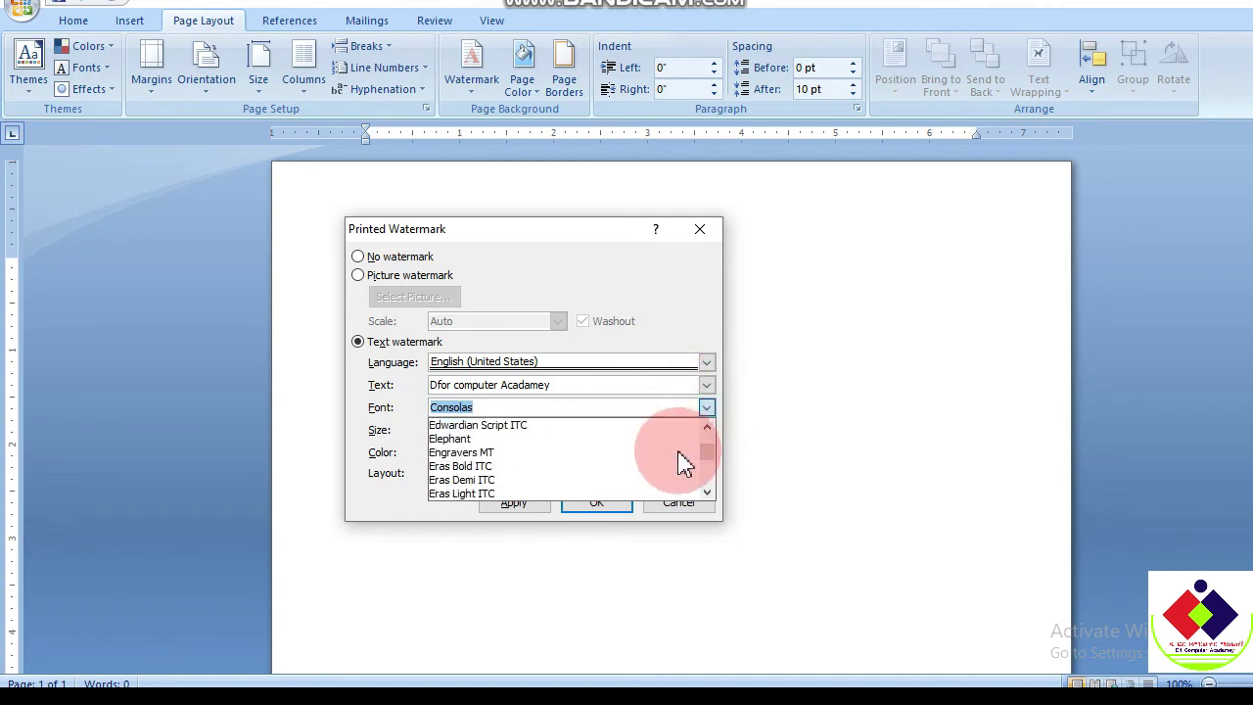
{"action": "scroll", "coordinate": [680, 470], "scroll_direction": "down", "scroll_amount": 3}
{"action": "scroll", "coordinate": [670, 484], "scroll_direction": "down", "scroll_amount": 2}
{"action": "scroll", "coordinate": [665, 494], "scroll_direction": "down", "scroll_amount": 4}
{"action": "scroll", "coordinate": [663, 495], "scroll_direction": "down", "scroll_amount": 2}
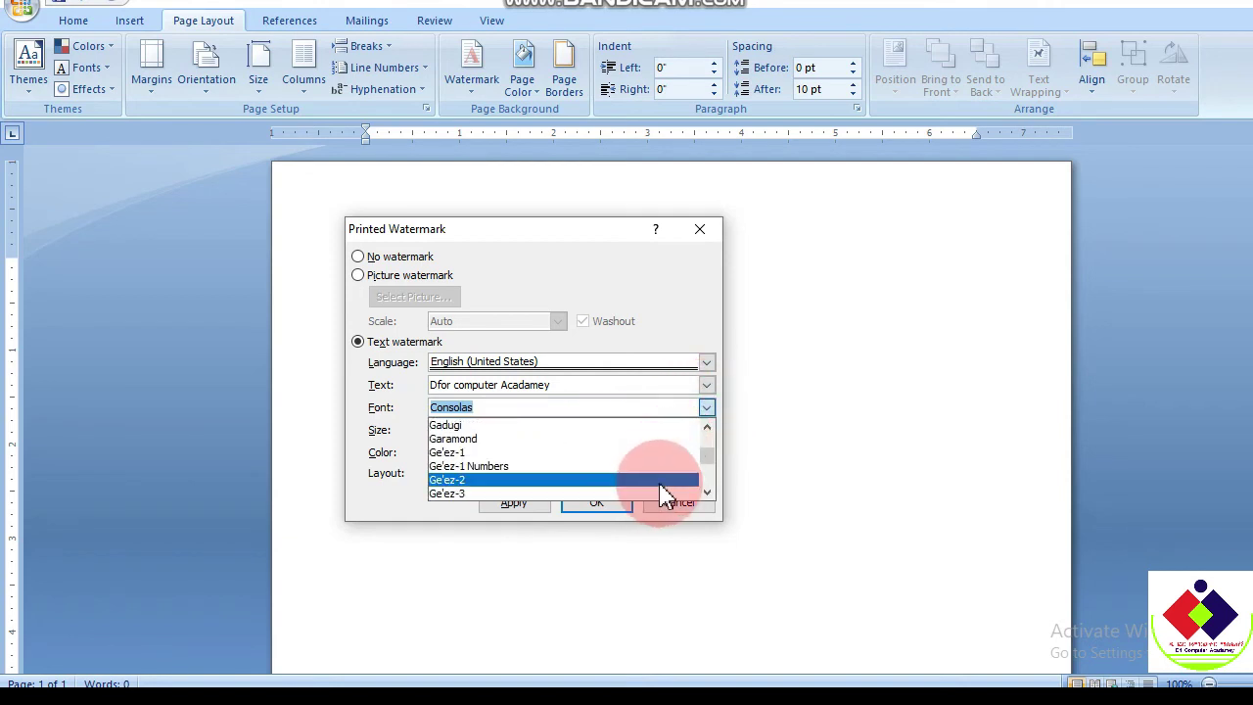
{"action": "scroll", "coordinate": [660, 489], "scroll_direction": "up", "scroll_amount": 1}
{"action": "scroll", "coordinate": [660, 490], "scroll_direction": "up", "scroll_amount": 1}
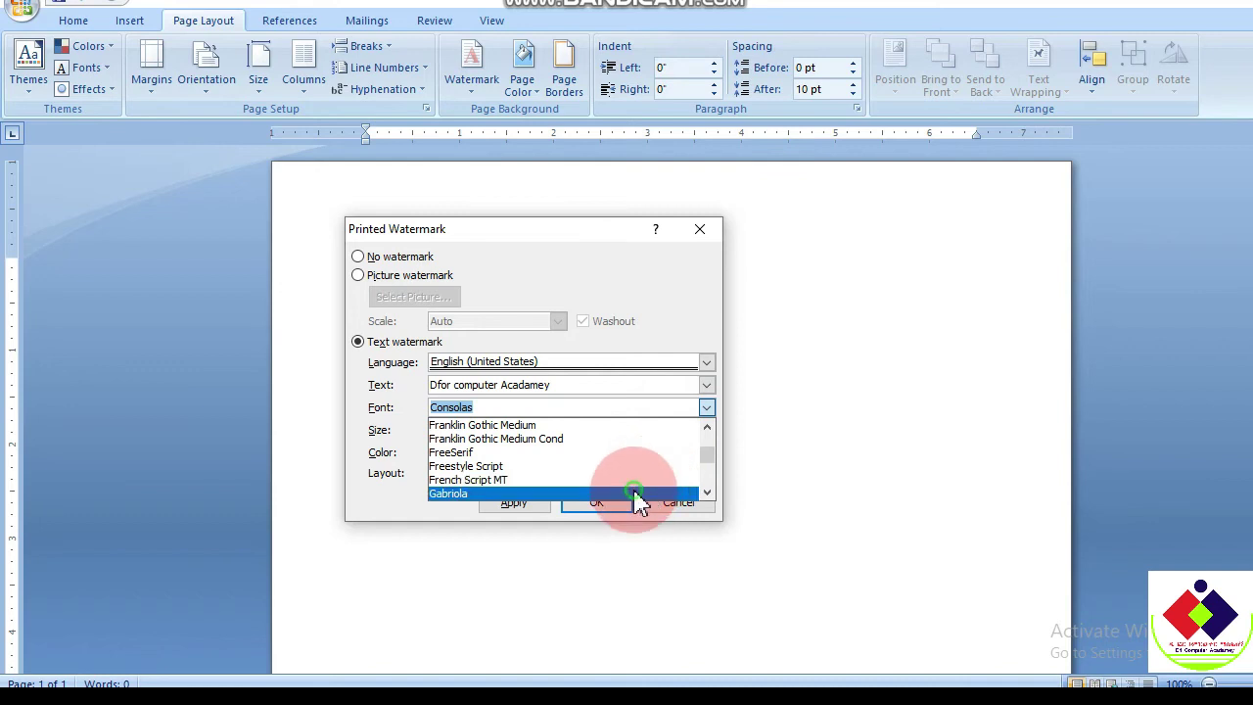
{"action": "left_click", "coordinate": [638, 495]}
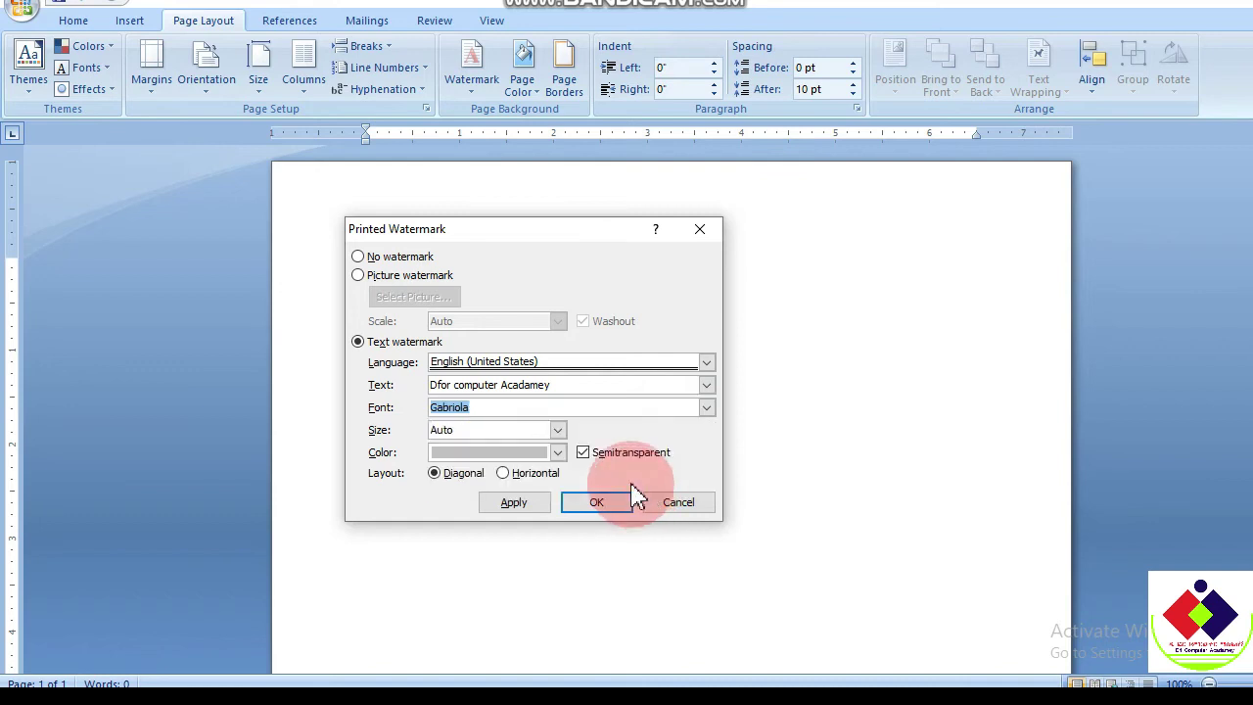
- Change the watermark font to Agency FB
{"action": "left_click", "coordinate": [706, 406]}
{"action": "scroll", "coordinate": [666, 456], "scroll_direction": "up", "scroll_amount": 5}
{"action": "scroll", "coordinate": [707, 468], "scroll_direction": "up", "scroll_amount": 1}
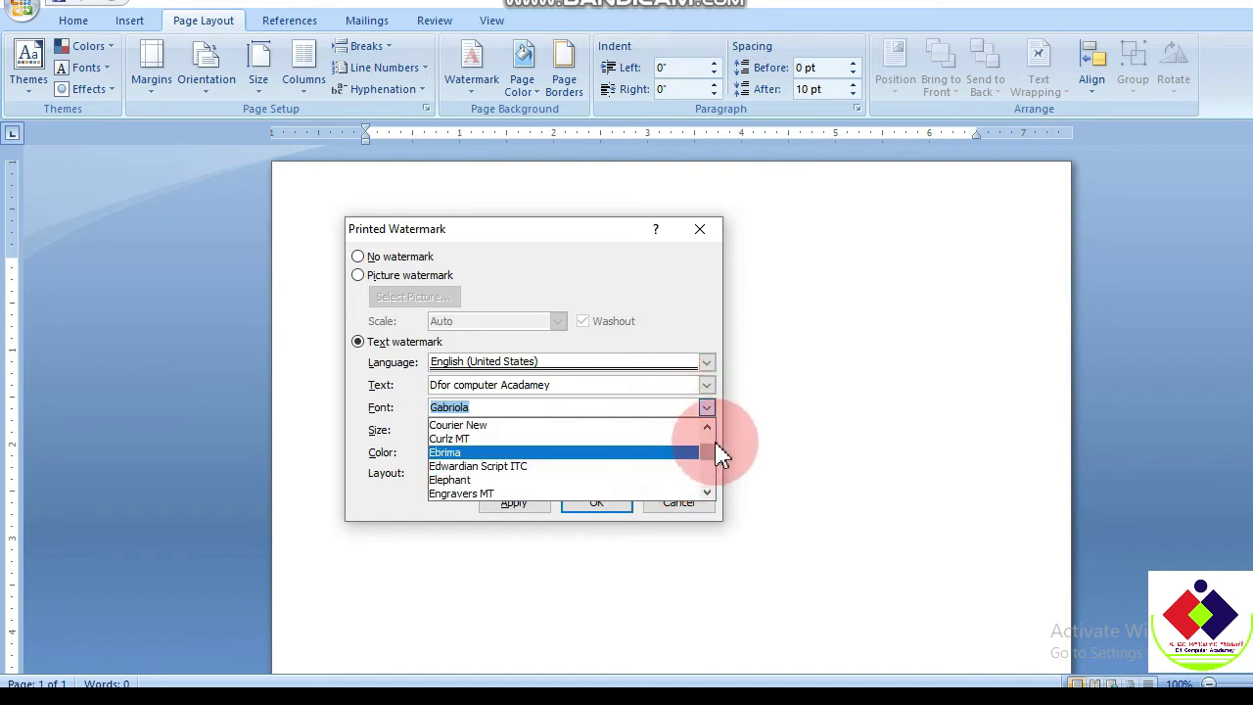
{"action": "left_click_drag", "start_coordinate": [707, 456], "coordinate": [707, 436]}
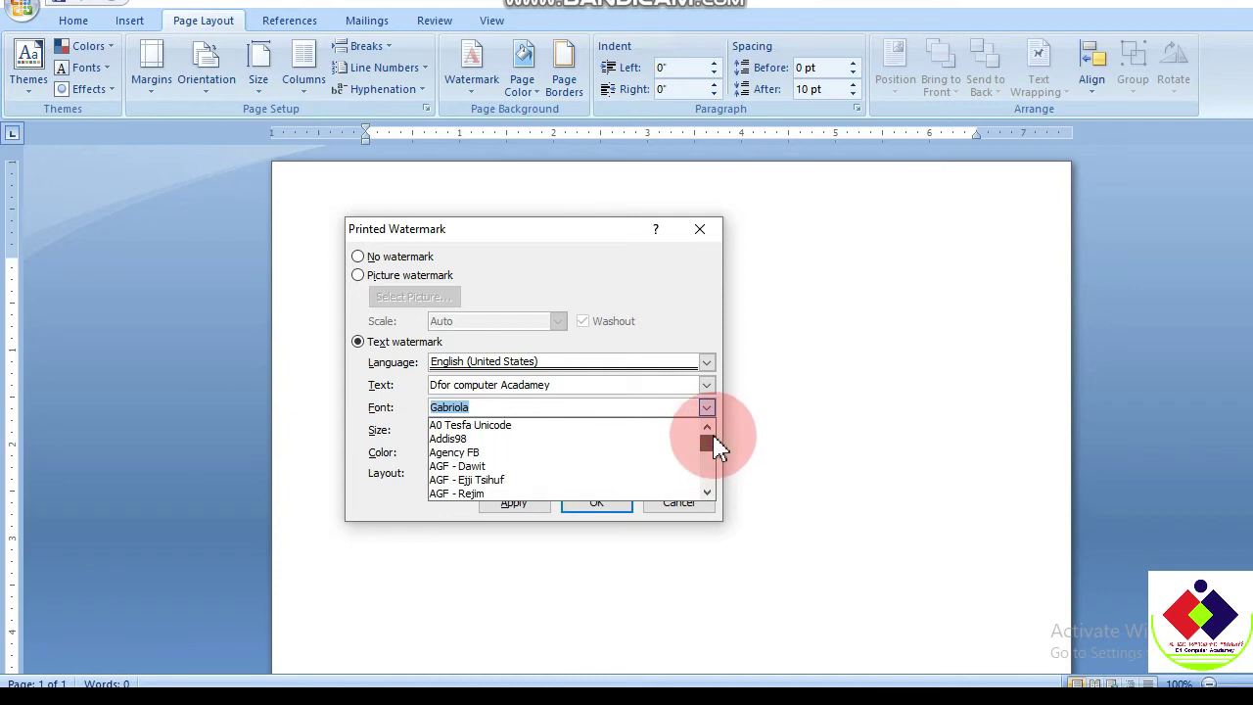
{"action": "left_click", "coordinate": [627, 454]}
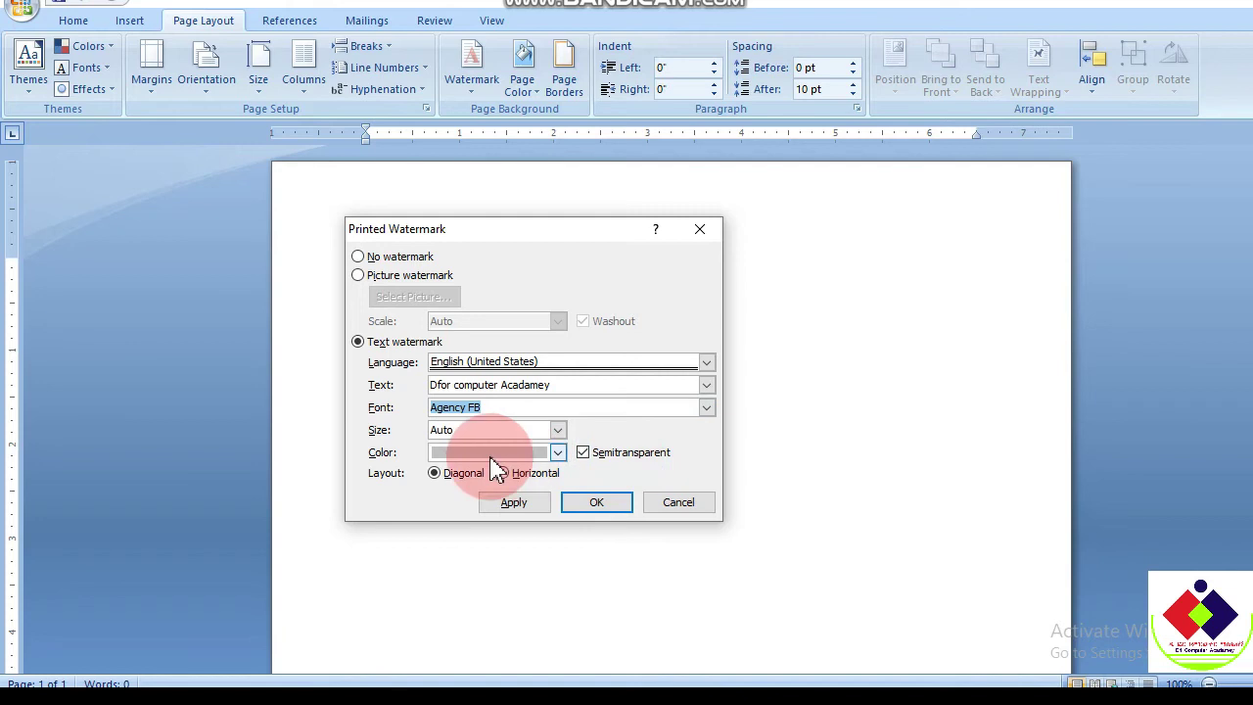
{"action": "left_click", "coordinate": [558, 431]}
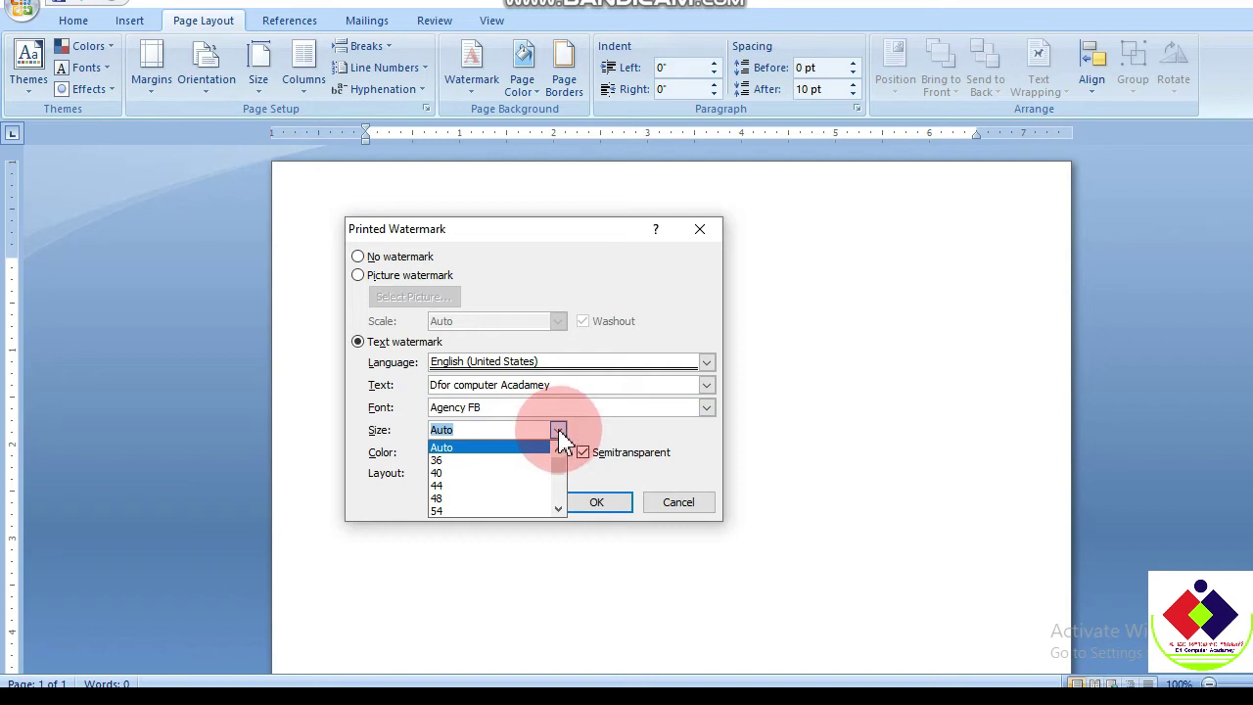
{"action": "left_click", "coordinate": [558, 508]}
{"action": "left_click", "coordinate": [560, 499]}
{"action": "left_click", "coordinate": [560, 500]}
{"action": "double_click", "coordinate": [559, 499]}
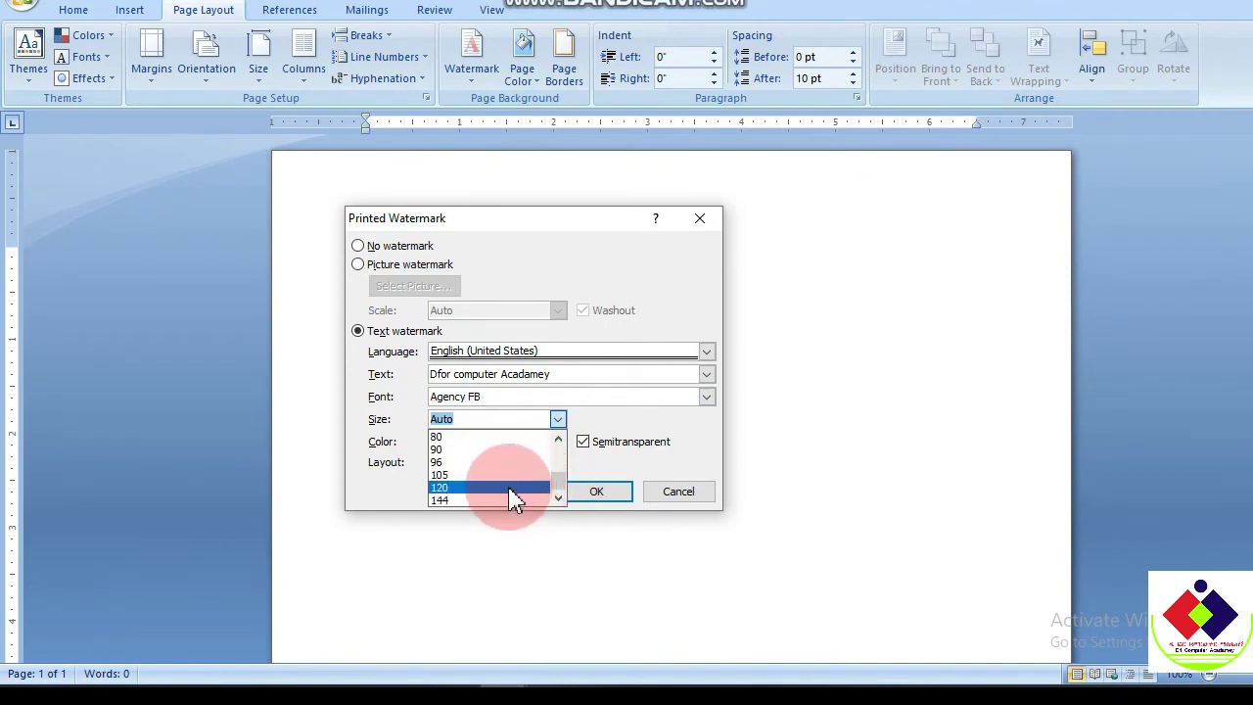
{"action": "left_click", "coordinate": [557, 440]}
{"action": "double_click", "coordinate": [558, 442]}
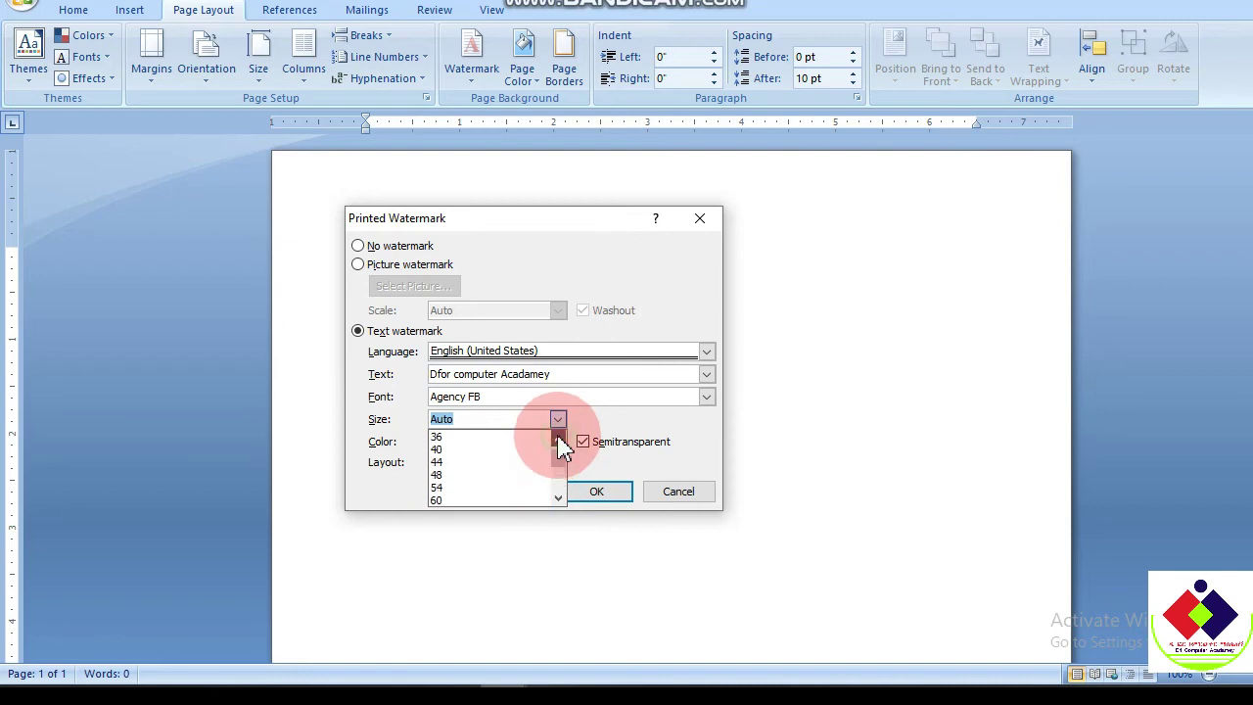
{"action": "left_click", "coordinate": [535, 437]}
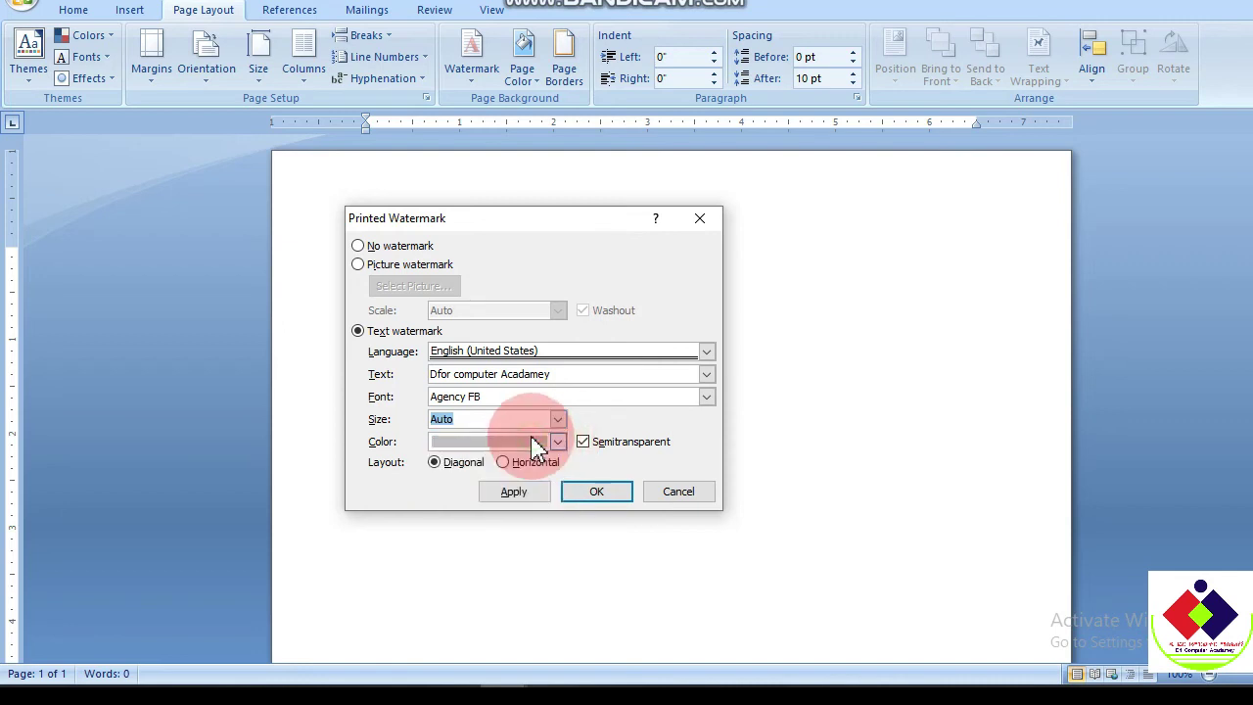
{"action": "left_click", "coordinate": [558, 423]}
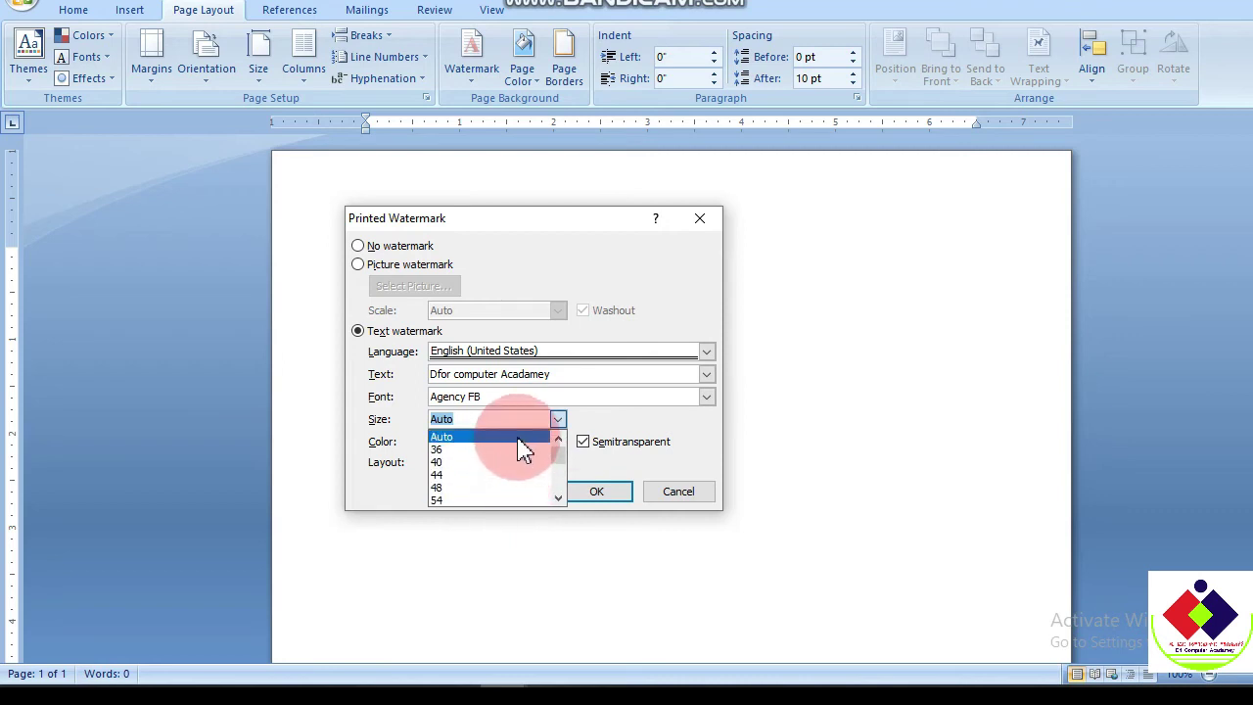
{"action": "left_click", "coordinate": [523, 447]}
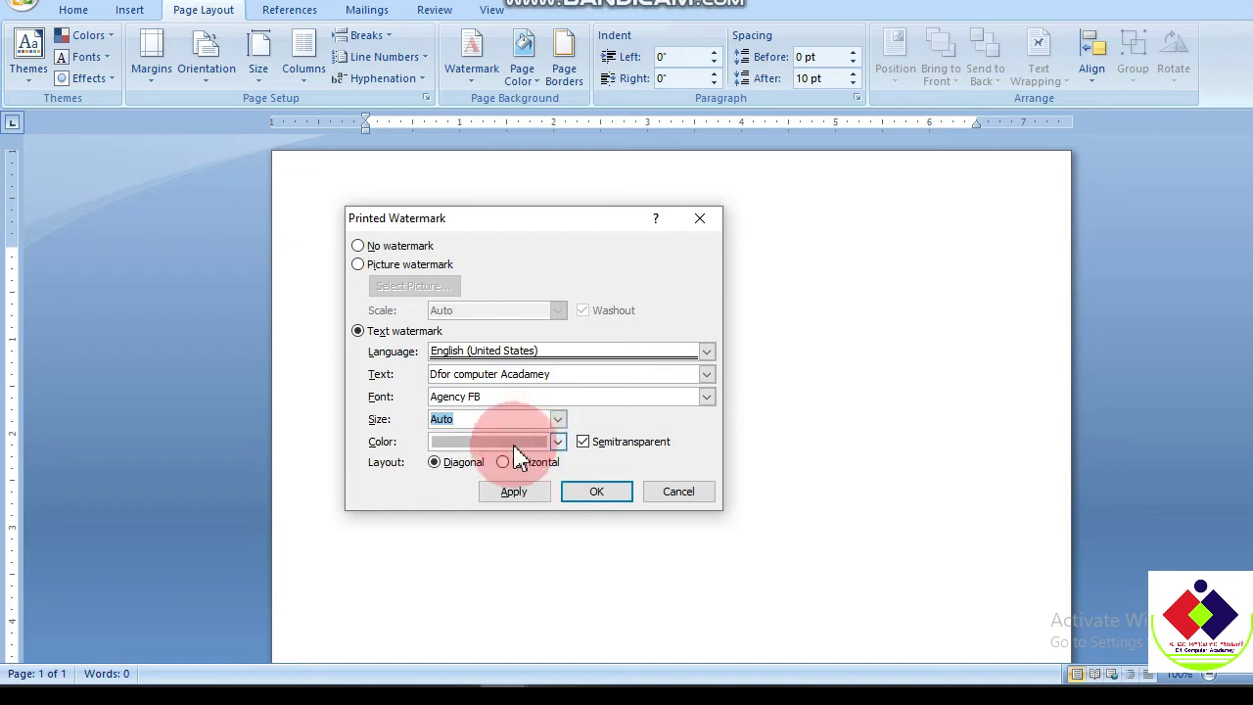
{"action": "left_click", "coordinate": [427, 454]}
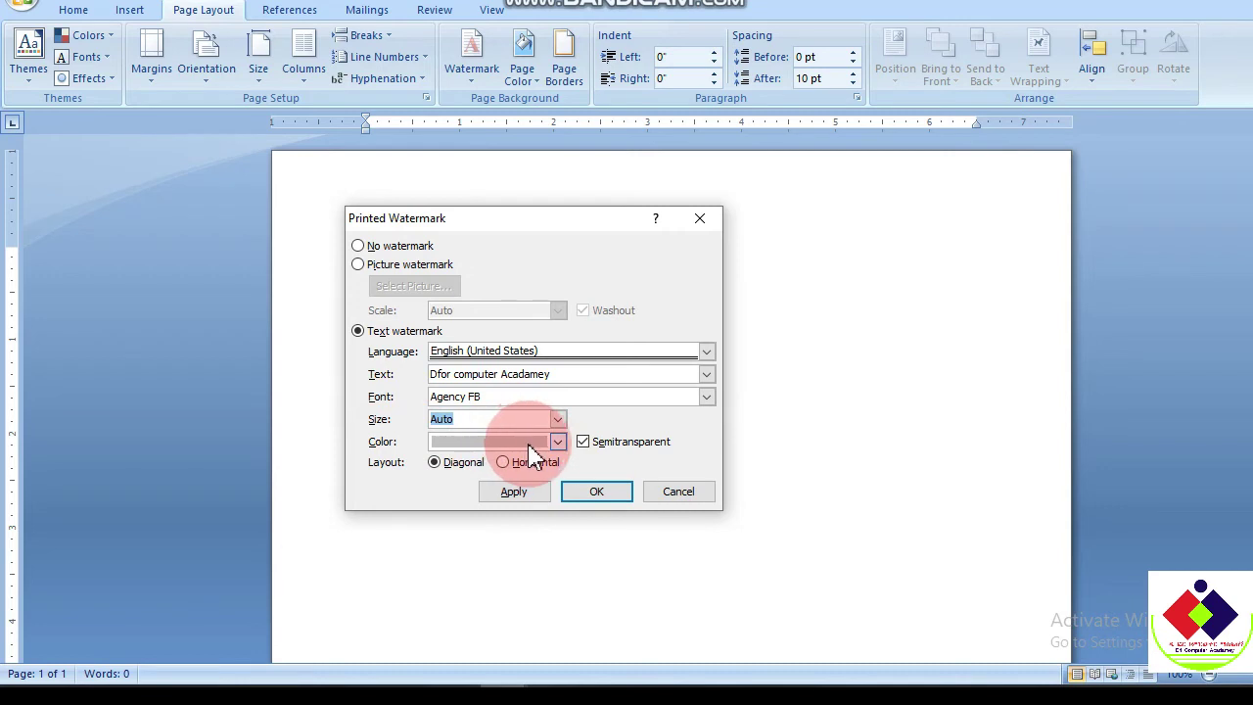
{"action": "left_click", "coordinate": [557, 443]}
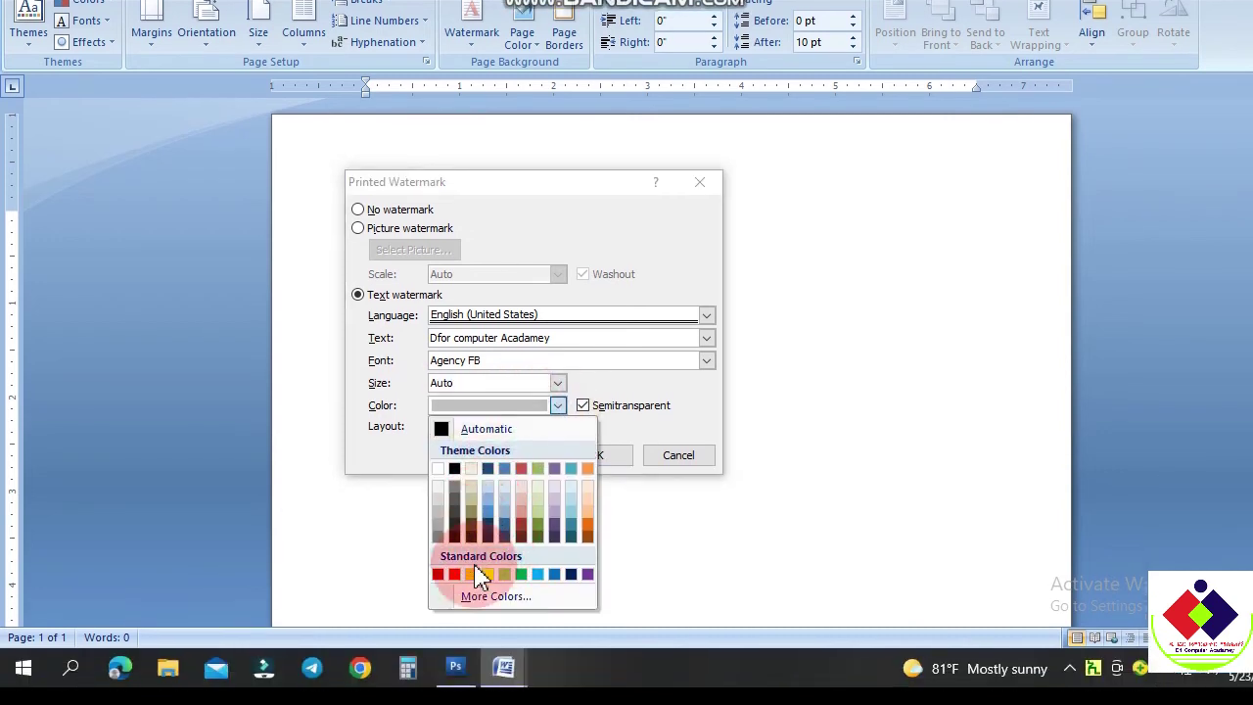
- Try red, blue and green for the watermark colour, settling on dark blue
{"action": "left_click", "coordinate": [456, 574]}
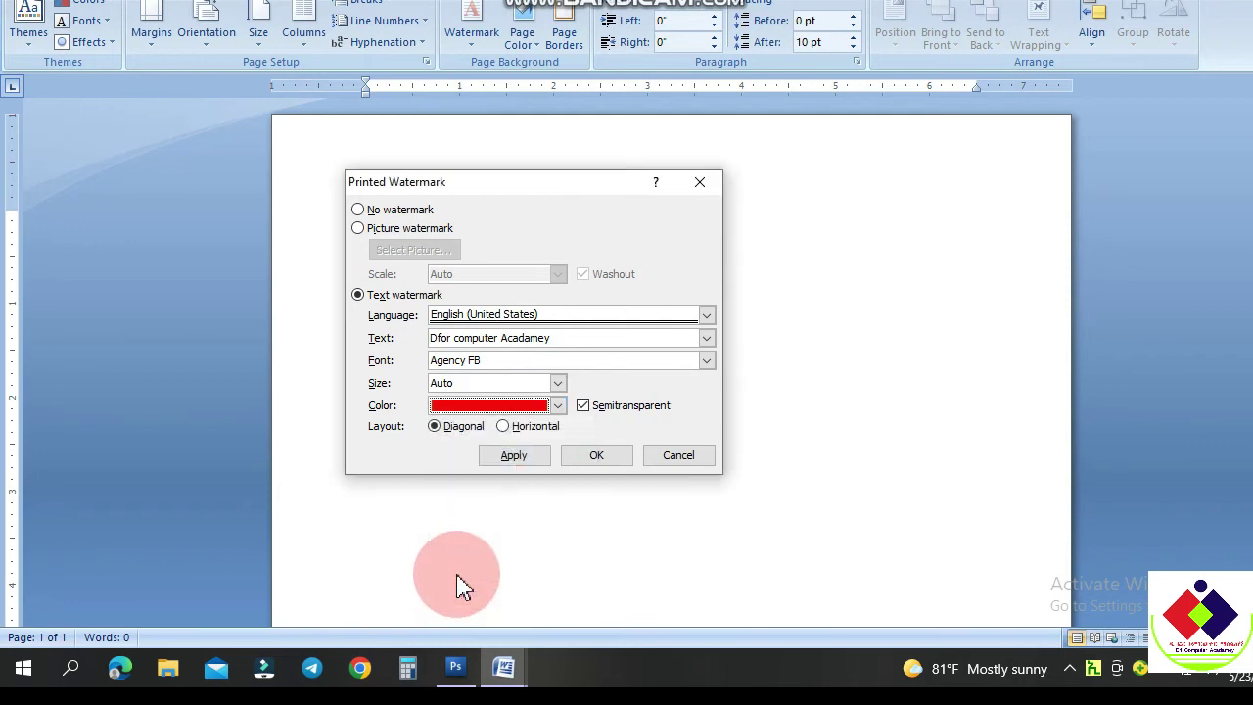
{"action": "left_click", "coordinate": [558, 406]}
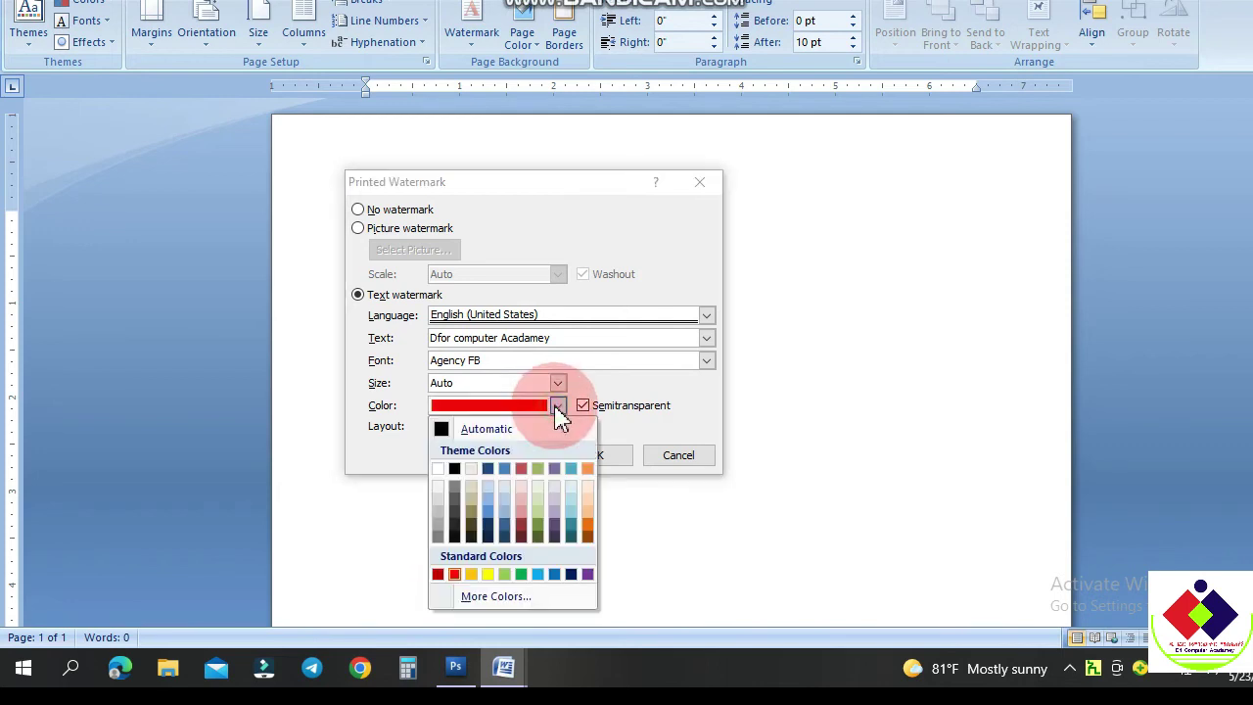
{"action": "left_click", "coordinate": [555, 575]}
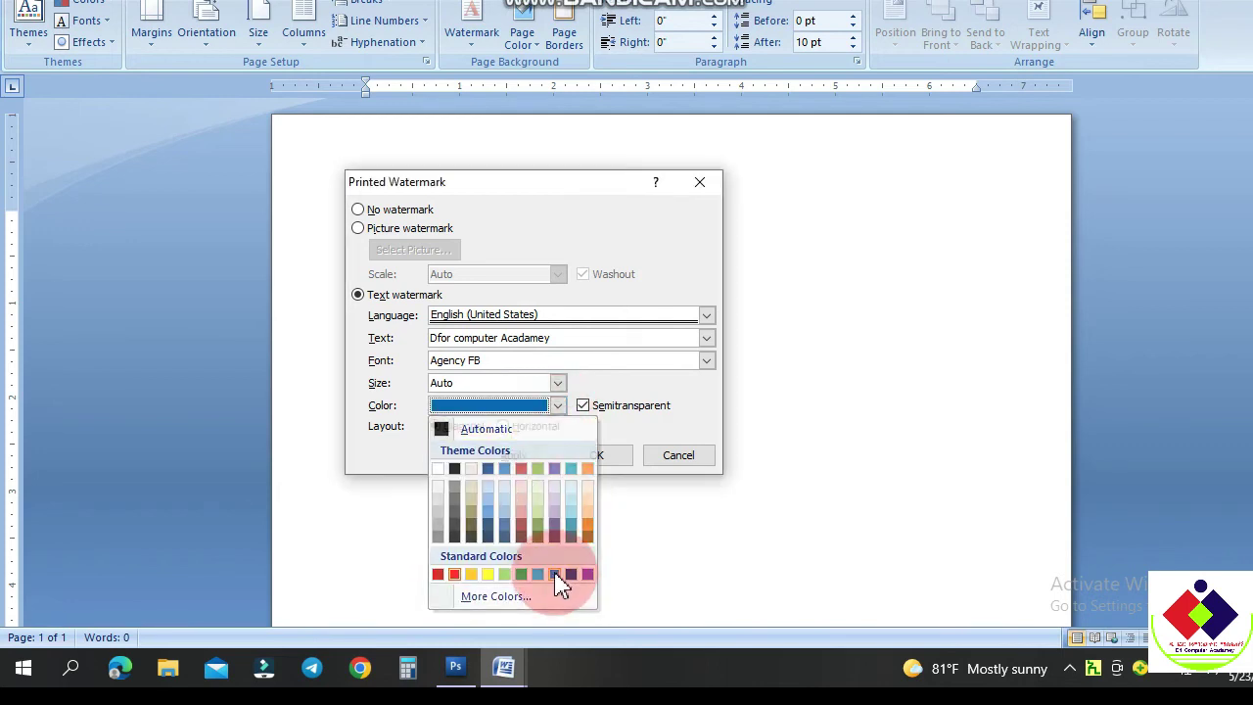
{"action": "left_click", "coordinate": [557, 406]}
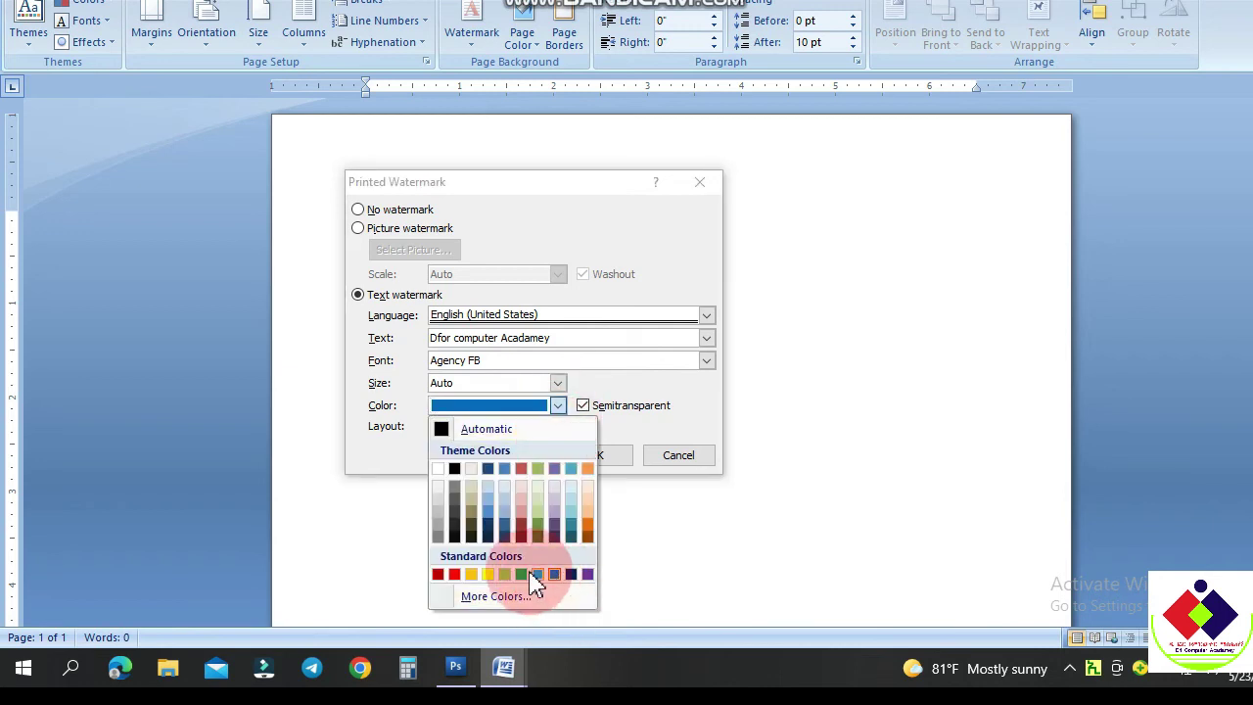
{"action": "left_click", "coordinate": [522, 575]}
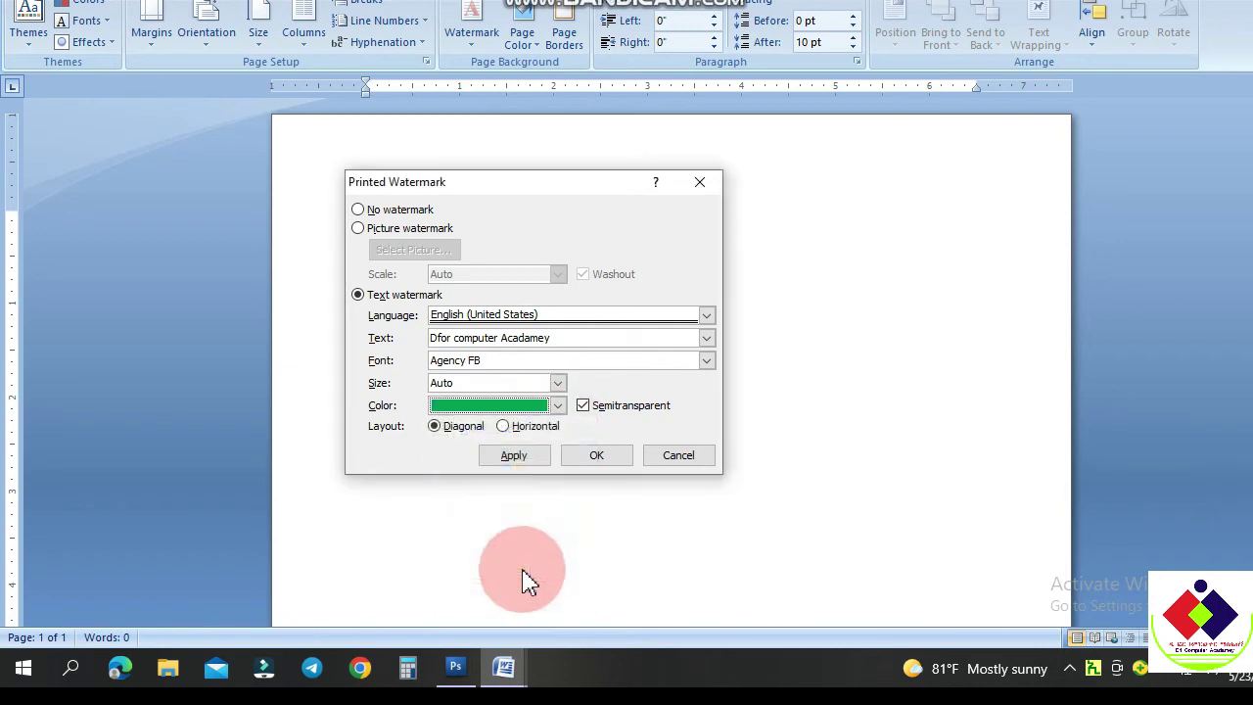
{"action": "left_click", "coordinate": [558, 406]}
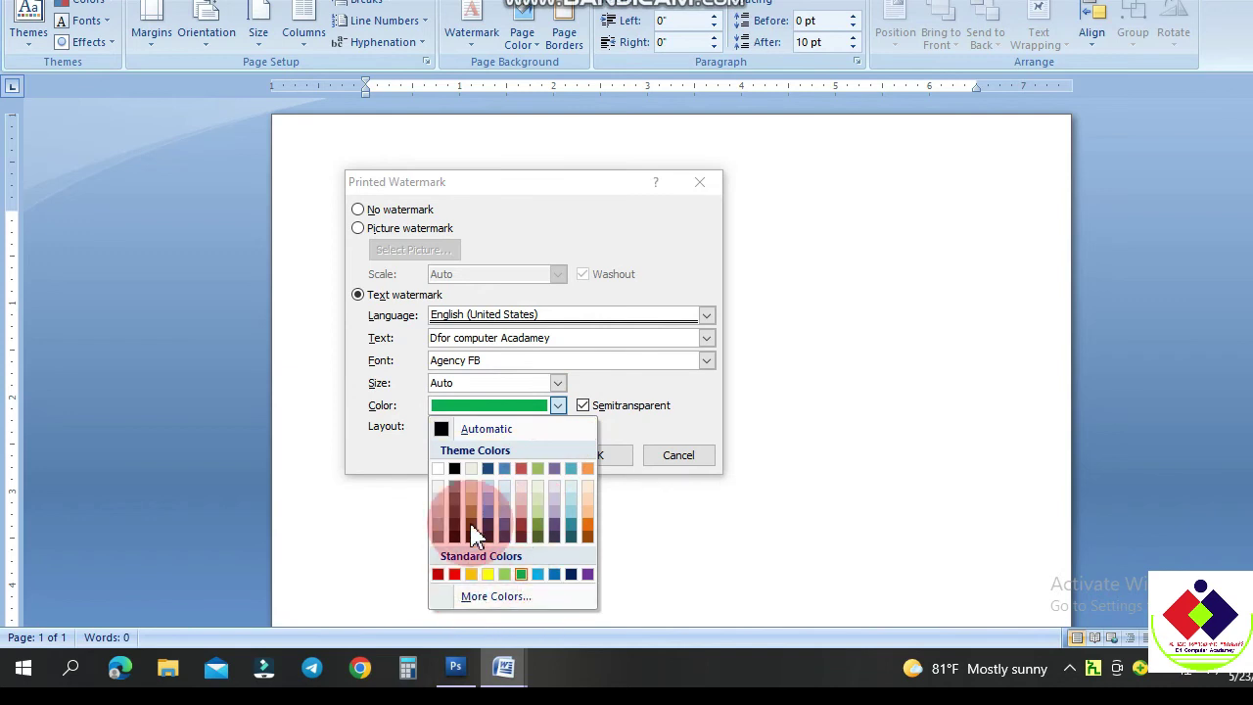
{"action": "left_click", "coordinate": [568, 573]}
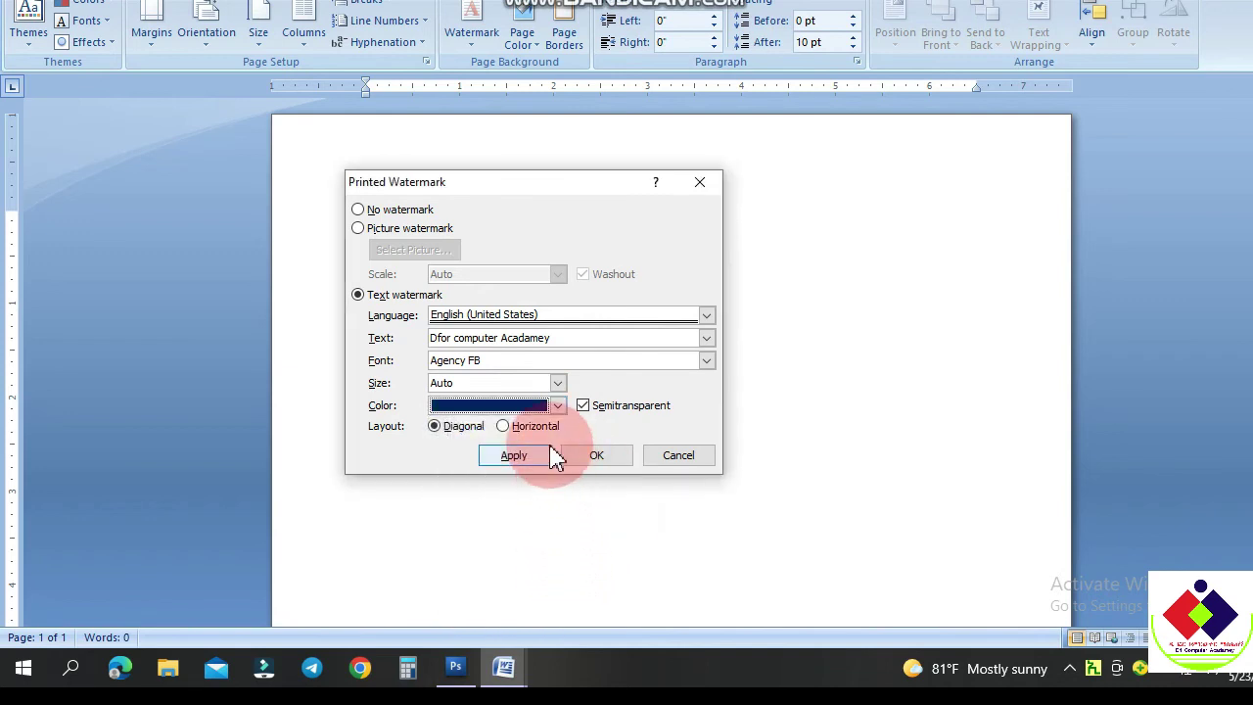
- Try the Horizontal layout, return to Diagonal, and apply the dark blue watermark
{"action": "left_click_drag", "start_coordinate": [447, 430], "coordinate": [483, 428]}
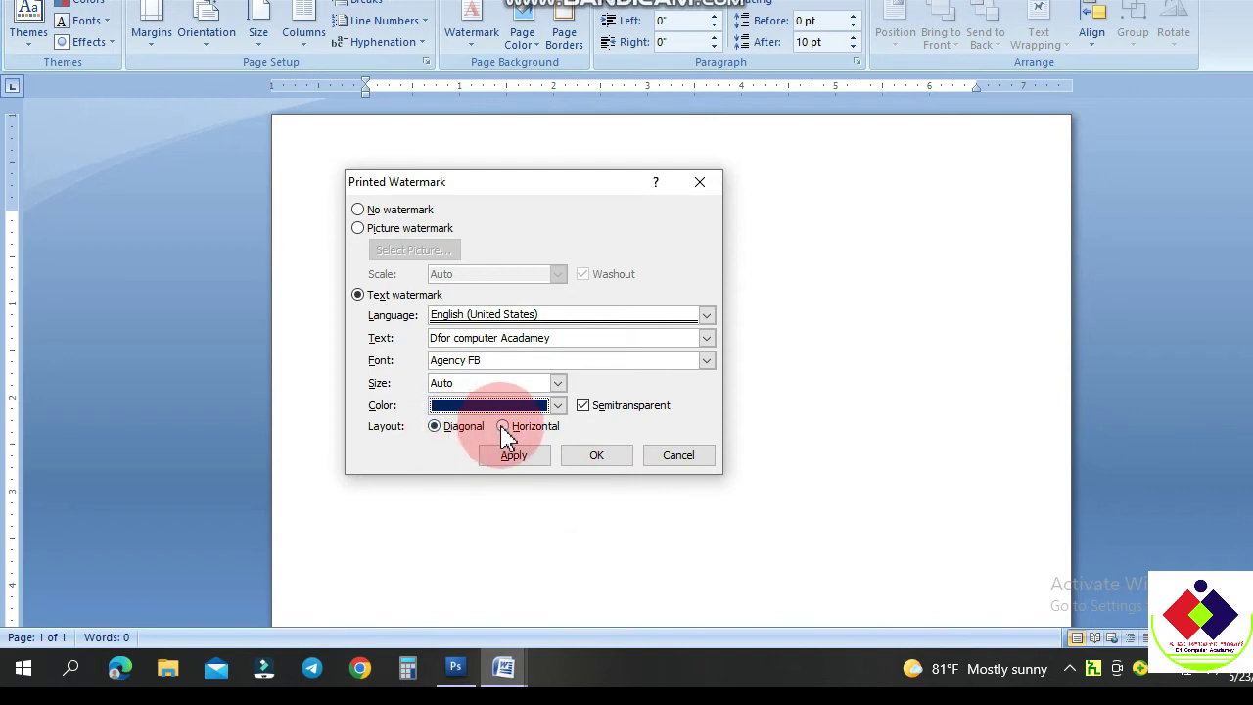
{"action": "left_click", "coordinate": [504, 431]}
{"action": "left_click", "coordinate": [504, 428]}
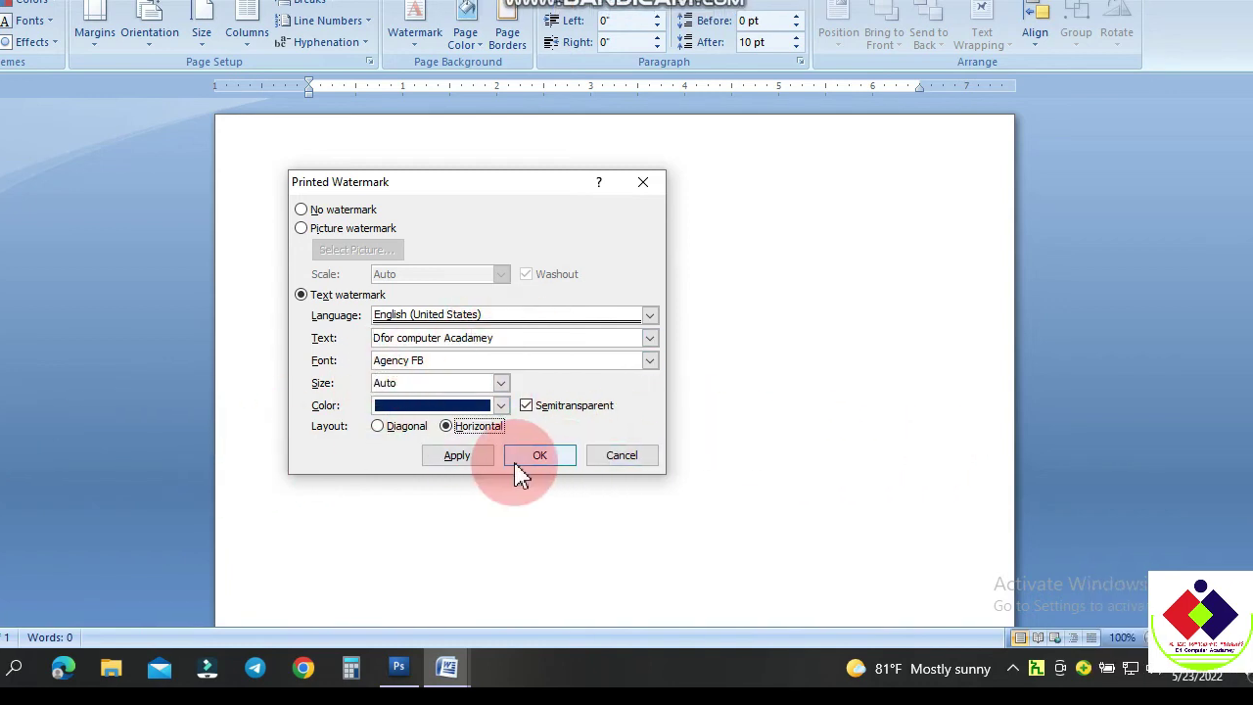
{"action": "left_click", "coordinate": [401, 427]}
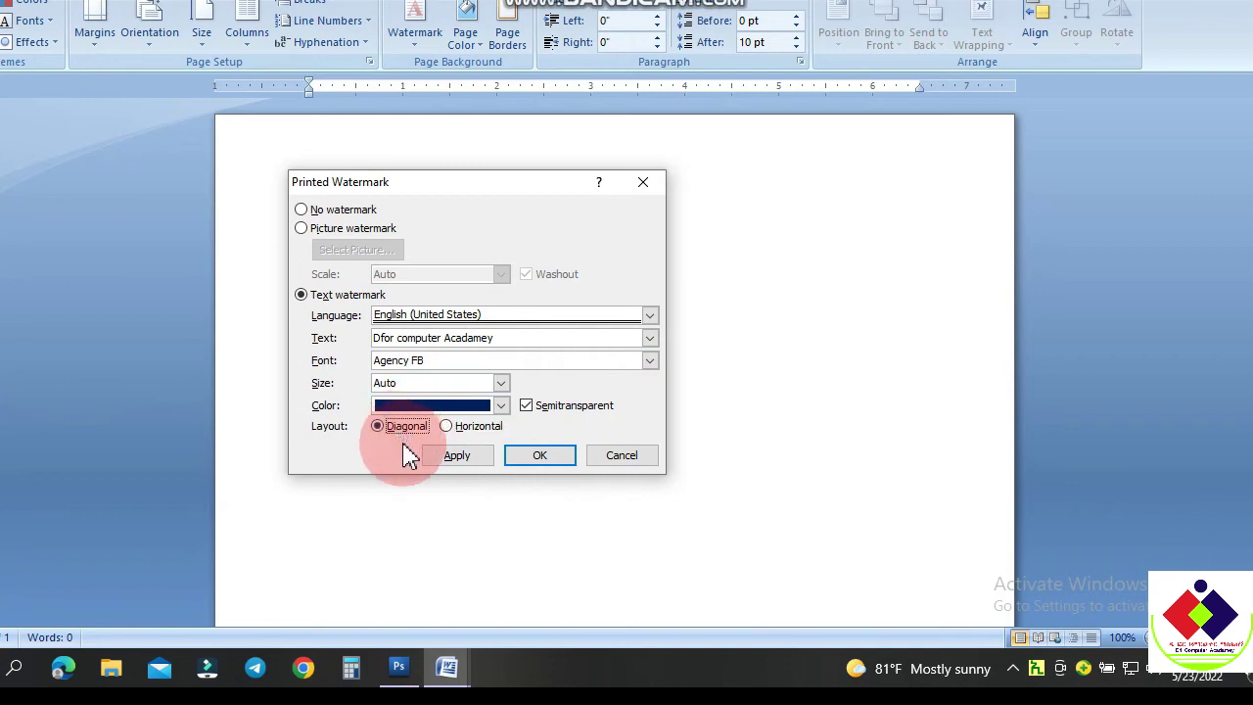
{"action": "left_click", "coordinate": [541, 456]}
{"action": "scroll", "coordinate": [741, 464], "scroll_direction": "down", "scroll_amount": 4}
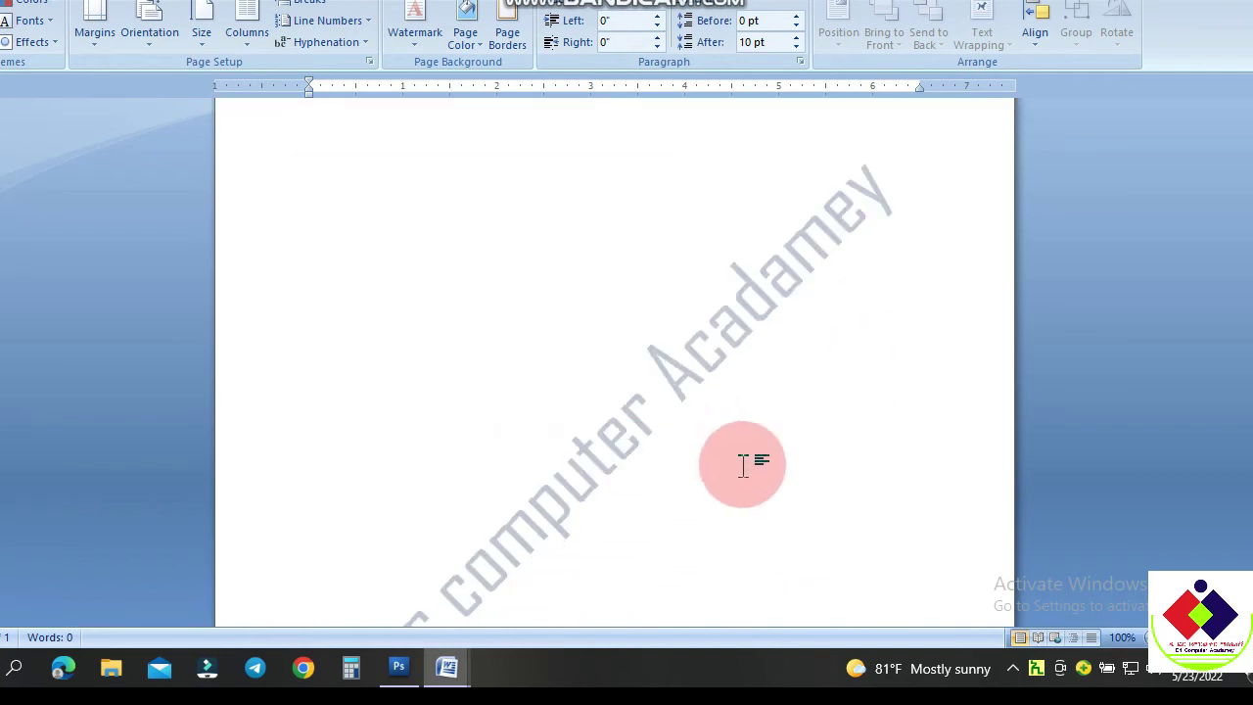
- Check the diagonal watermark in Print Preview (Ctrl+F2), zooming in and out, then return to editing
{"action": "scroll", "coordinate": [729, 462], "scroll_direction": "down", "scroll_amount": 3}
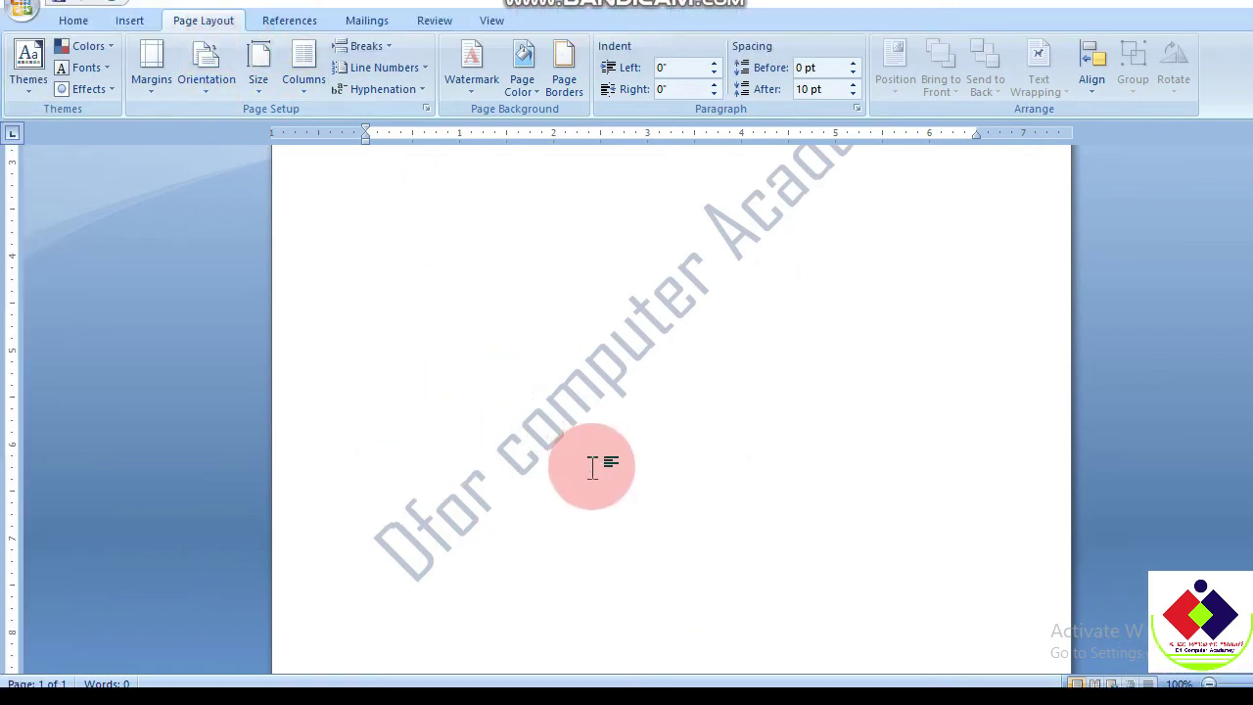
{"action": "key", "text": "ctrl+F2"}
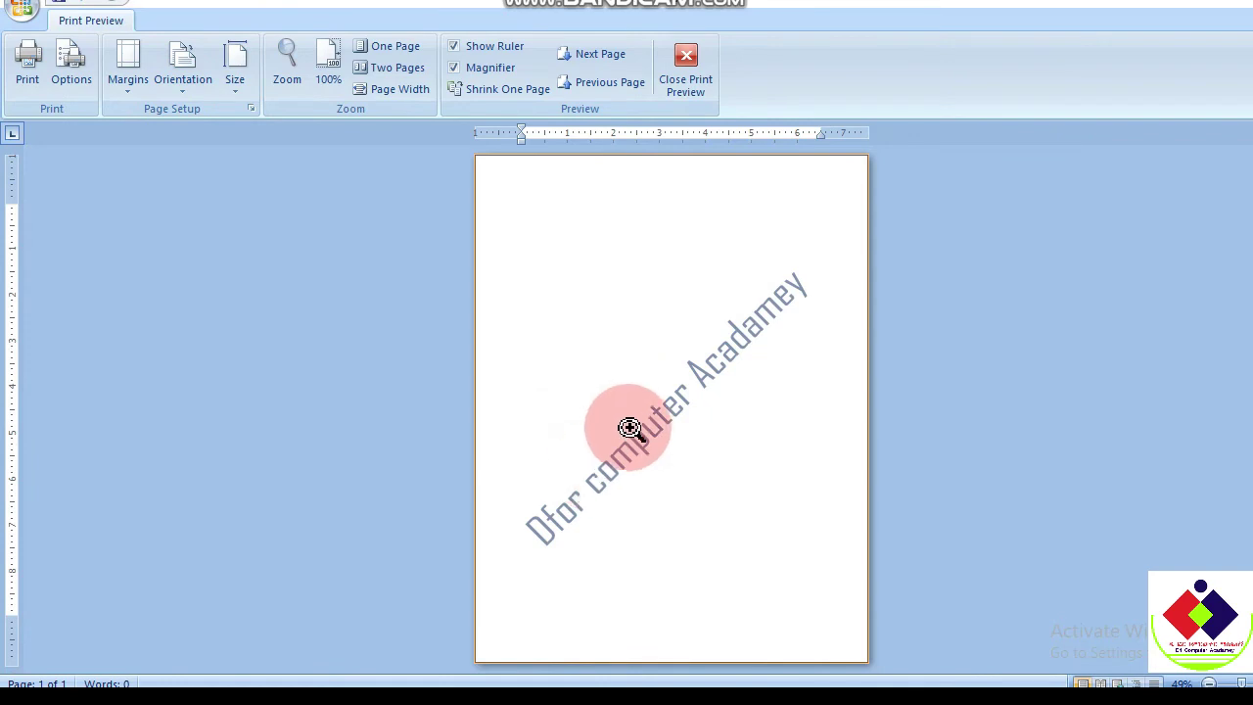
{"action": "left_click", "coordinate": [795, 374]}
{"action": "scroll", "coordinate": [796, 382], "scroll_direction": "down", "scroll_amount": 1}
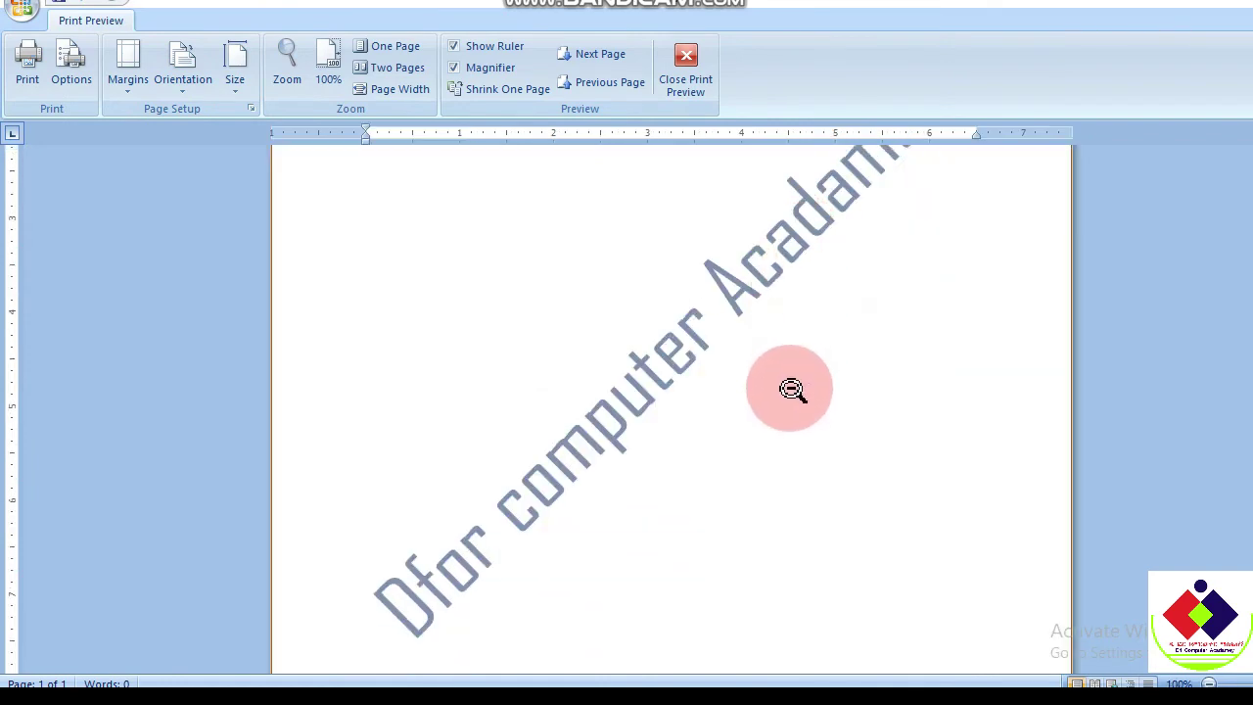
{"action": "scroll", "coordinate": [791, 407], "scroll_direction": "up", "scroll_amount": 1}
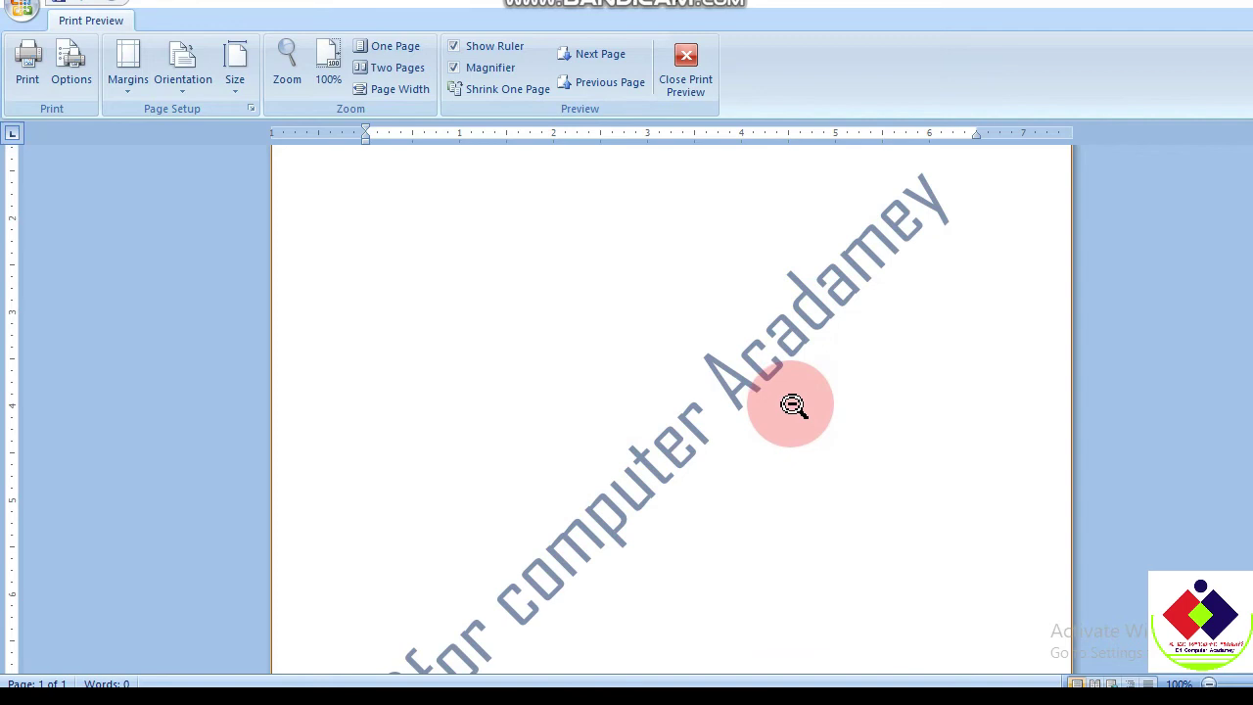
{"action": "scroll", "coordinate": [791, 401], "scroll_direction": "up", "scroll_amount": 2}
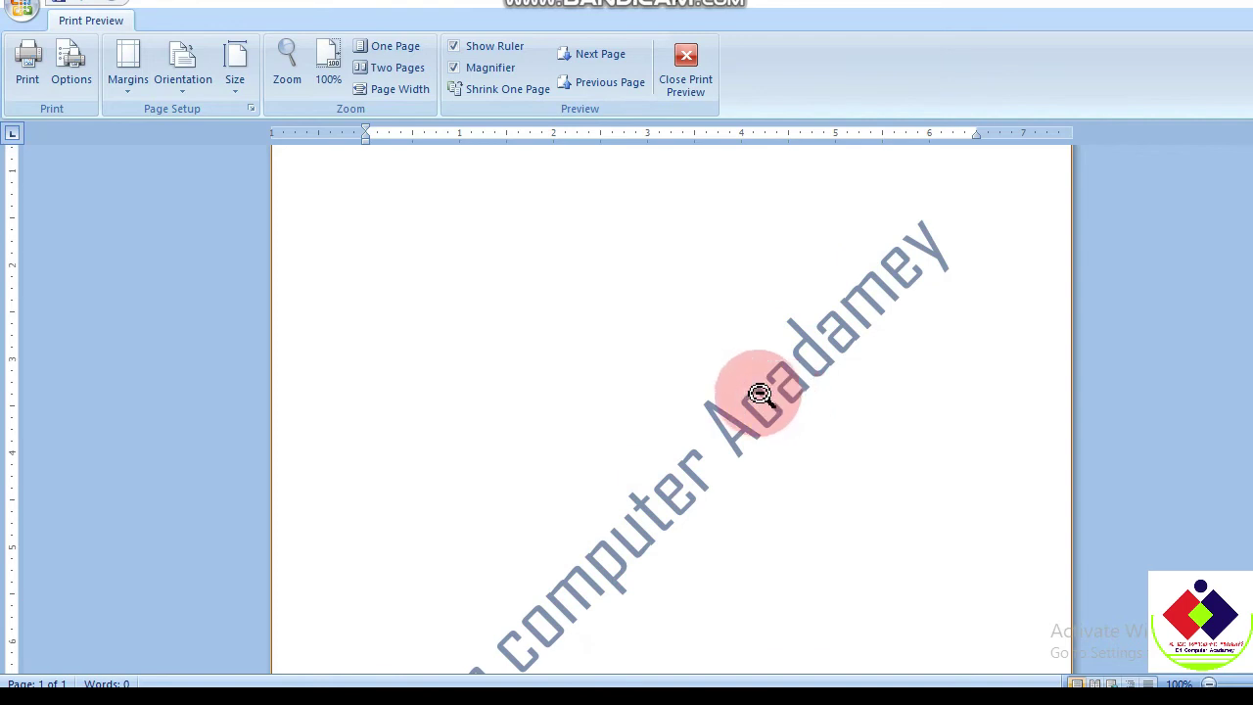
{"action": "left_click", "coordinate": [760, 392]}
{"action": "left_click", "coordinate": [729, 364]}
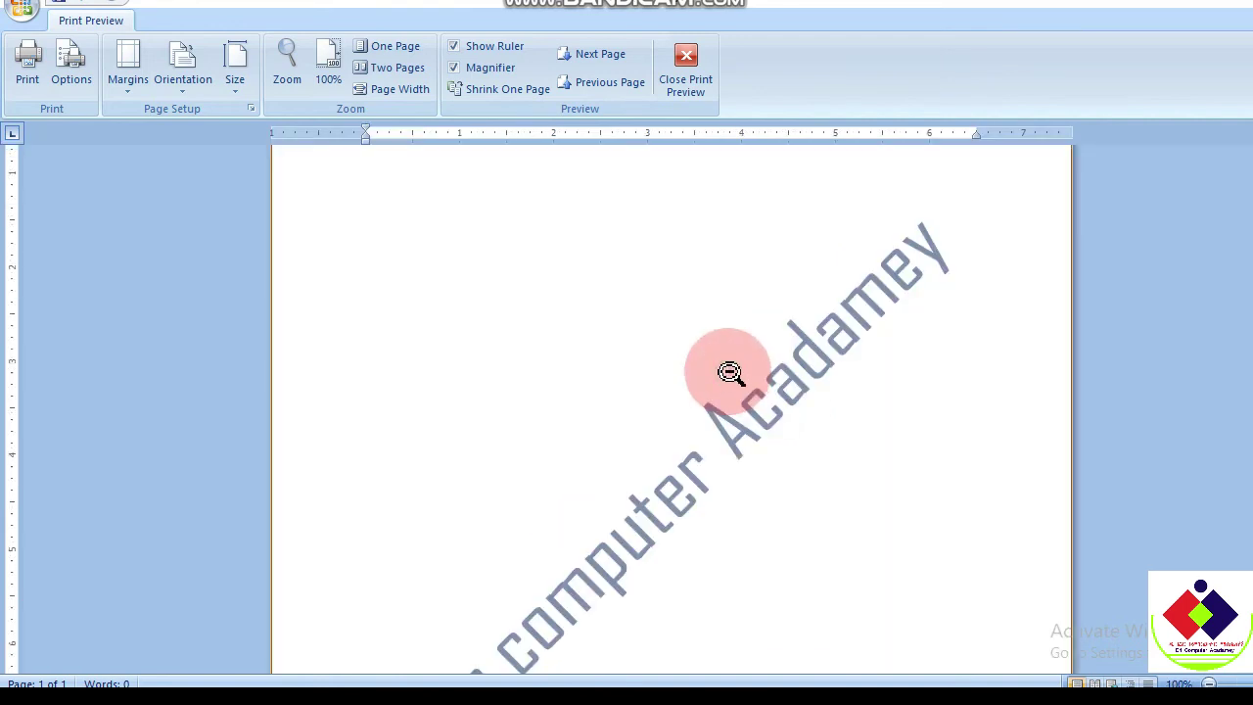
{"action": "left_click", "coordinate": [699, 88]}
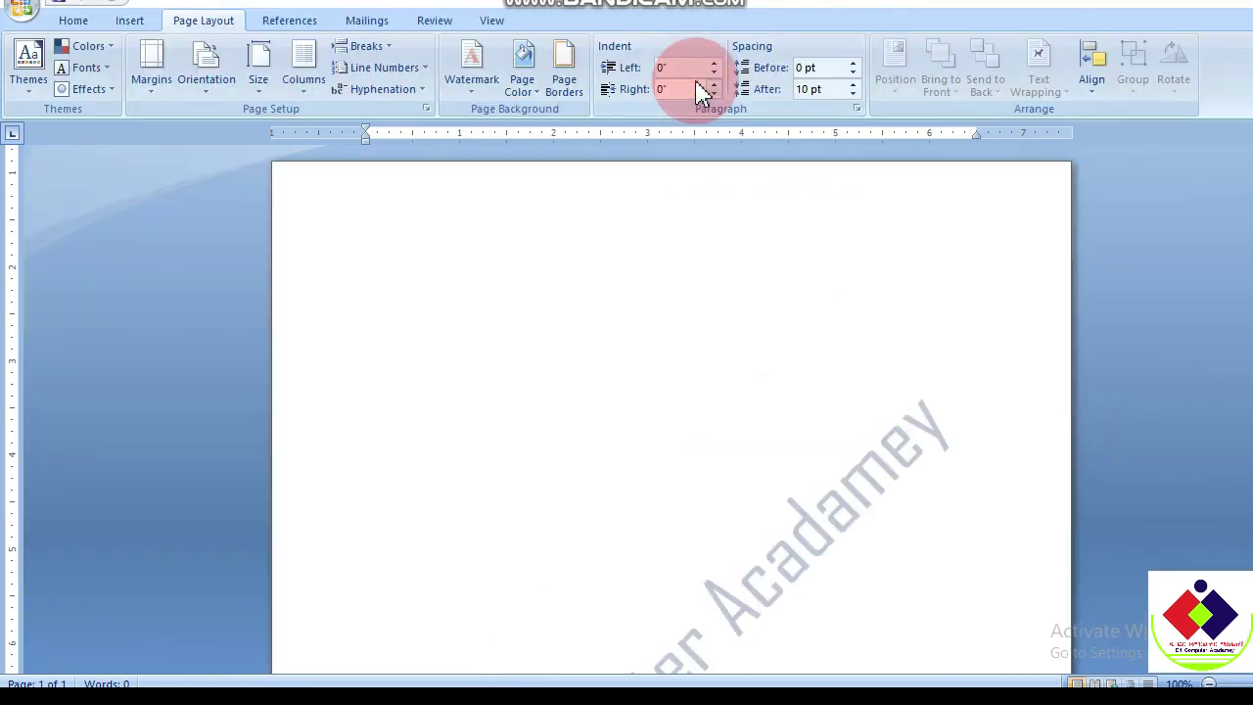
- Switch the 'Dfor computer Acadamey' watermark to a Horizontal layout in Custom Watermark
{"action": "left_click", "coordinate": [464, 95]}
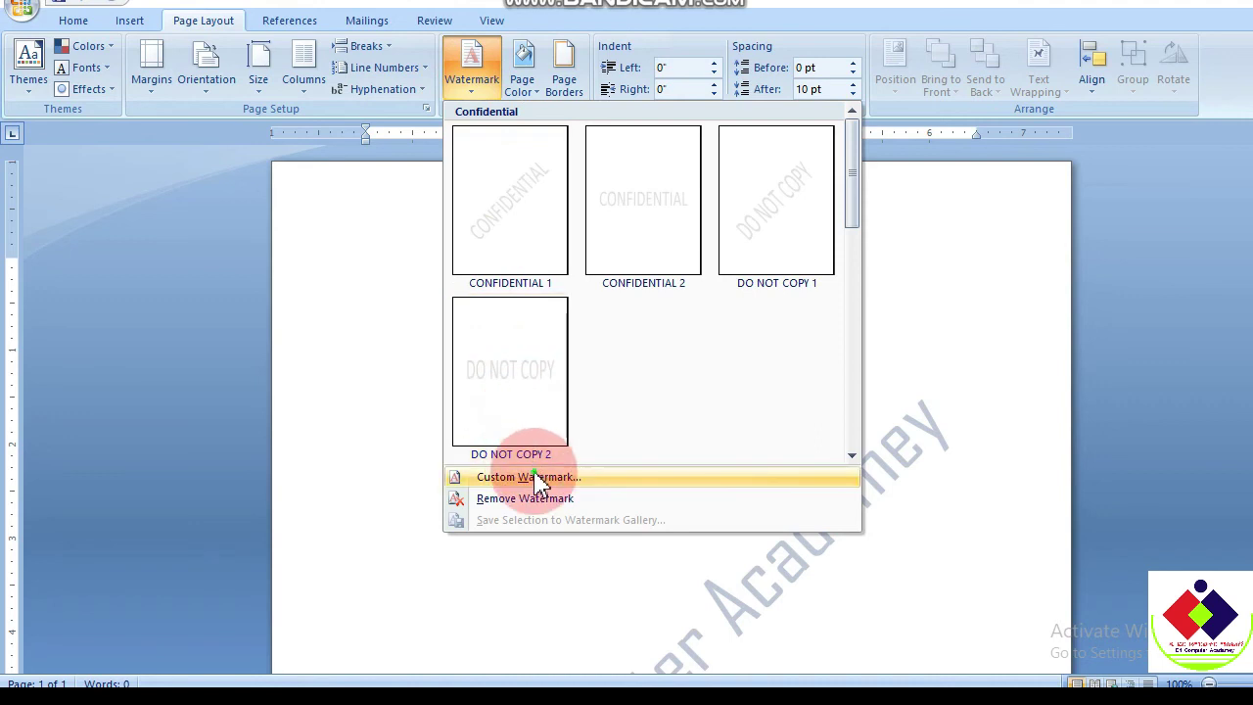
{"action": "left_click", "coordinate": [529, 477]}
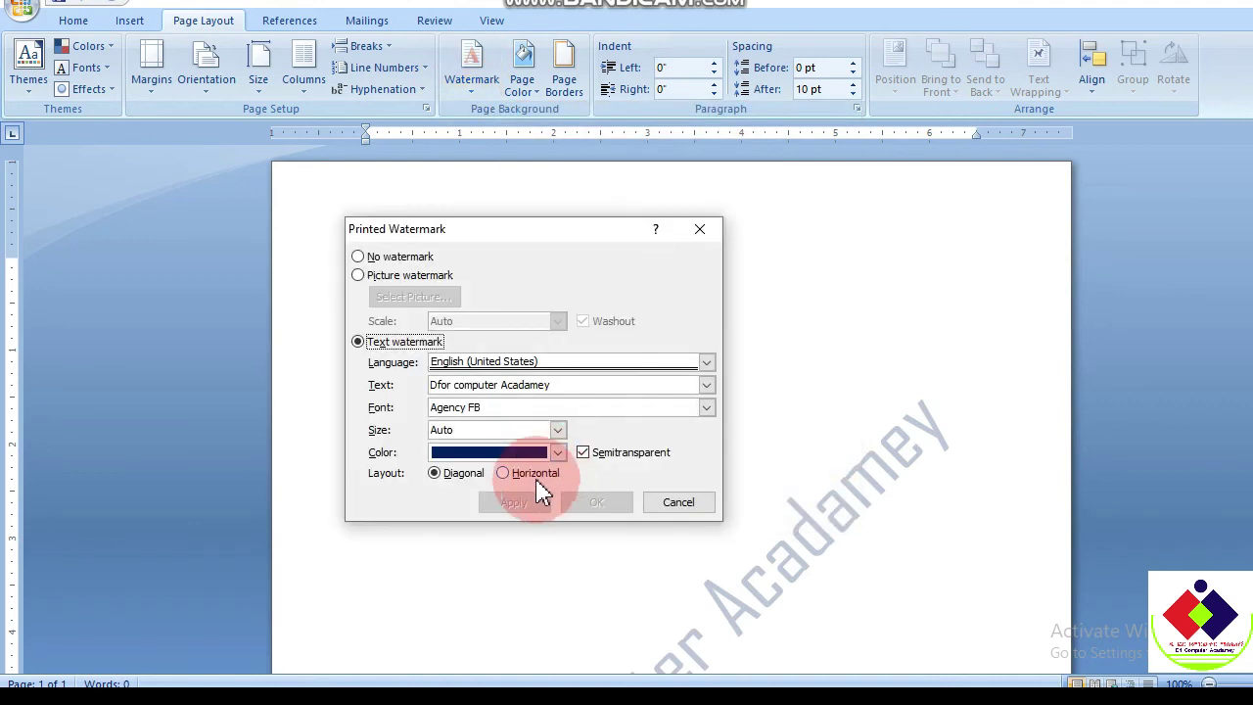
{"action": "left_click", "coordinate": [536, 474]}
{"action": "left_click", "coordinate": [589, 501]}
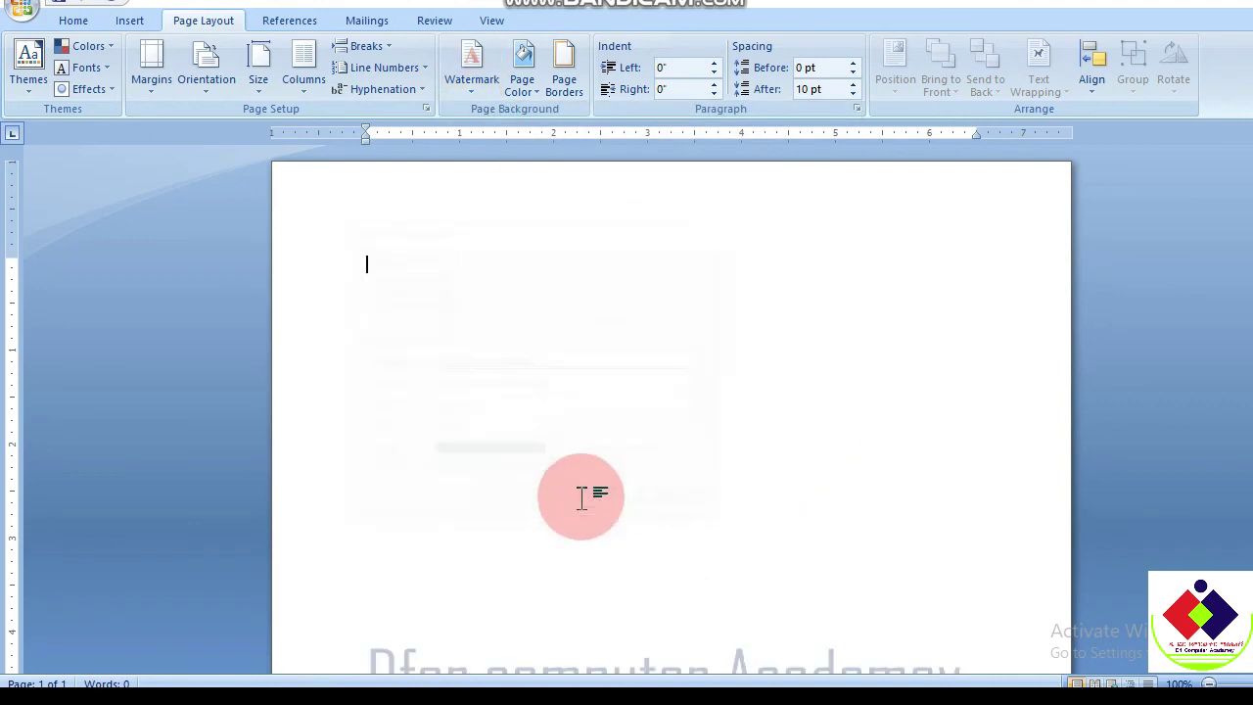
{"action": "scroll", "coordinate": [833, 433], "scroll_direction": "down", "scroll_amount": 3}
{"action": "scroll", "coordinate": [796, 467], "scroll_direction": "down", "scroll_amount": 4}
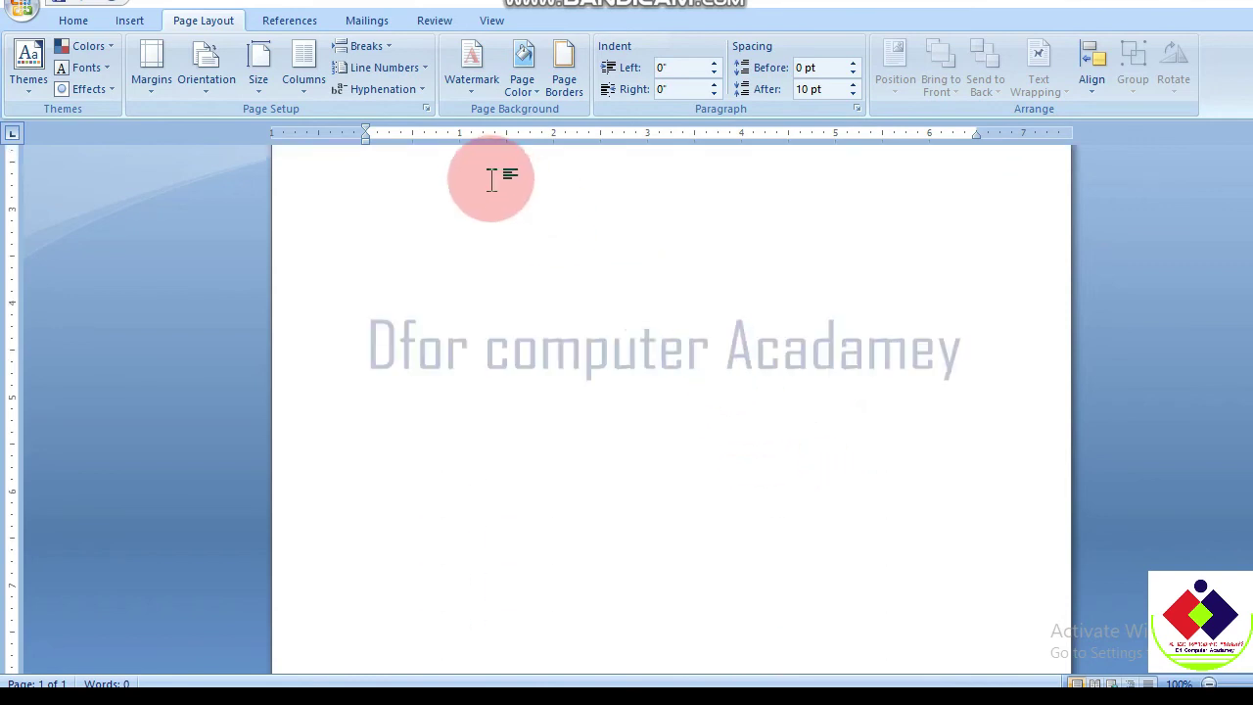
{"action": "scroll", "coordinate": [724, 407], "scroll_direction": "up", "scroll_amount": 1}
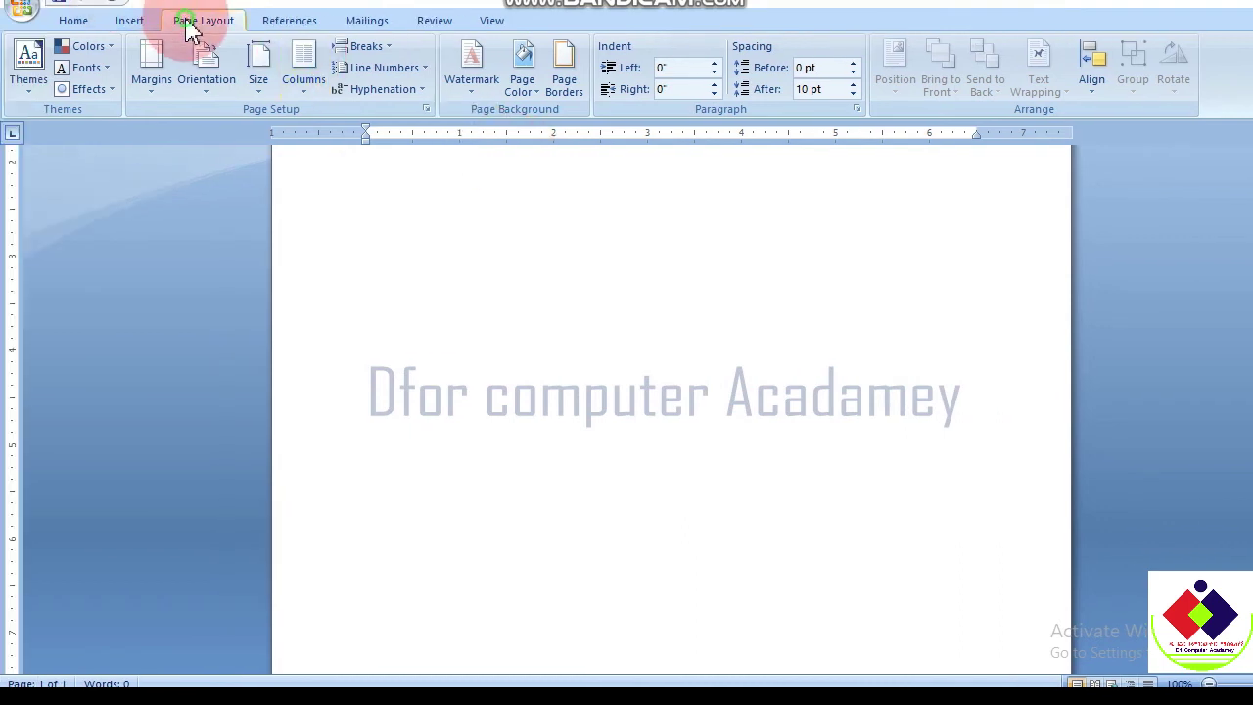
- Set the Custom Watermark layout back to Diagonal, apply it and close the dialog
{"action": "left_click", "coordinate": [478, 100]}
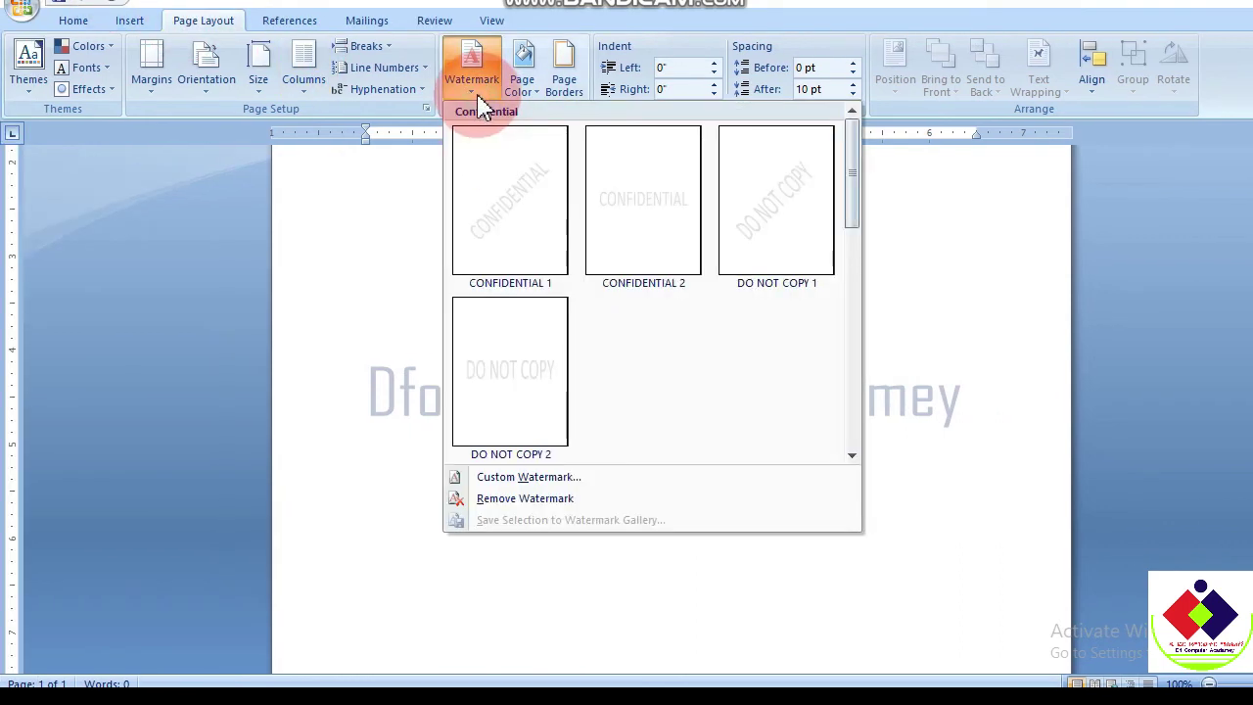
{"action": "left_click", "coordinate": [534, 477]}
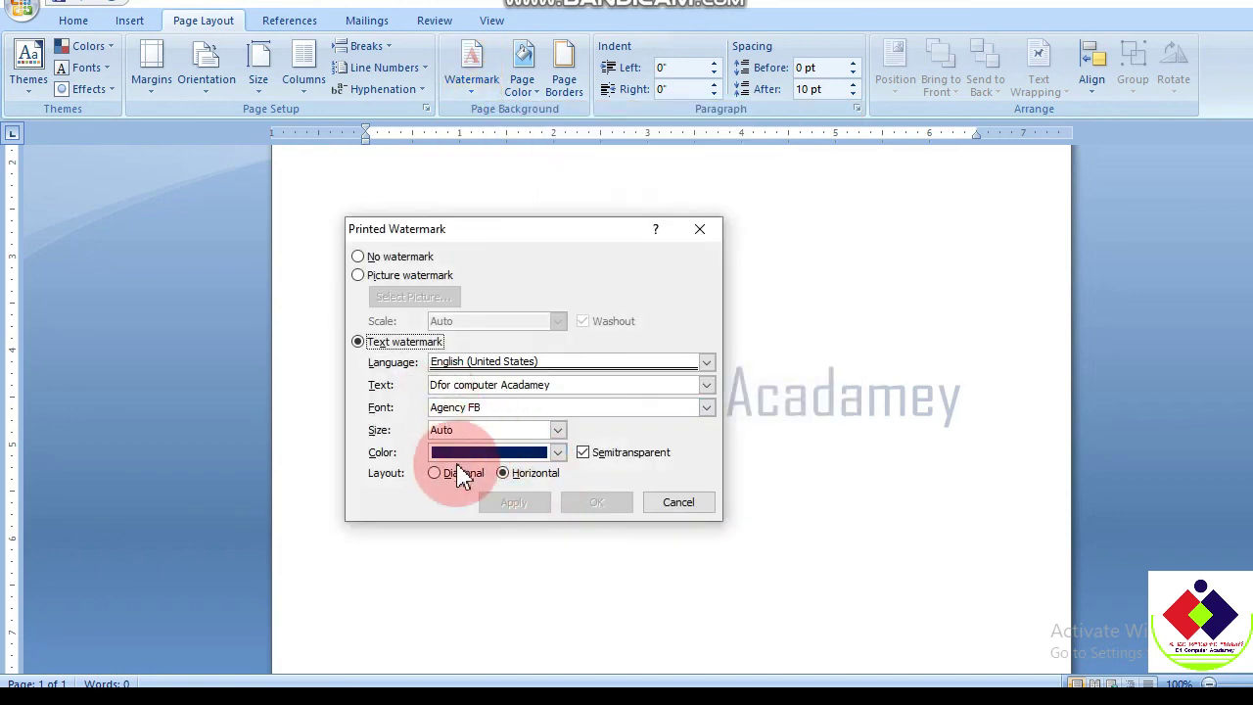
{"action": "left_click", "coordinate": [458, 475]}
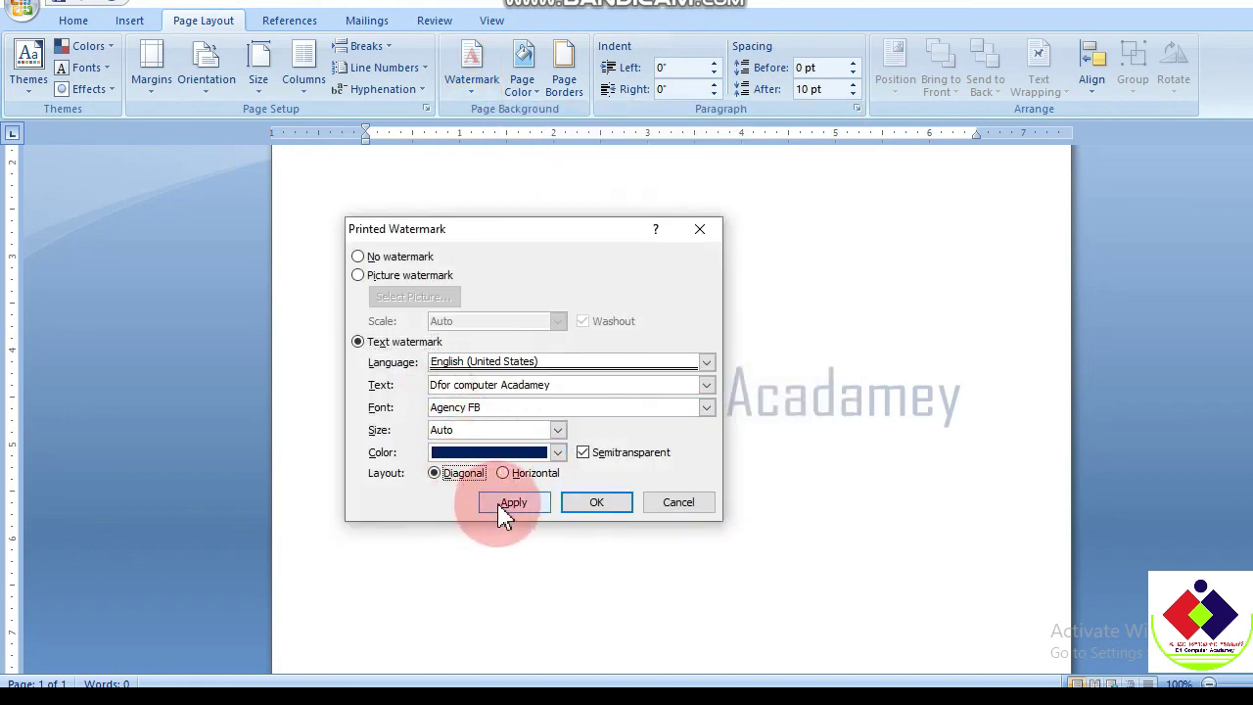
{"action": "left_click", "coordinate": [518, 505]}
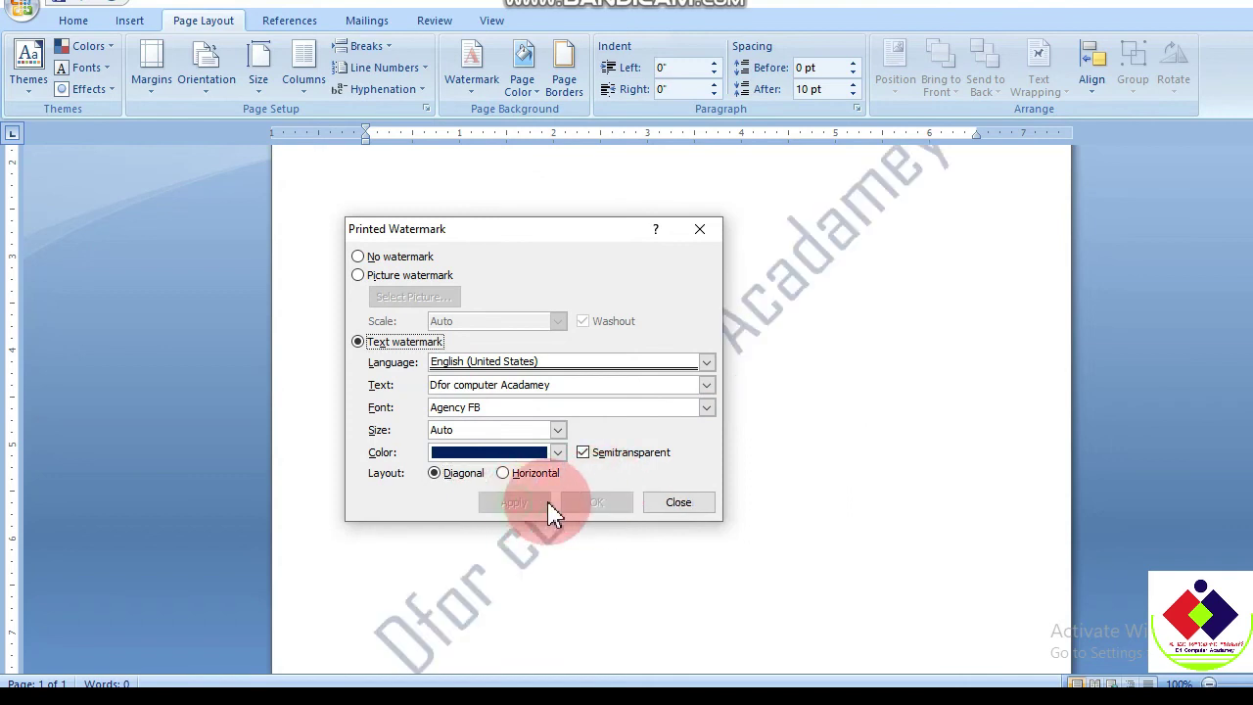
{"action": "left_click", "coordinate": [676, 504]}
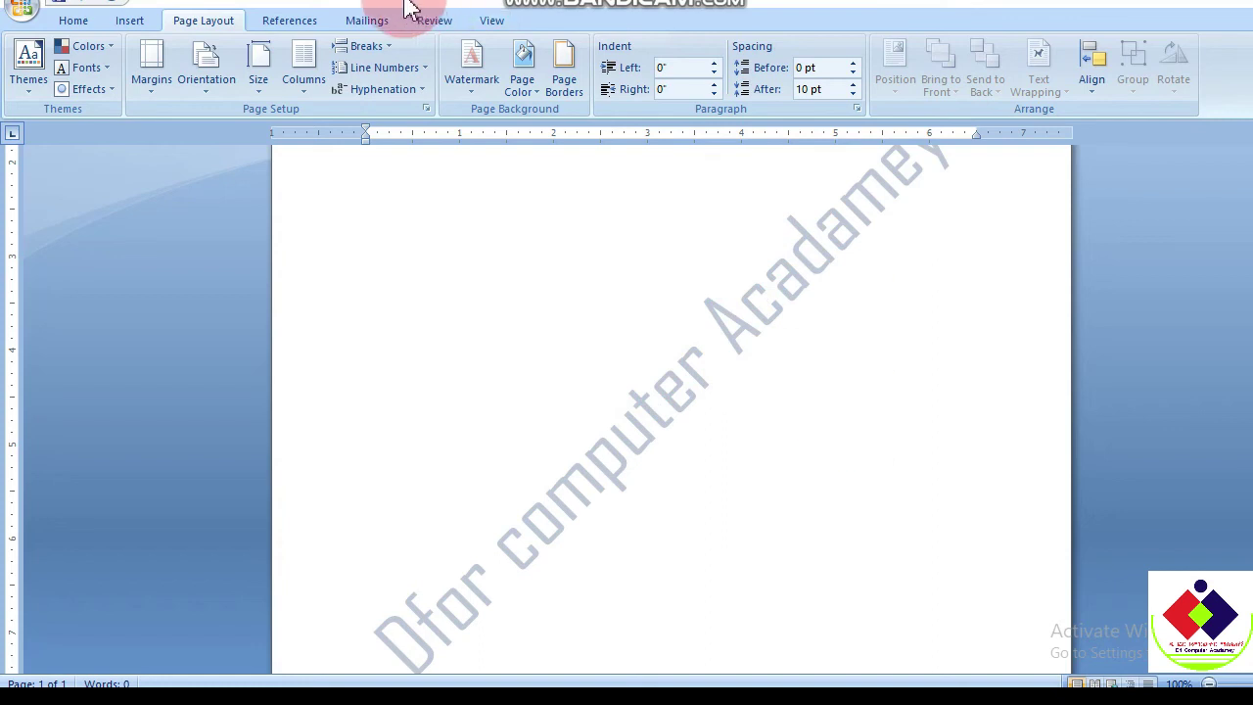
{"action": "left_click", "coordinate": [471, 98]}
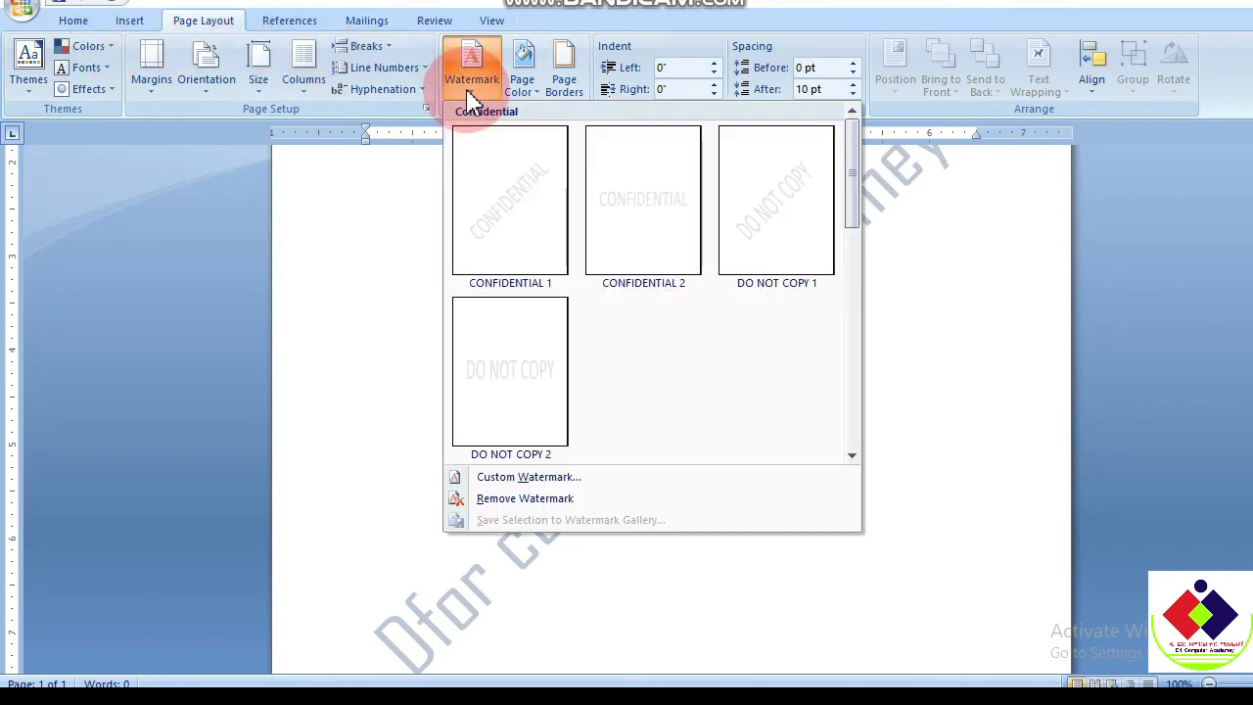
- Replace the watermark text with 'Alpha' in Custom Watermark
{"action": "left_click", "coordinate": [682, 480]}
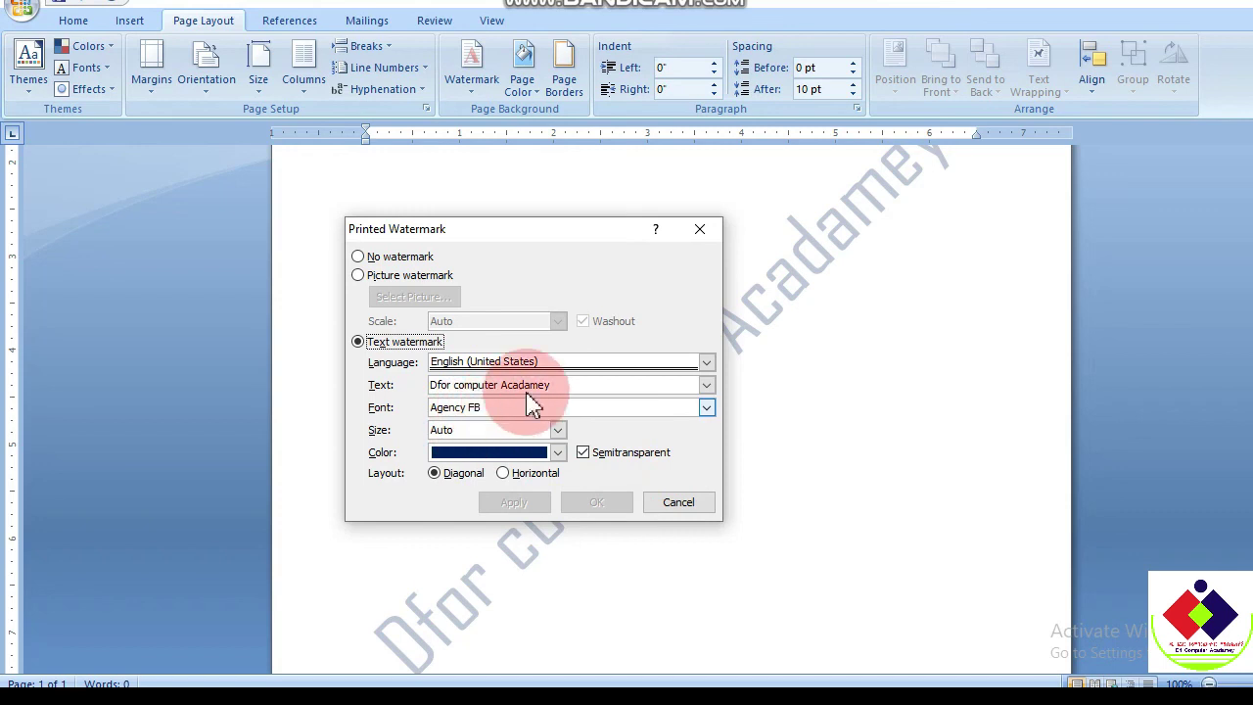
{"action": "mouse_move", "coordinate": [584, 385]}
{"action": "left_mouse_down"}
{"action": "mouse_move", "coordinate": [451, 391]}
{"action": "mouse_move", "coordinate": [421, 406]}
{"action": "left_mouse_up"}
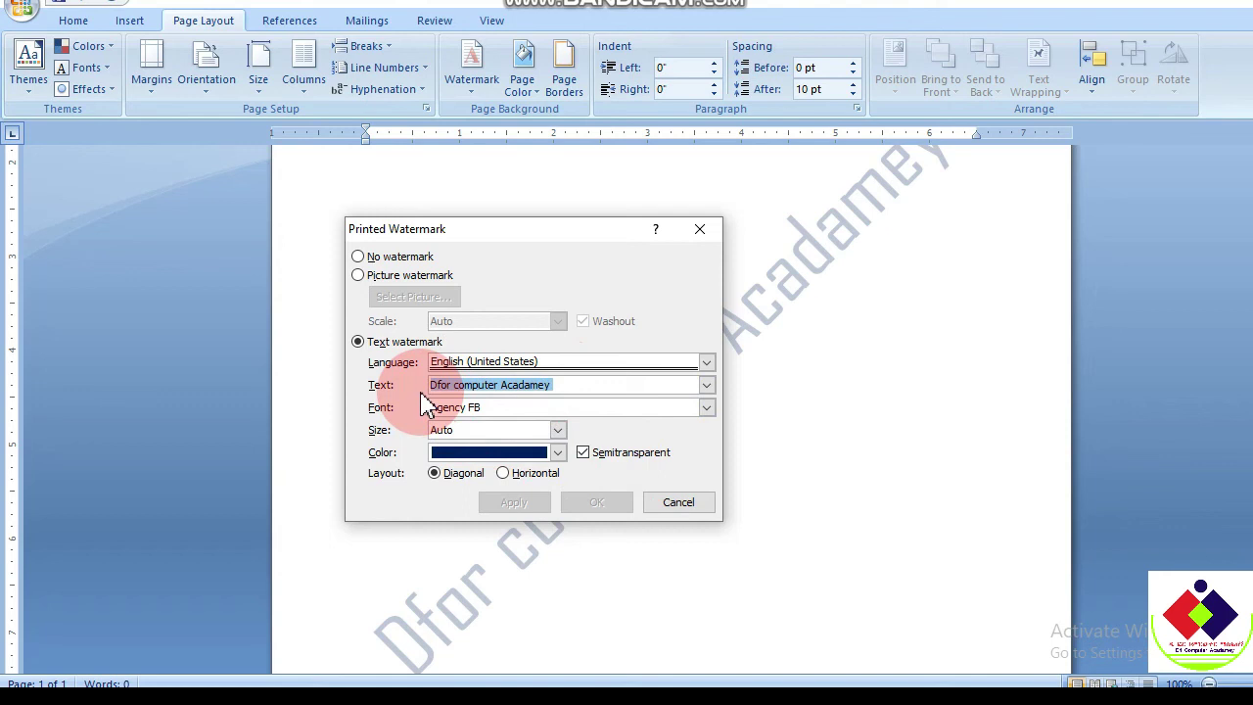
{"action": "type", "text": "alpha"}
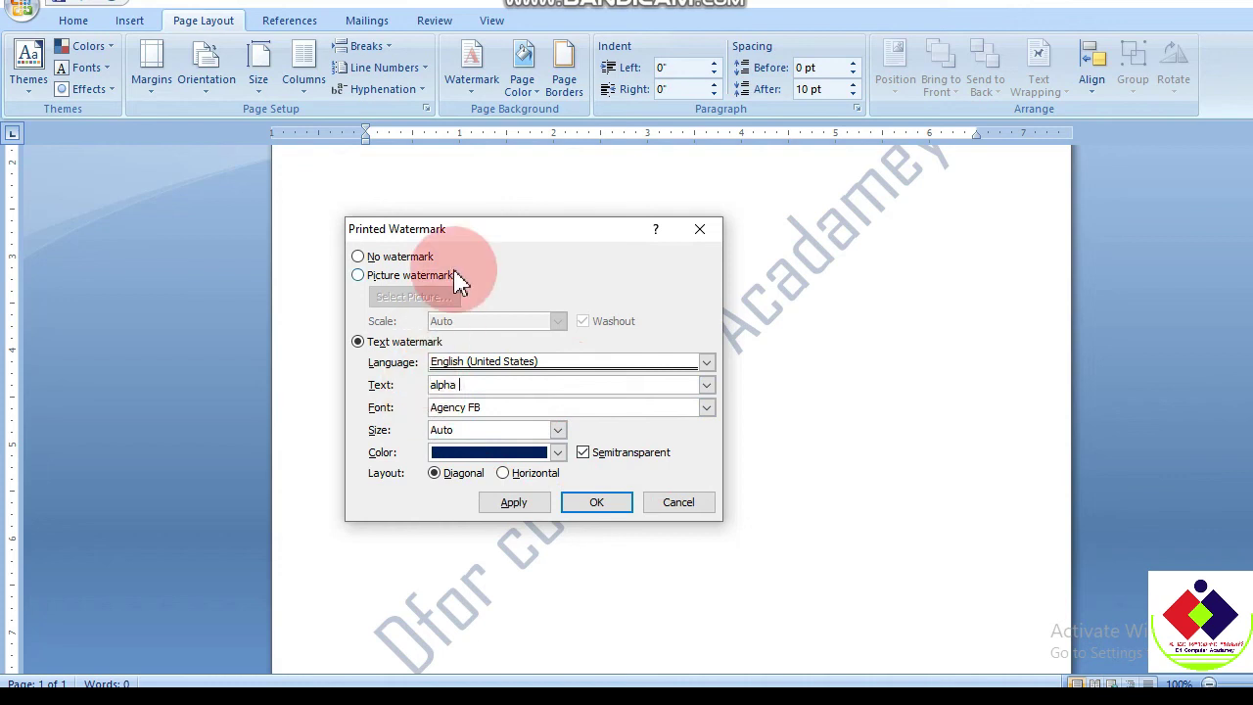
{"action": "left_click", "coordinate": [588, 492]}
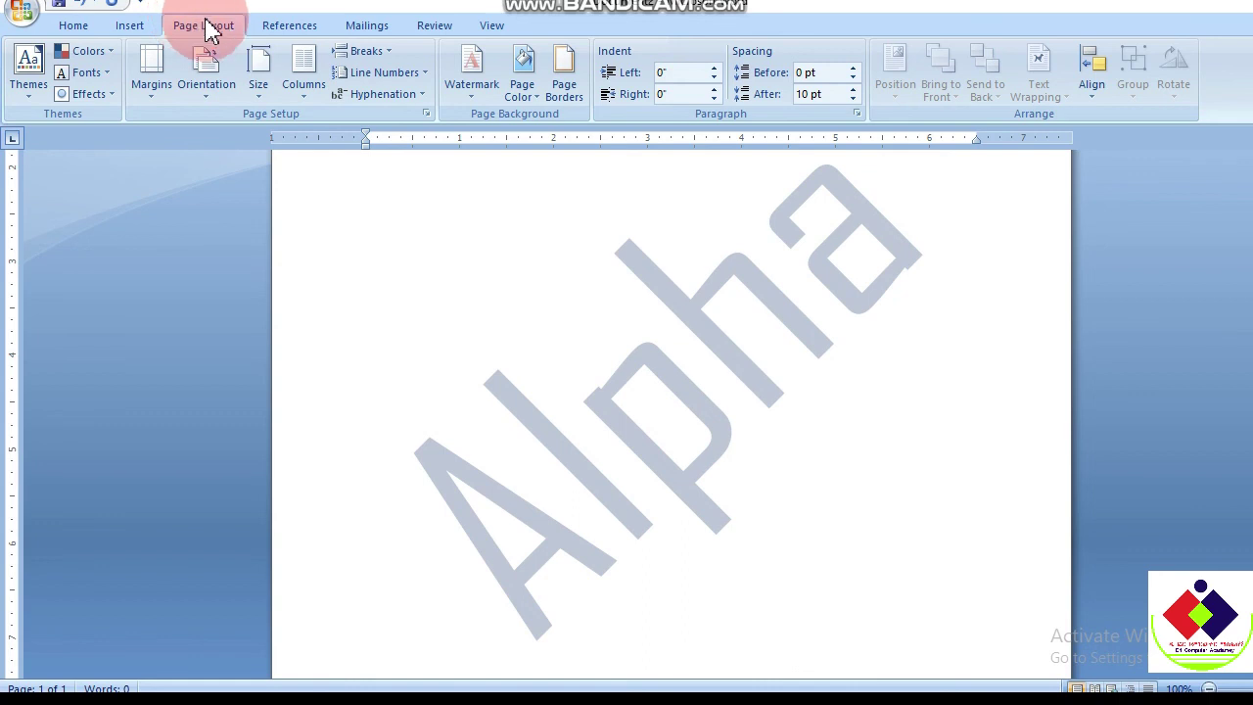
{"action": "left_click", "coordinate": [484, 104]}
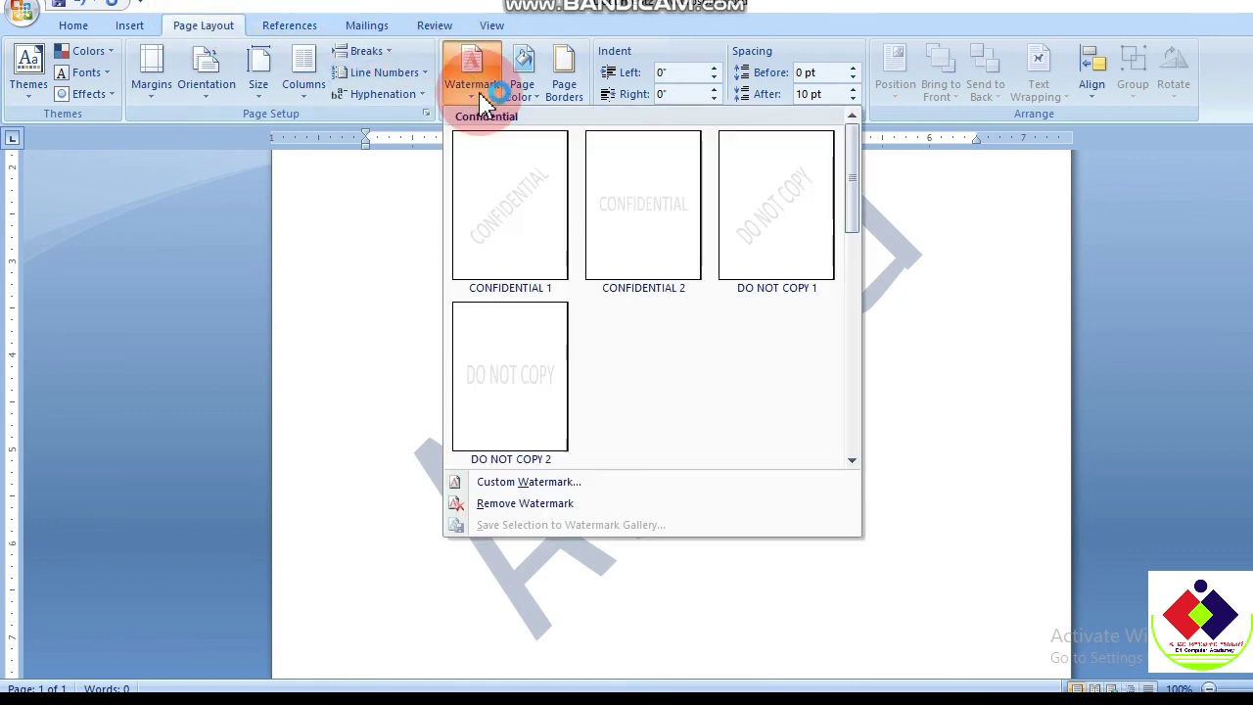
- Change the text watermark from 'Alpha' to 'Dfor' in Custom Watermark
{"action": "left_click", "coordinate": [546, 482]}
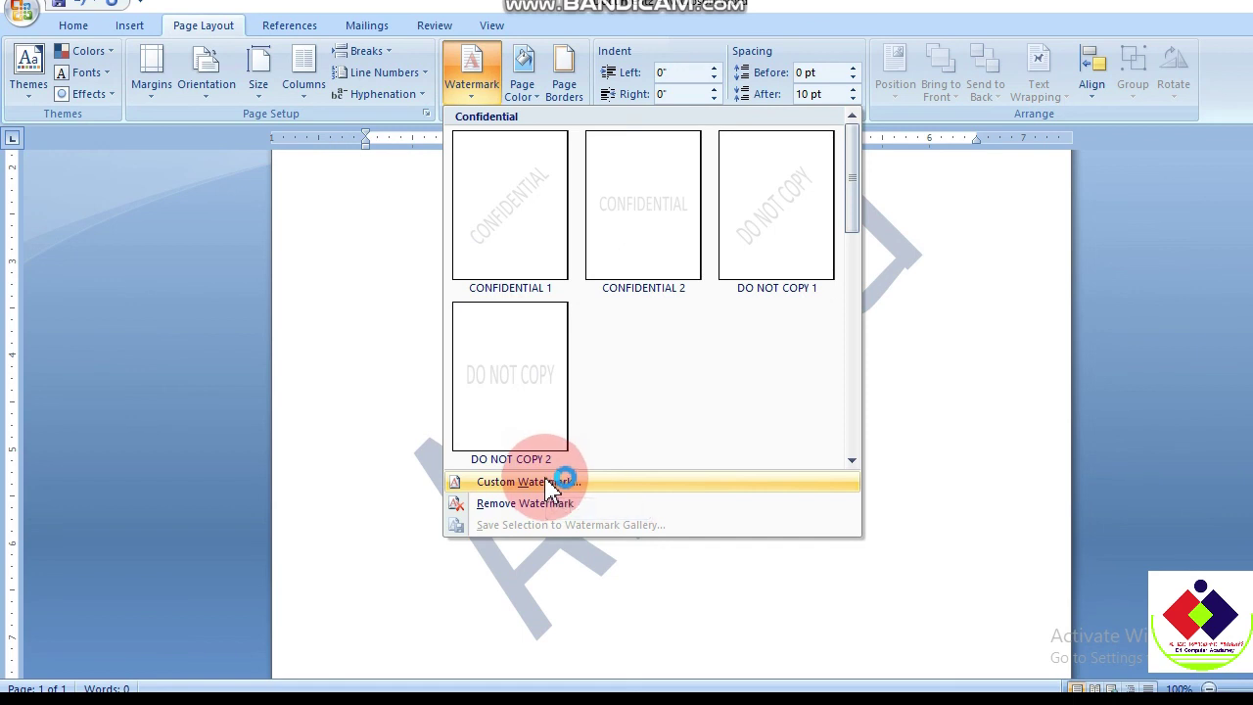
{"action": "left_click", "coordinate": [546, 482]}
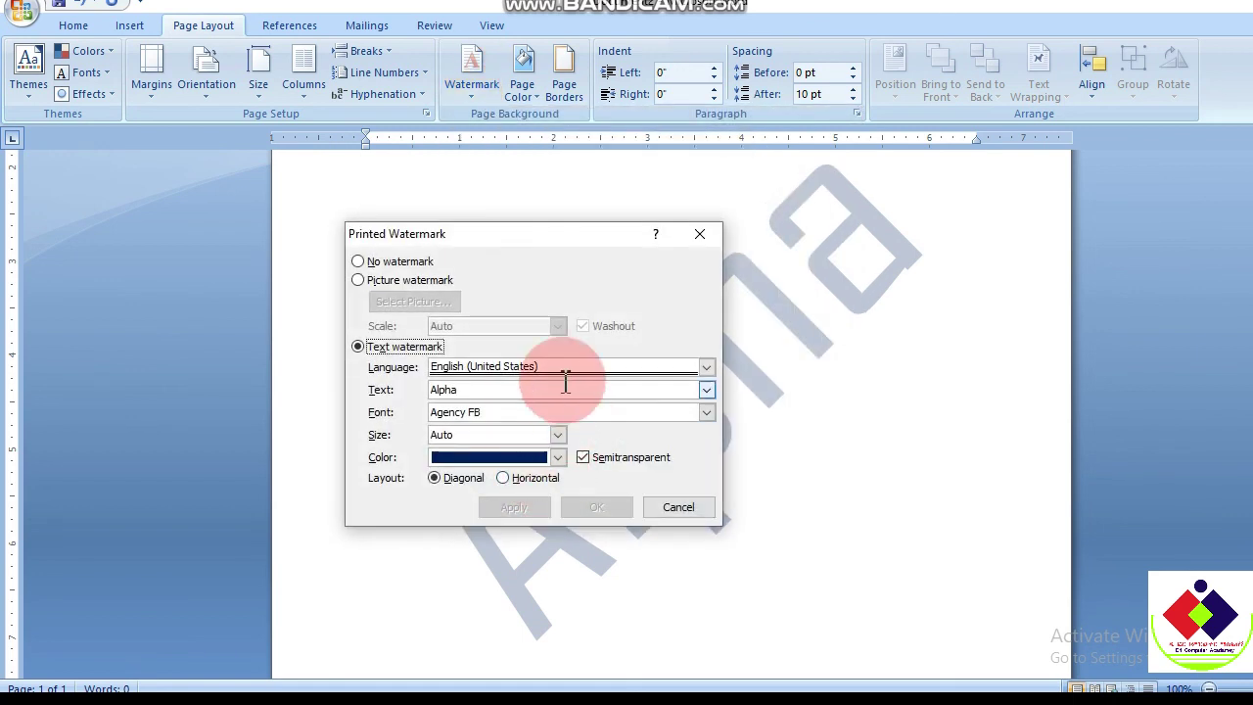
{"action": "left_click", "coordinate": [412, 349]}
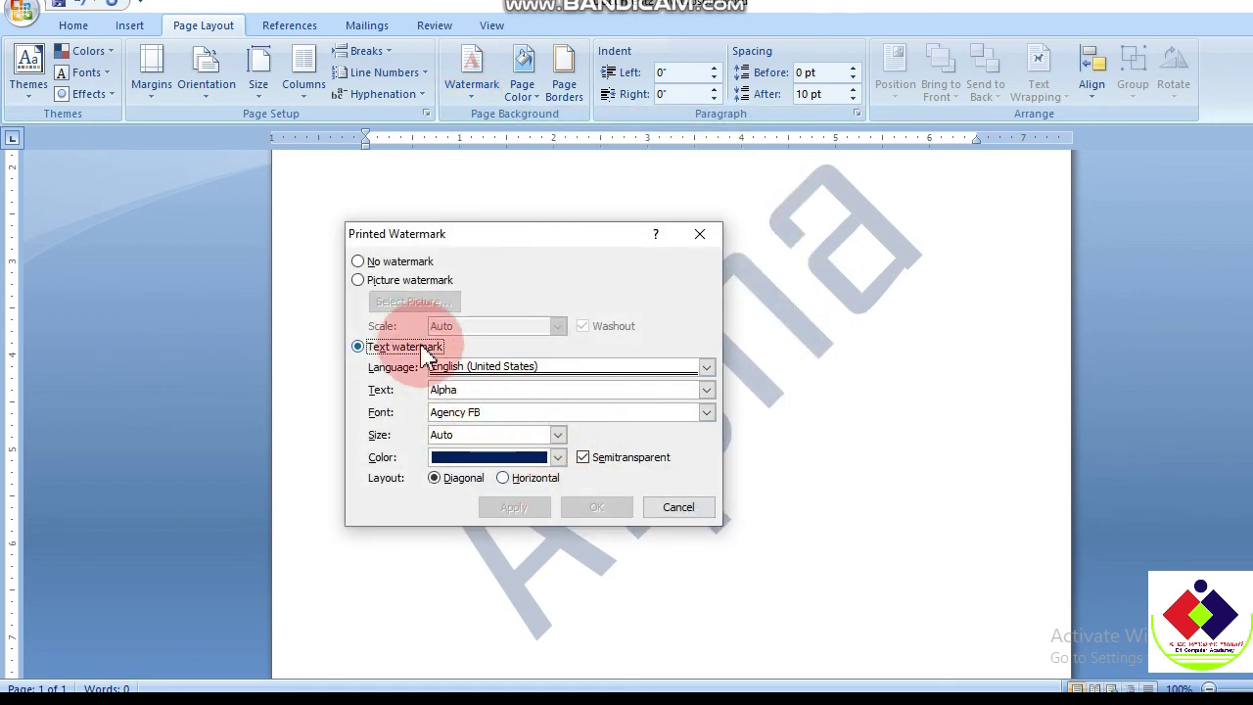
{"action": "left_click", "coordinate": [378, 360]}
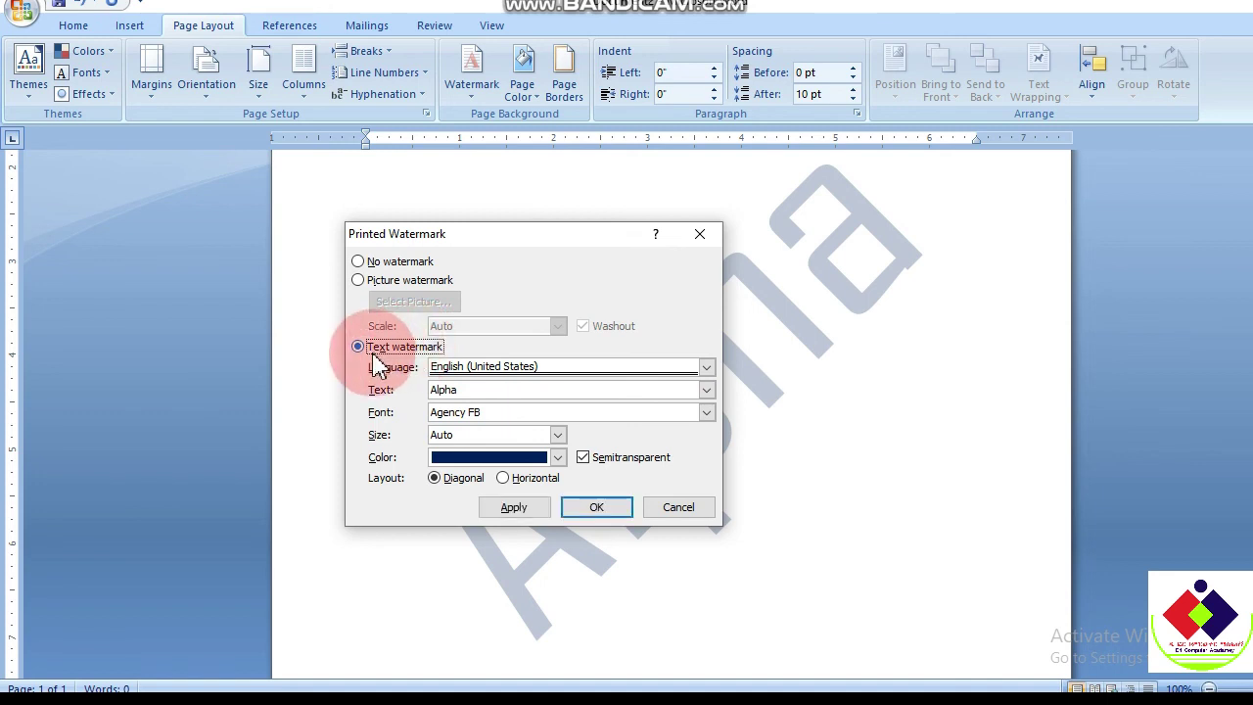
{"action": "left_click", "coordinate": [481, 390]}
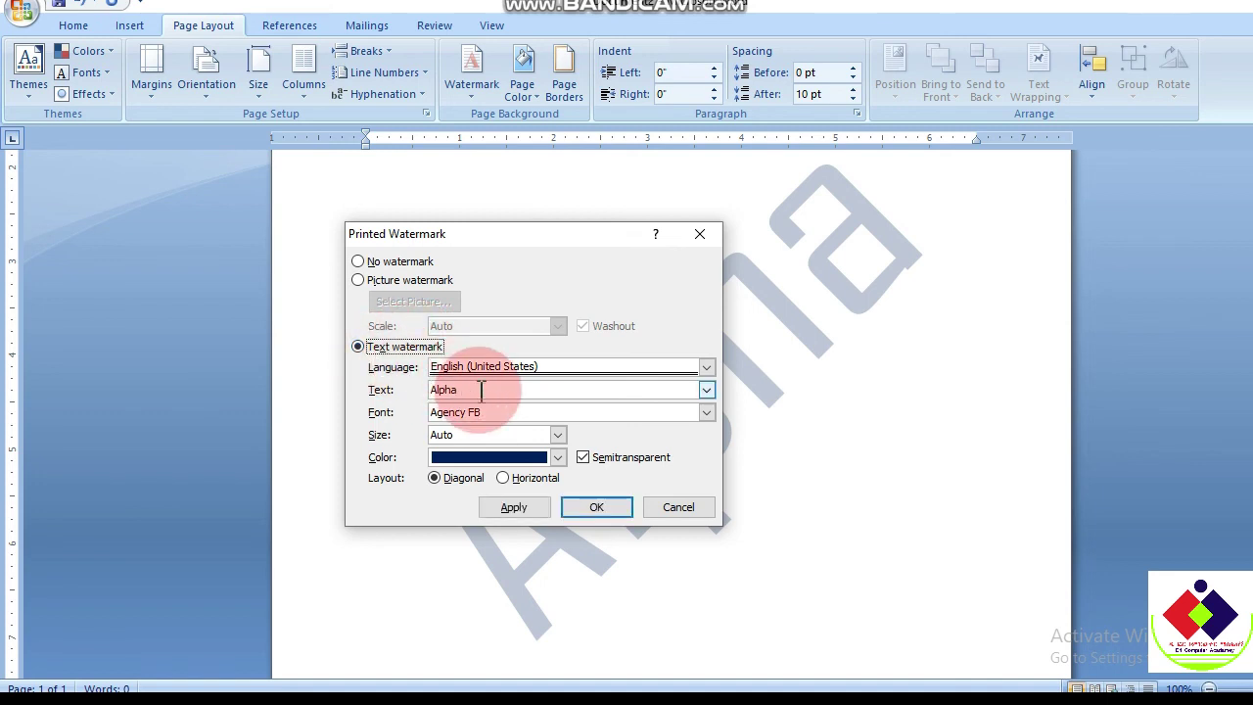
{"action": "left_click_drag", "start_coordinate": [478, 389], "coordinate": [414, 387]}
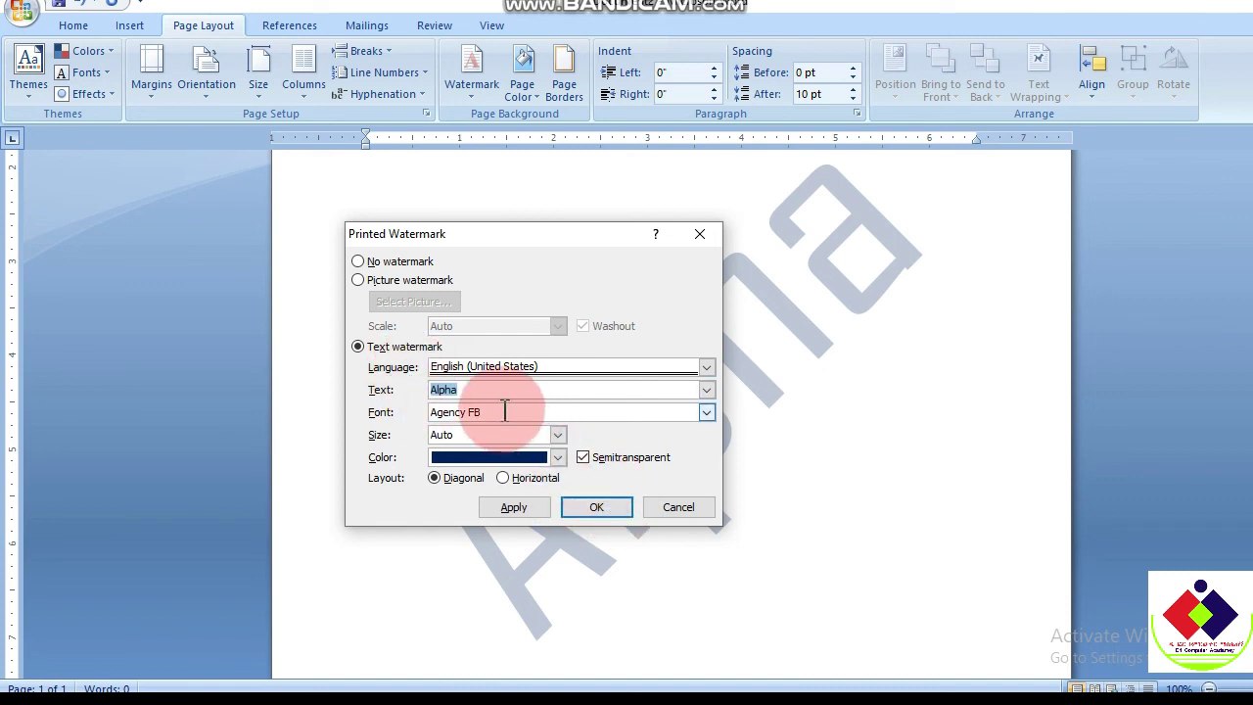
{"action": "type", "text": "Dfor"}
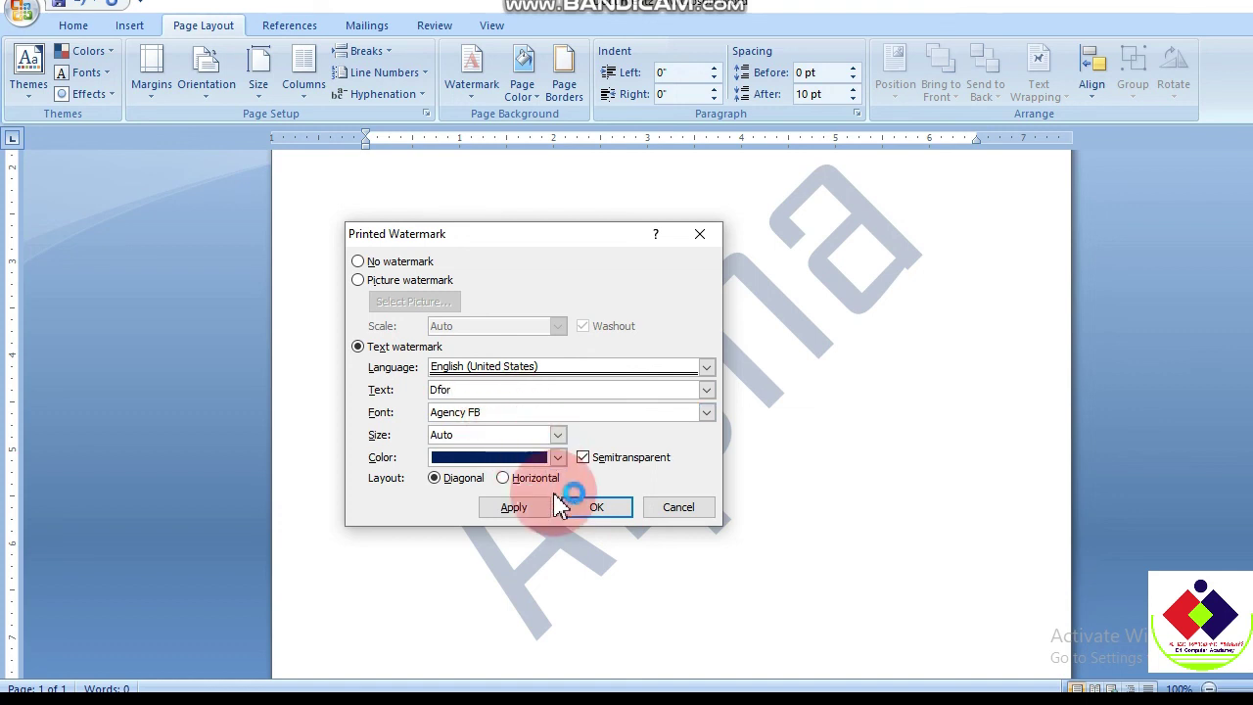
{"action": "left_click", "coordinate": [578, 511]}
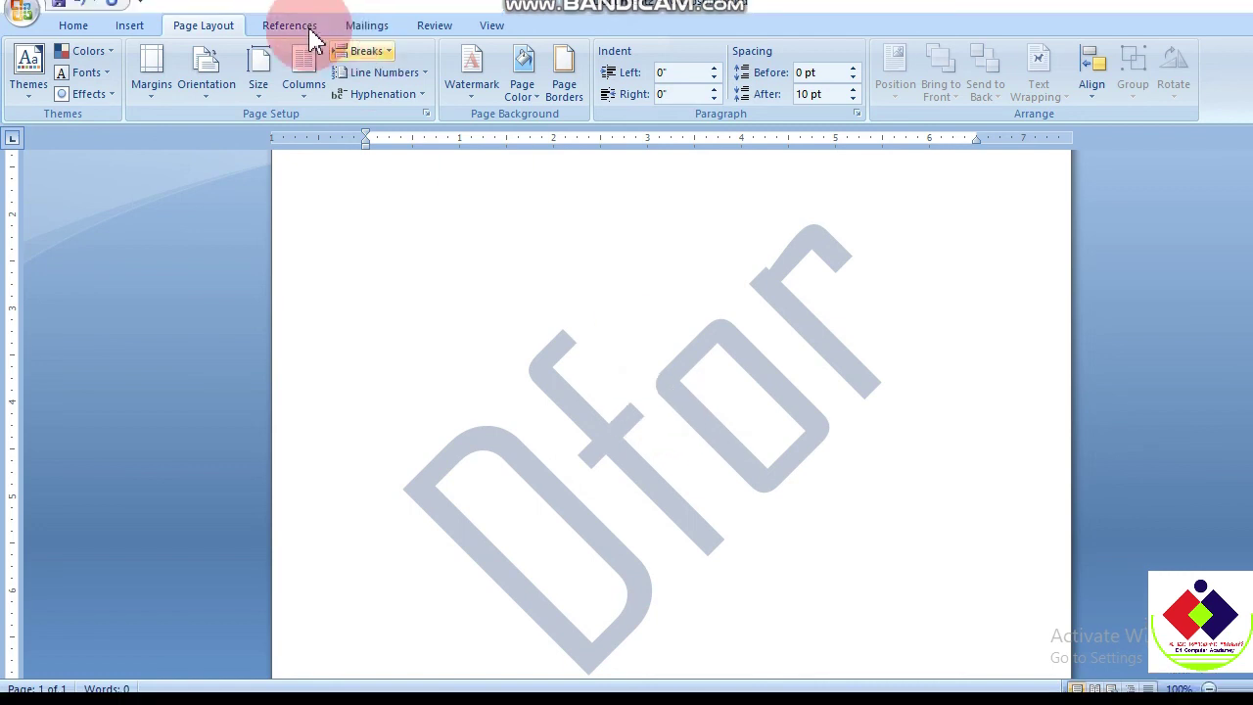
- Choose Remove Watermark from the Watermark gallery
{"action": "left_click", "coordinate": [480, 102]}
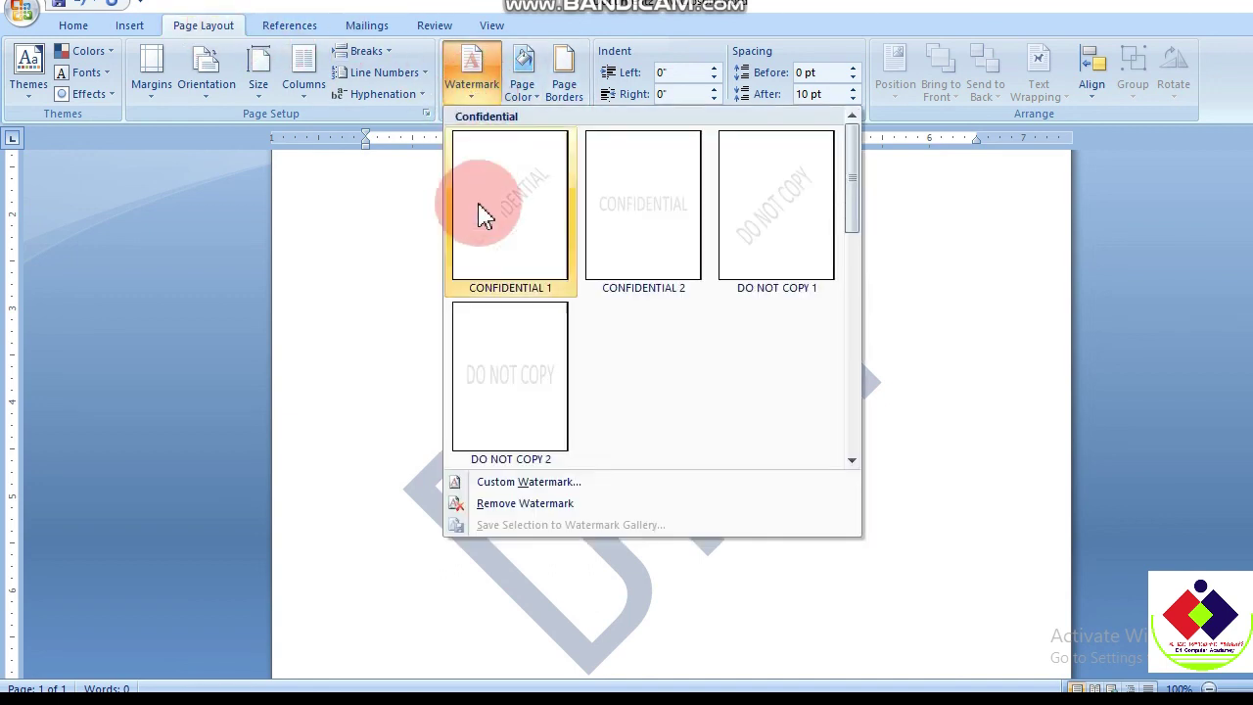
{"action": "left_click", "coordinate": [526, 503]}
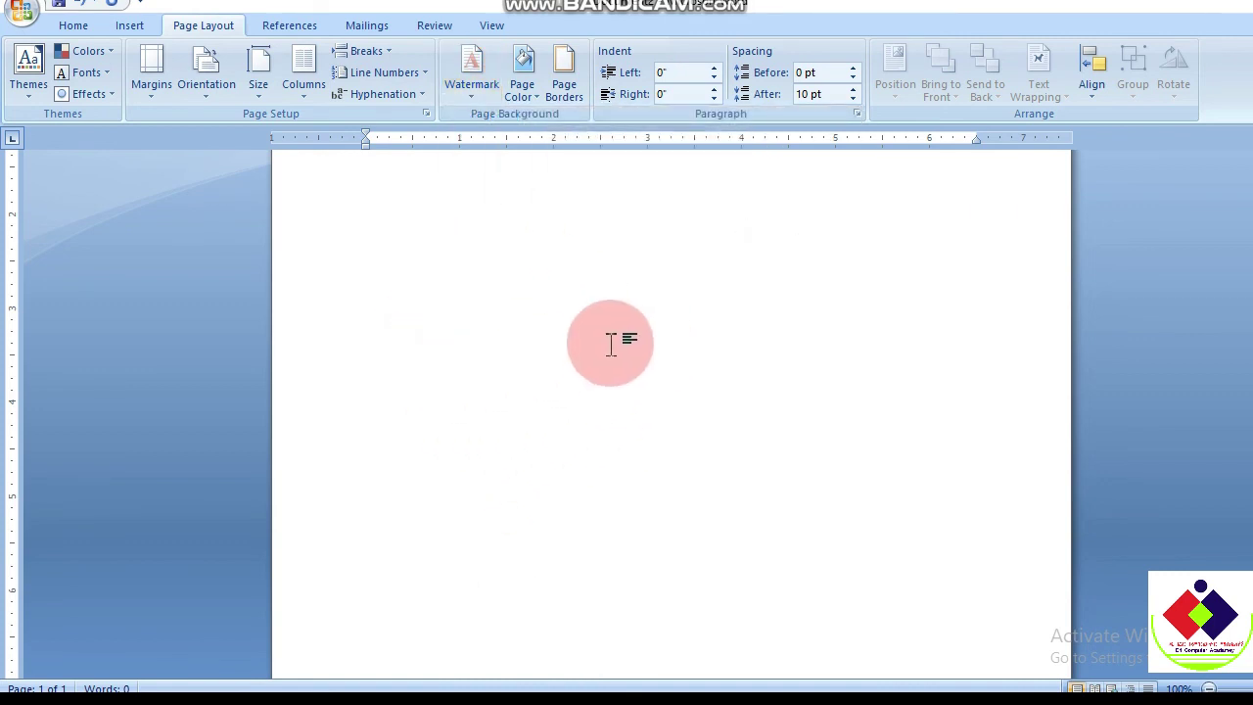